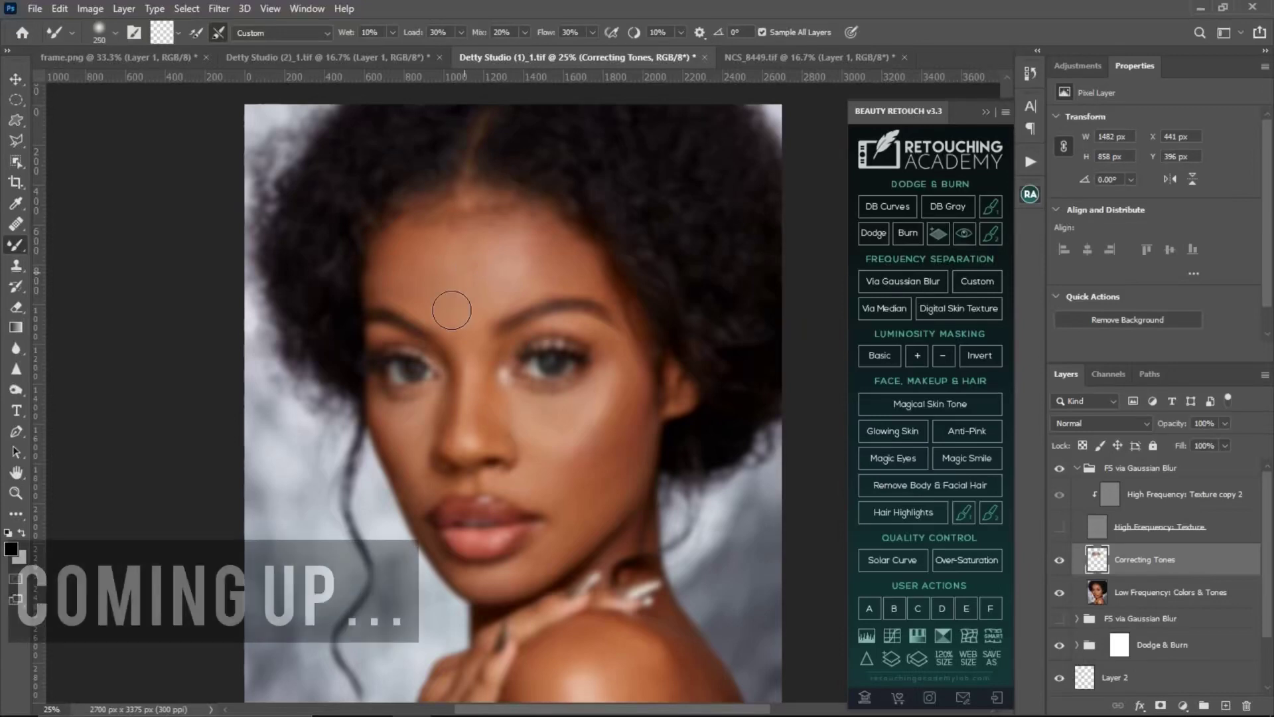
Step: Blend the forehead skin tones with Mixer Brush strokes, resizing the brush between strokes
left_click_drag(440, 250, 484, 302)
key("bracketleft")
key("bracketleft")
key("bracketleft")
key("bracketright")
key("bracketright")
key("bracketright")
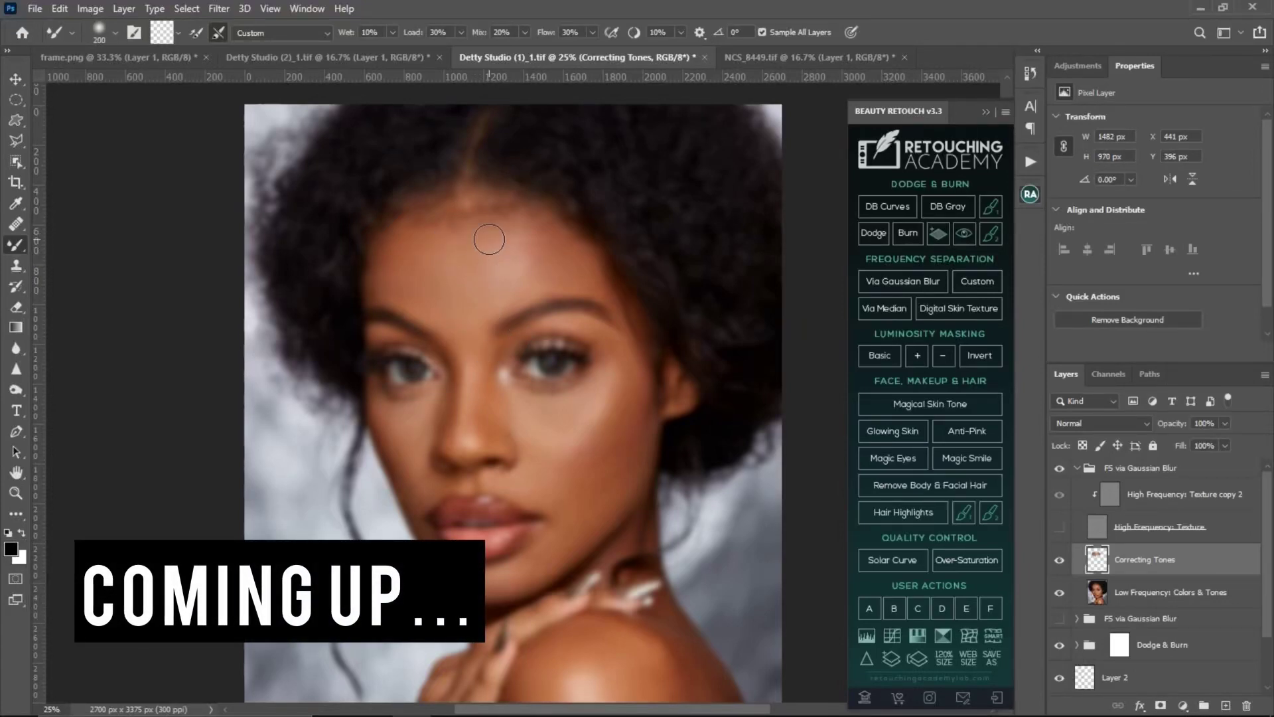
key("bracketright")
key("bracketright")
key("bracketright")
left_click_drag(477, 297, 507, 312)
key("bracketleft")
key("bracketleft")
key("bracketleft")
key("bracketleft")
key("bracketleft")
key("bracketleft")
left_click_drag(469, 379, 467, 425)
key("bracketleft")
scroll(454, 403, "up", 1)
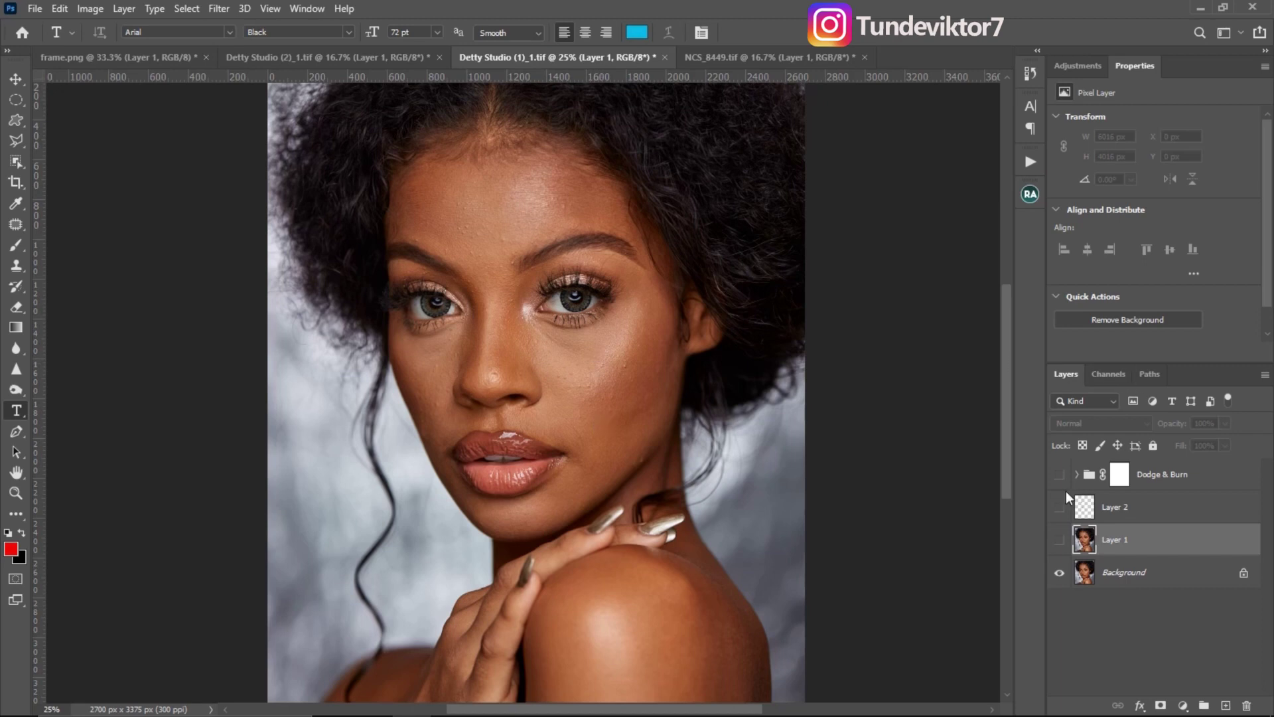
Step: Turn on Layer 1's visibility
left_click(1060, 541)
left_click(1062, 541)
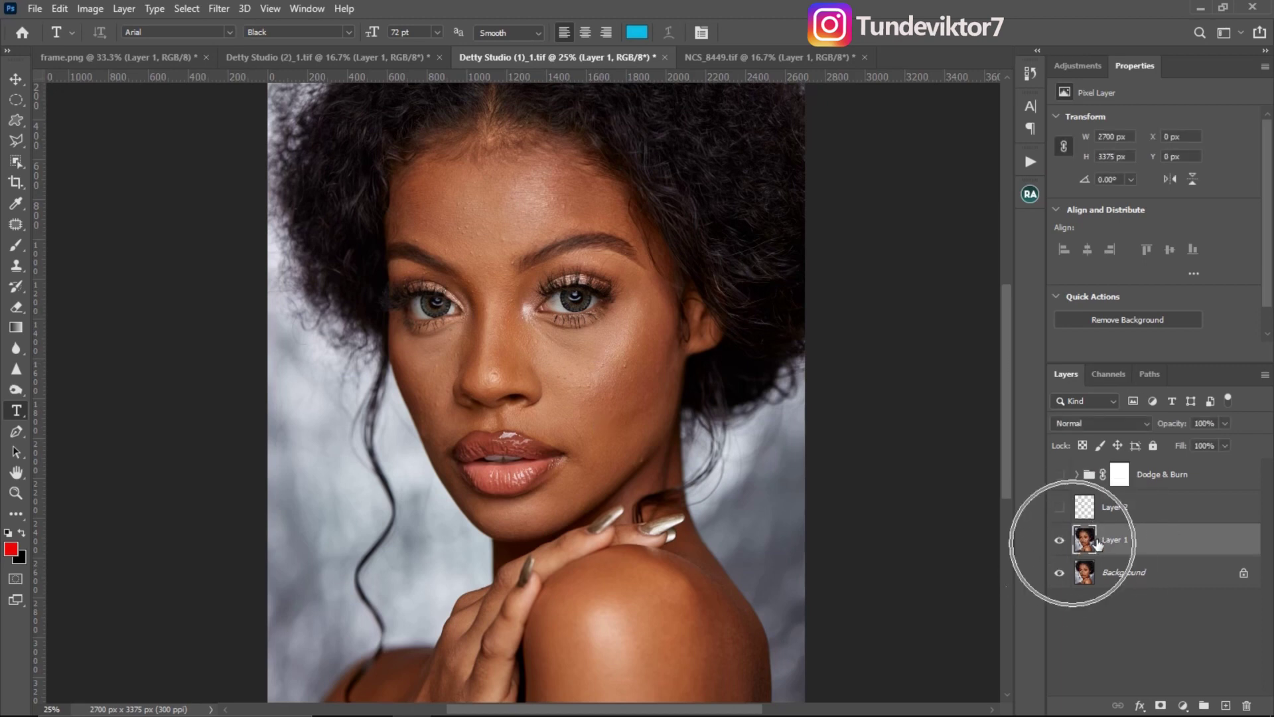
left_click(1097, 546)
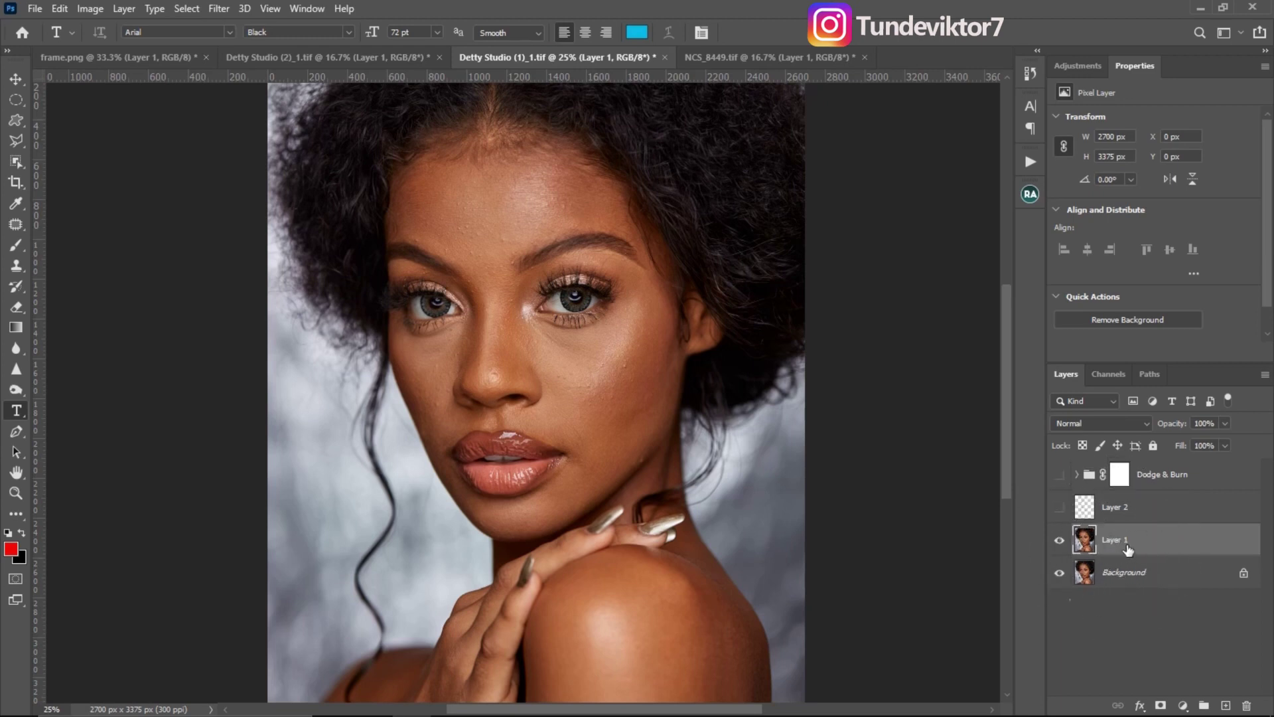
left_click(1129, 543)
Step: Select Layer 2 and zoom in on the face
left_click(1092, 513)
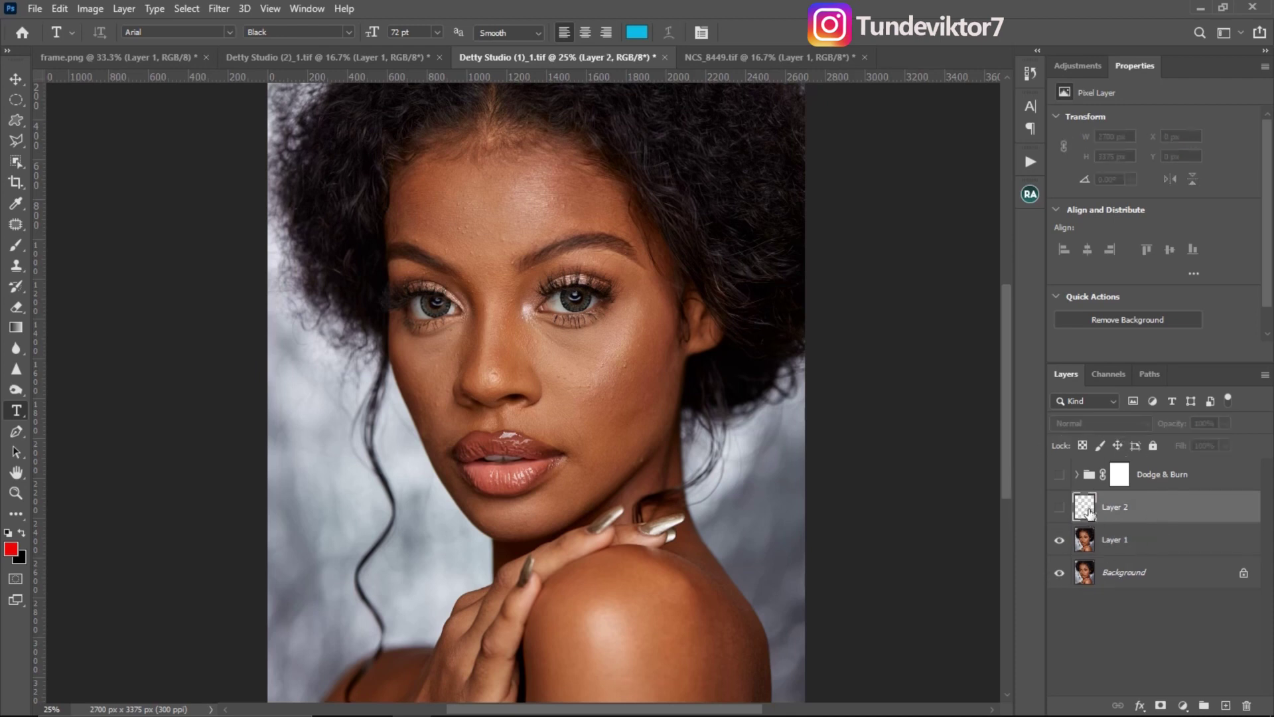
key("z")
left_click(561, 362)
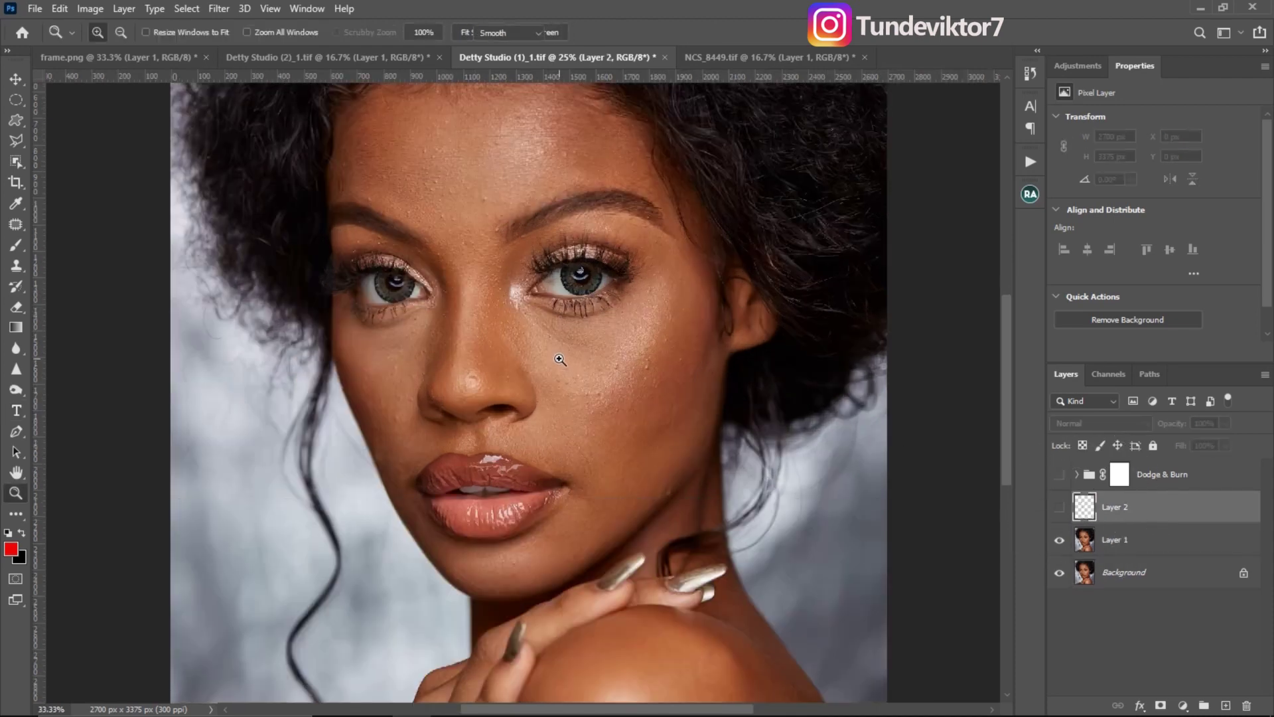
key("t")
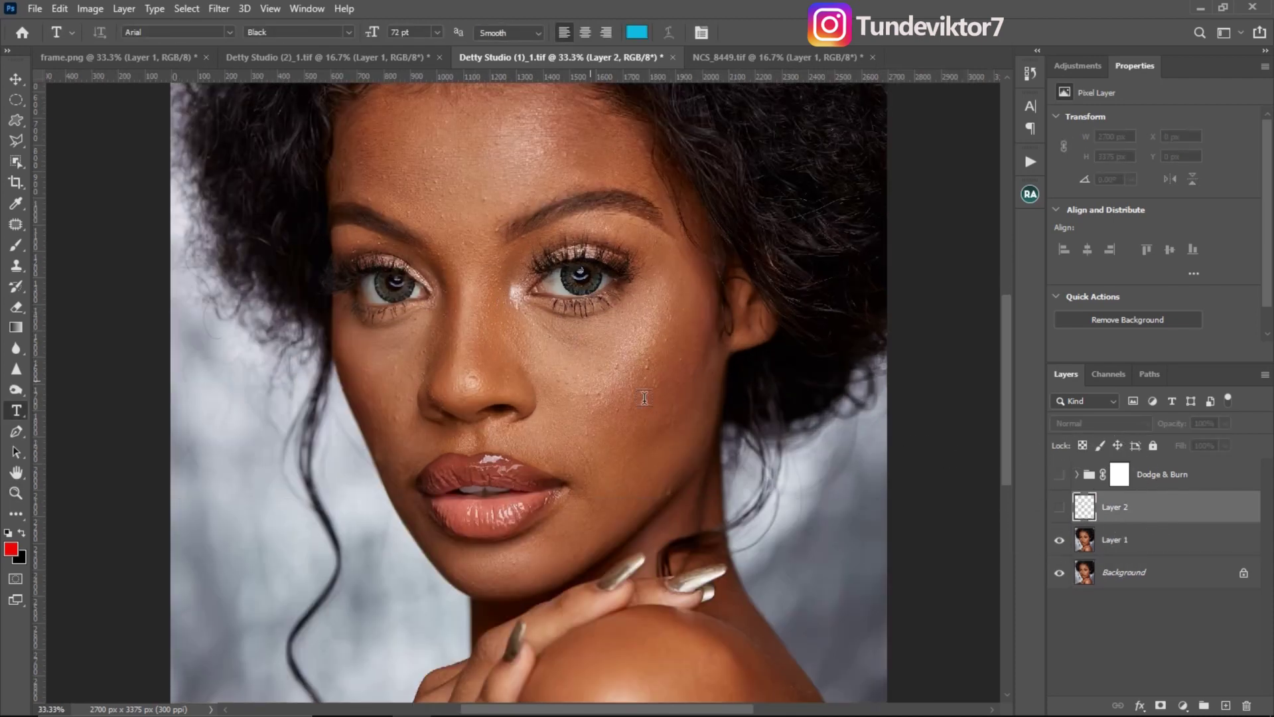
Step: Choose the Healing Brush Tool from the healing tools flyout
left_click(16, 224)
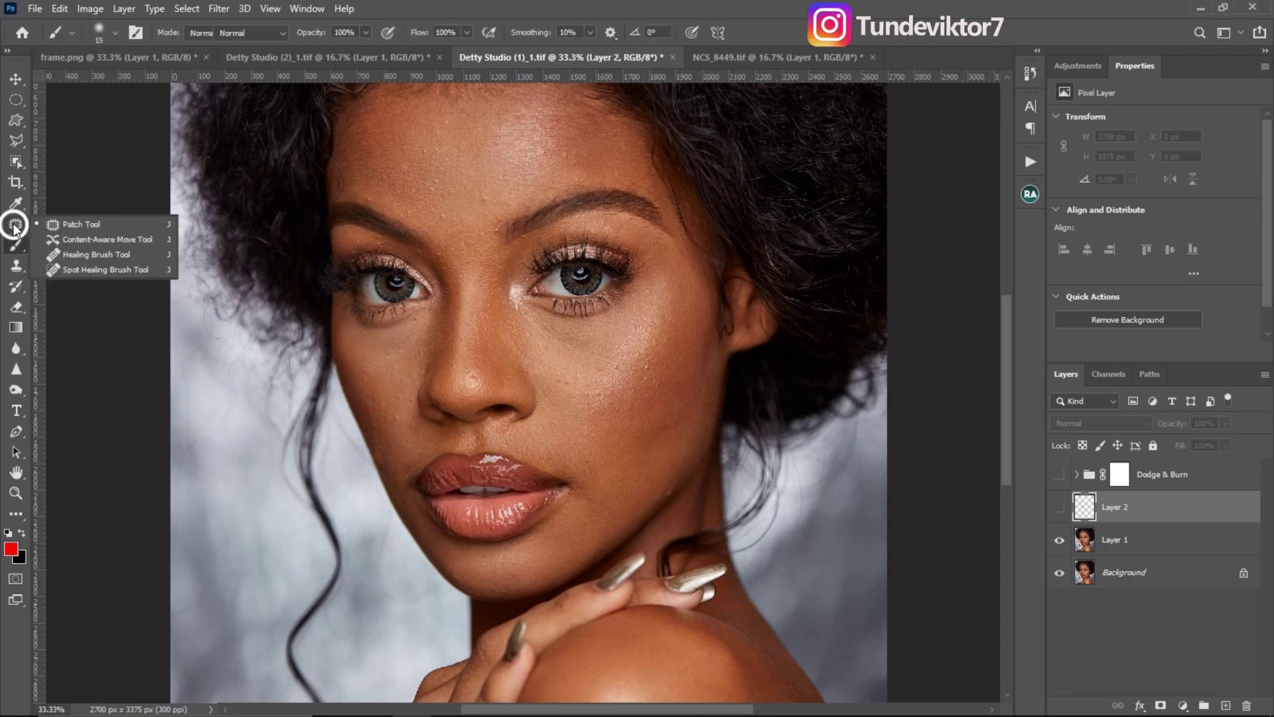
left_click(112, 256)
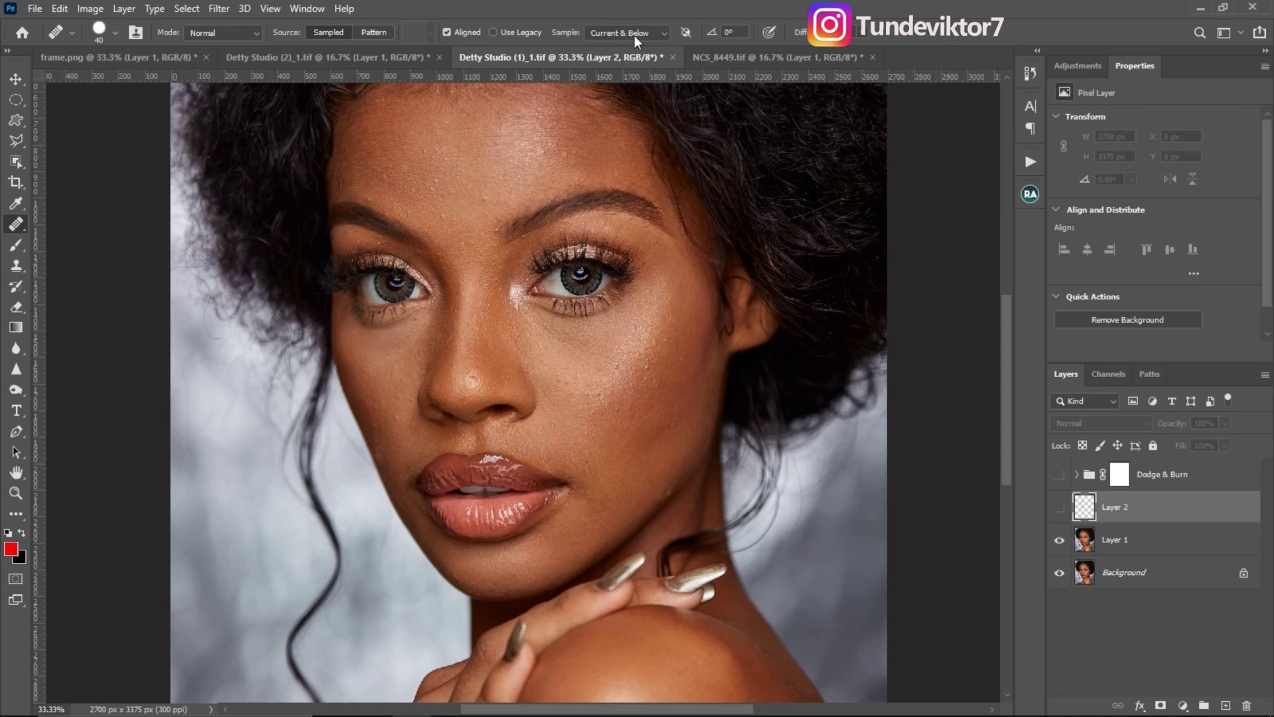
key("ctrl")
Step: Compare Layer 2's spot fixes by turning its visibility on, off and on again
left_click(1060, 508)
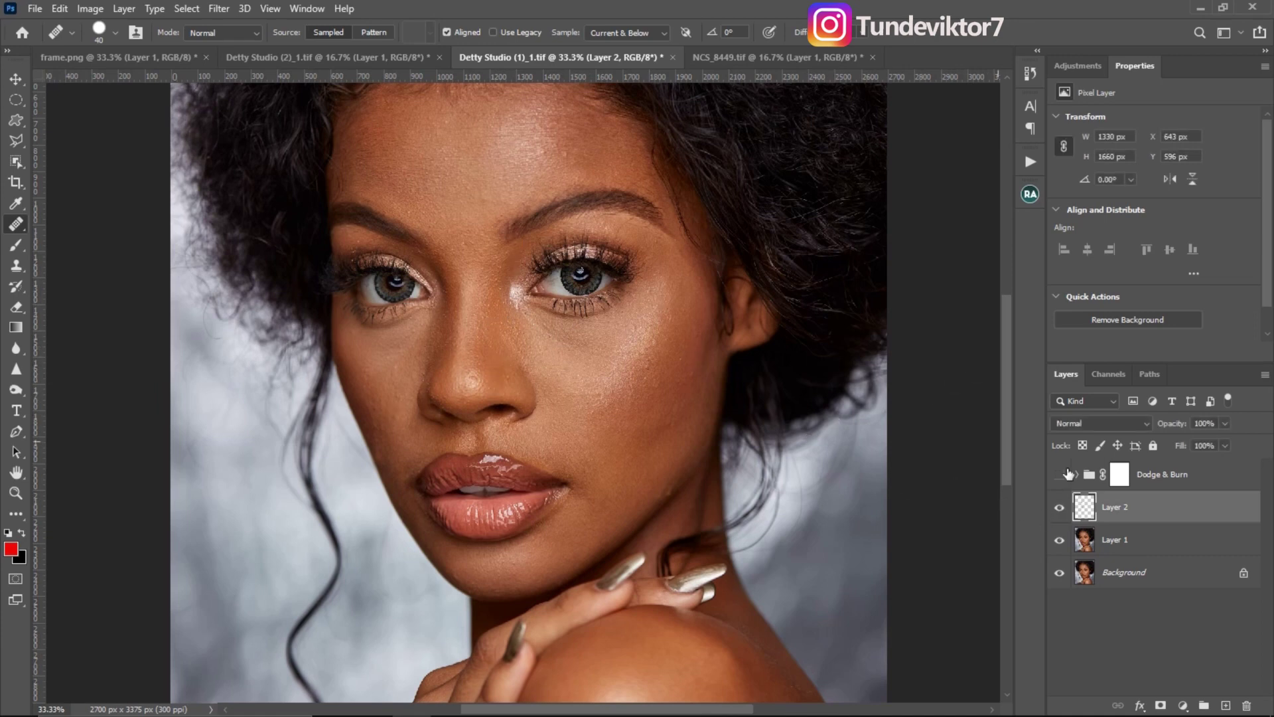
left_click(1060, 509)
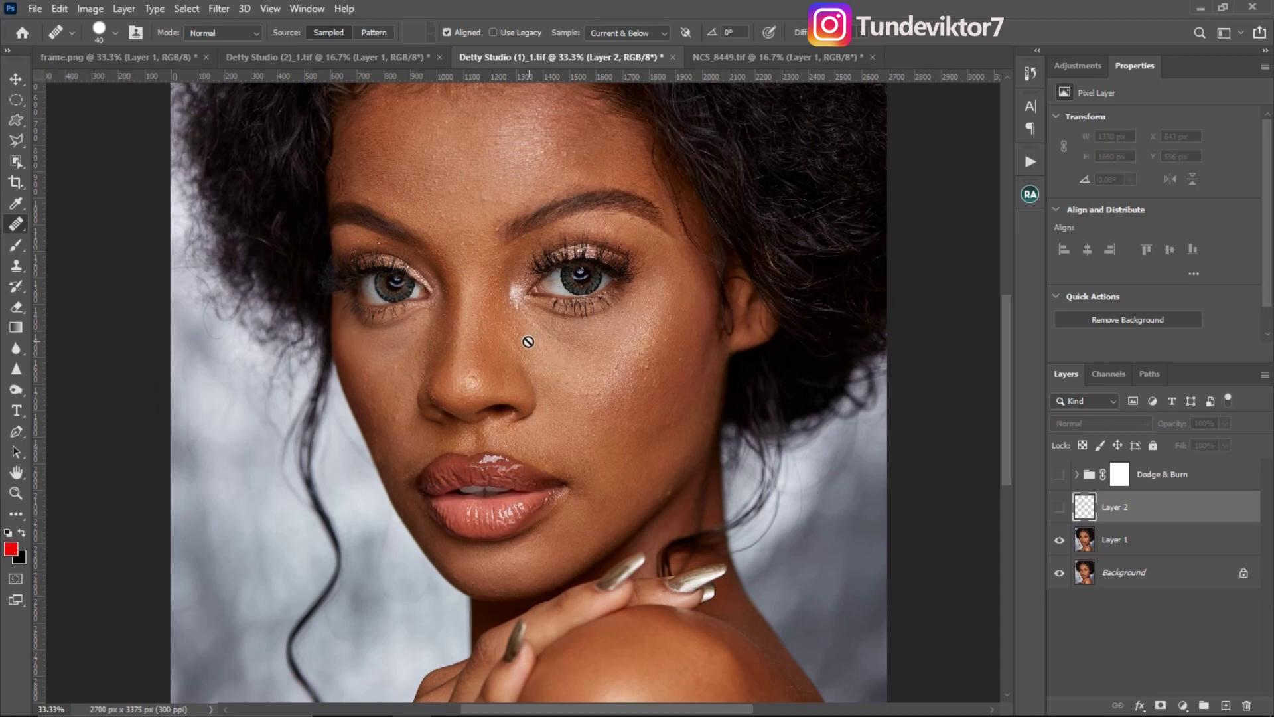
left_click(1060, 510)
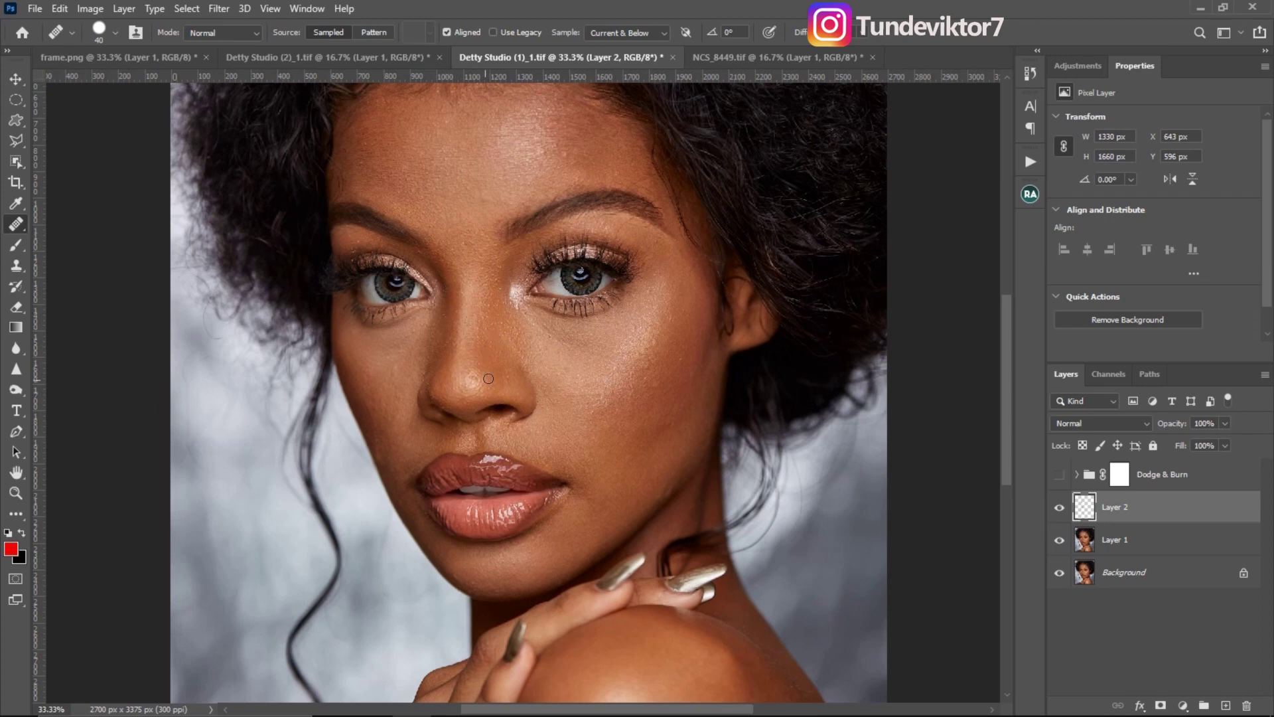
Step: Target the Dodge & Burn mask and compare the group shown, hidden and shown again
left_click(1118, 482)
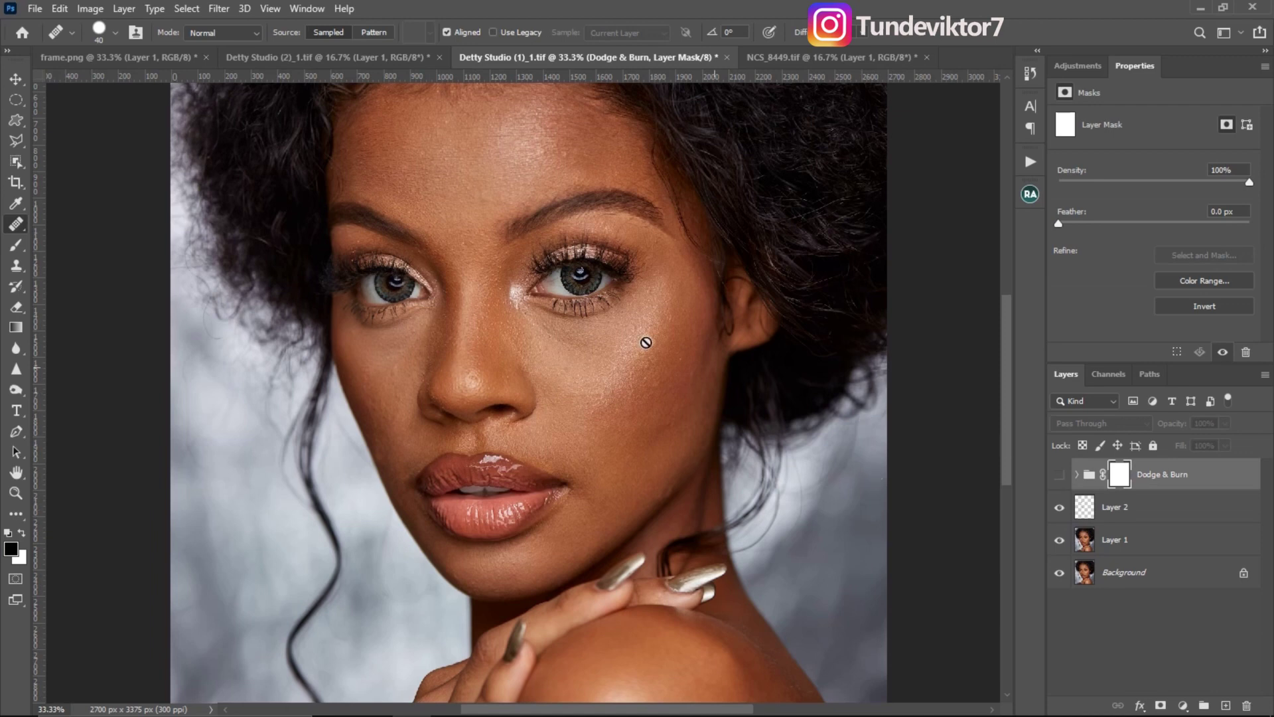
left_click(1059, 475)
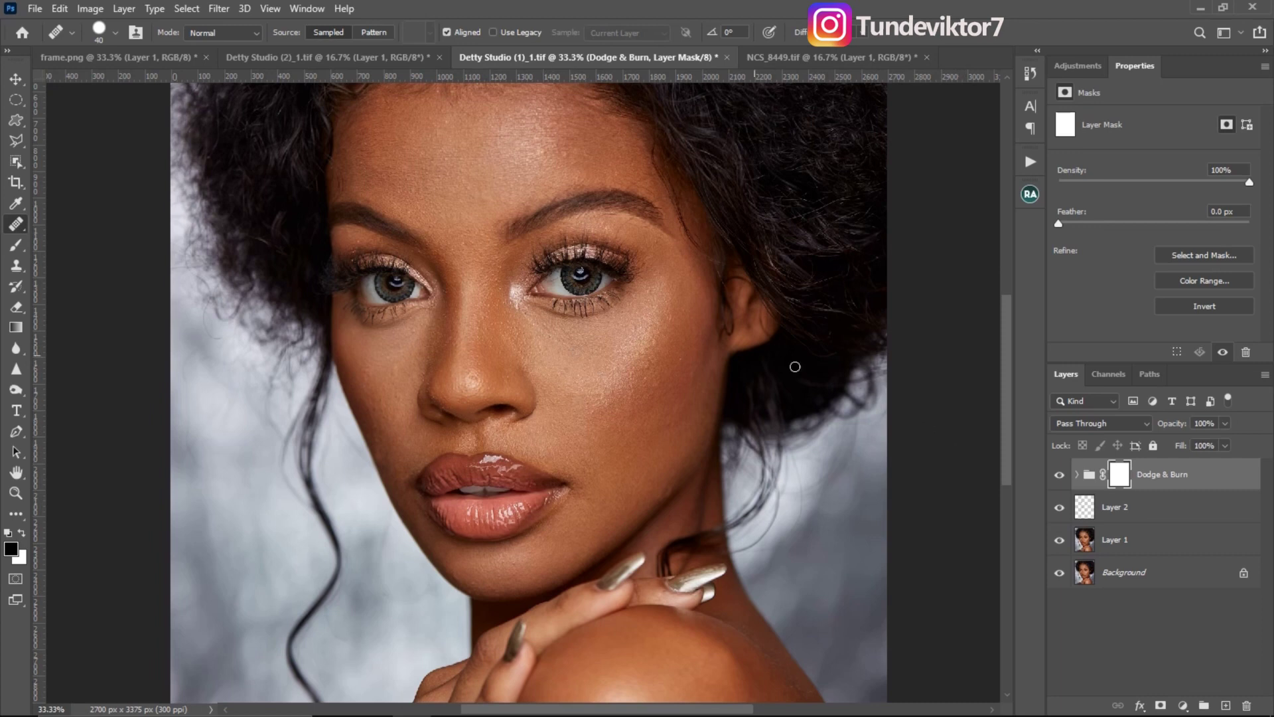
left_click(1059, 476)
left_click(1059, 476)
left_click(391, 58)
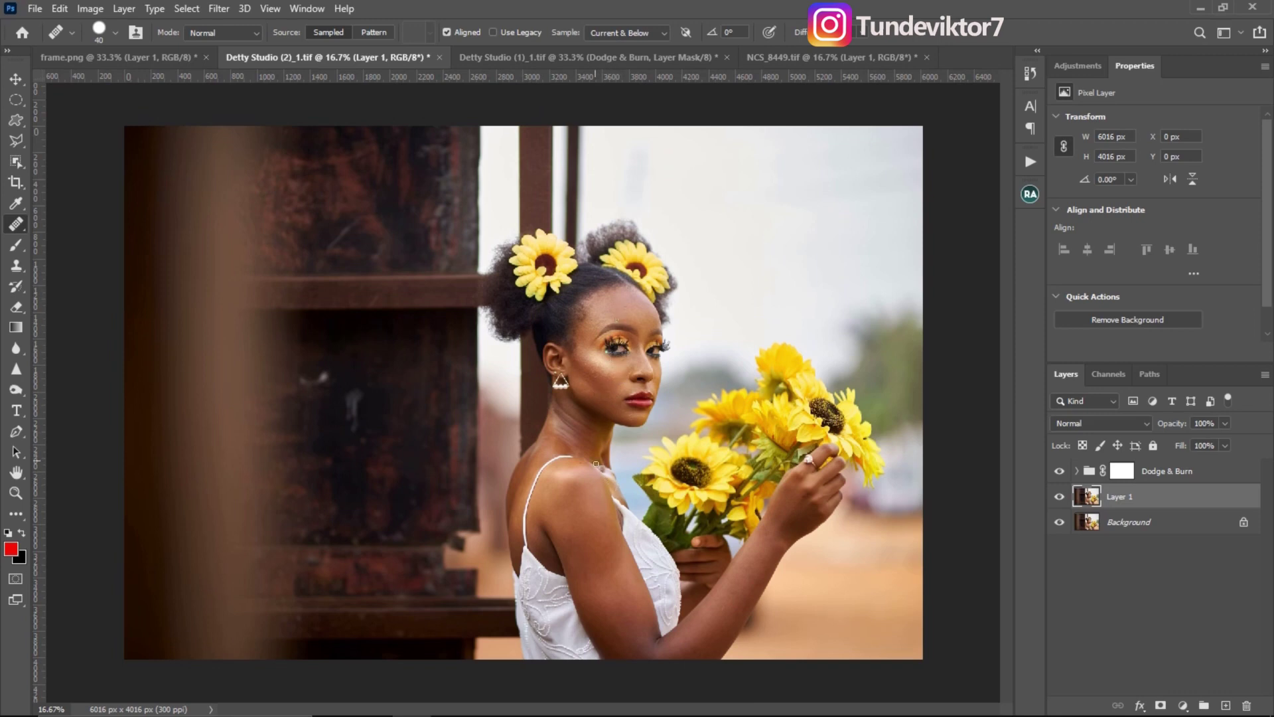
left_click(779, 58)
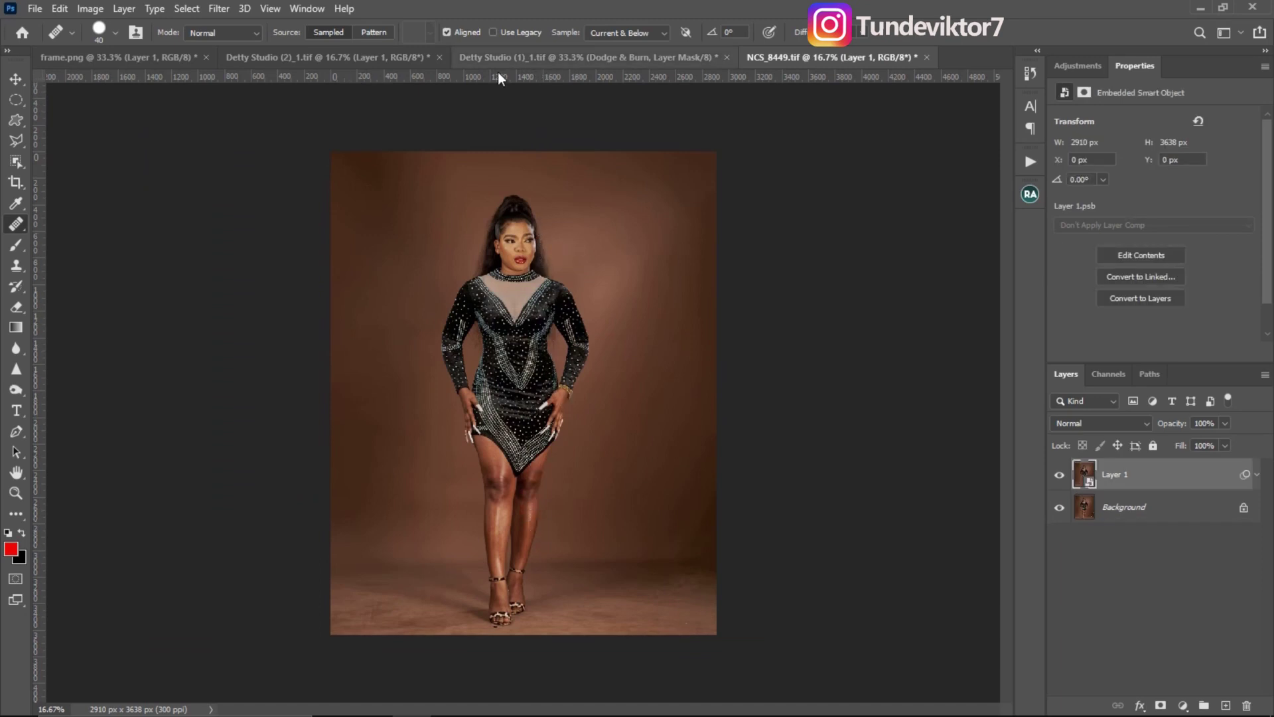
left_click(516, 67)
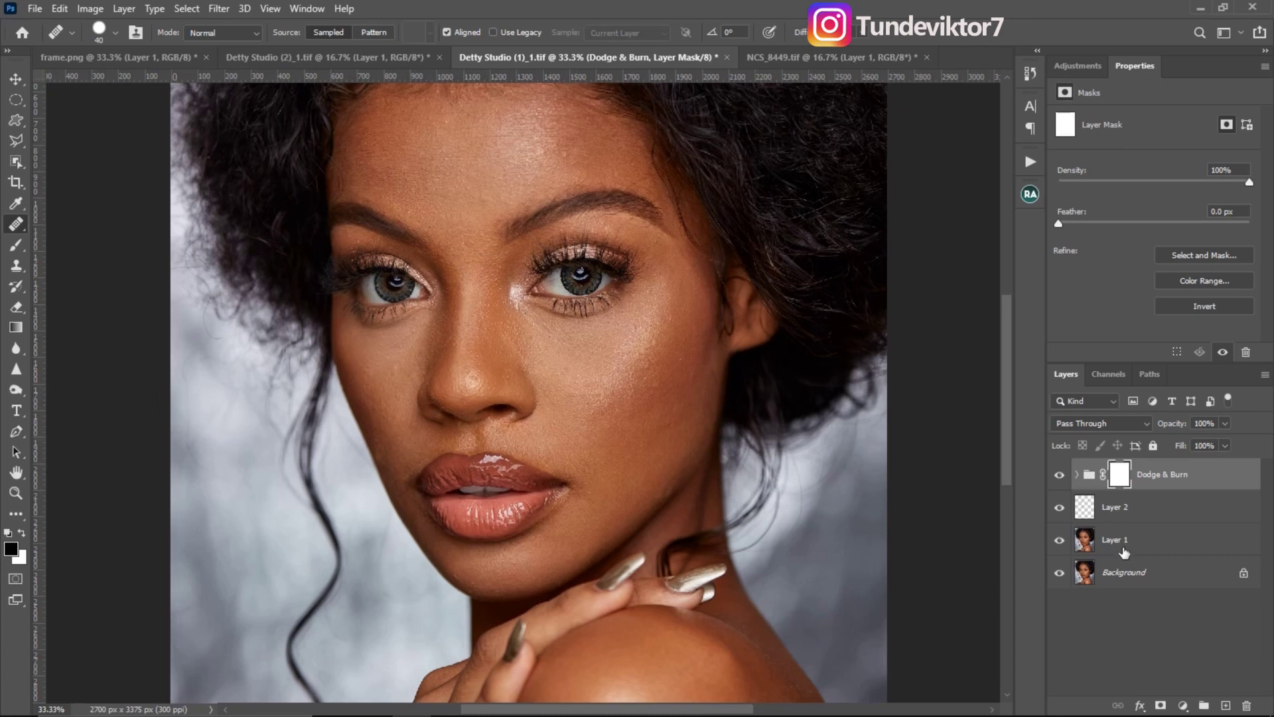
Step: Select Layer 1, Layer 2 and the Dodge & Burn mask, then open Beauty Retouch from the RA icon
left_click(1123, 549)
left_click(1111, 511)
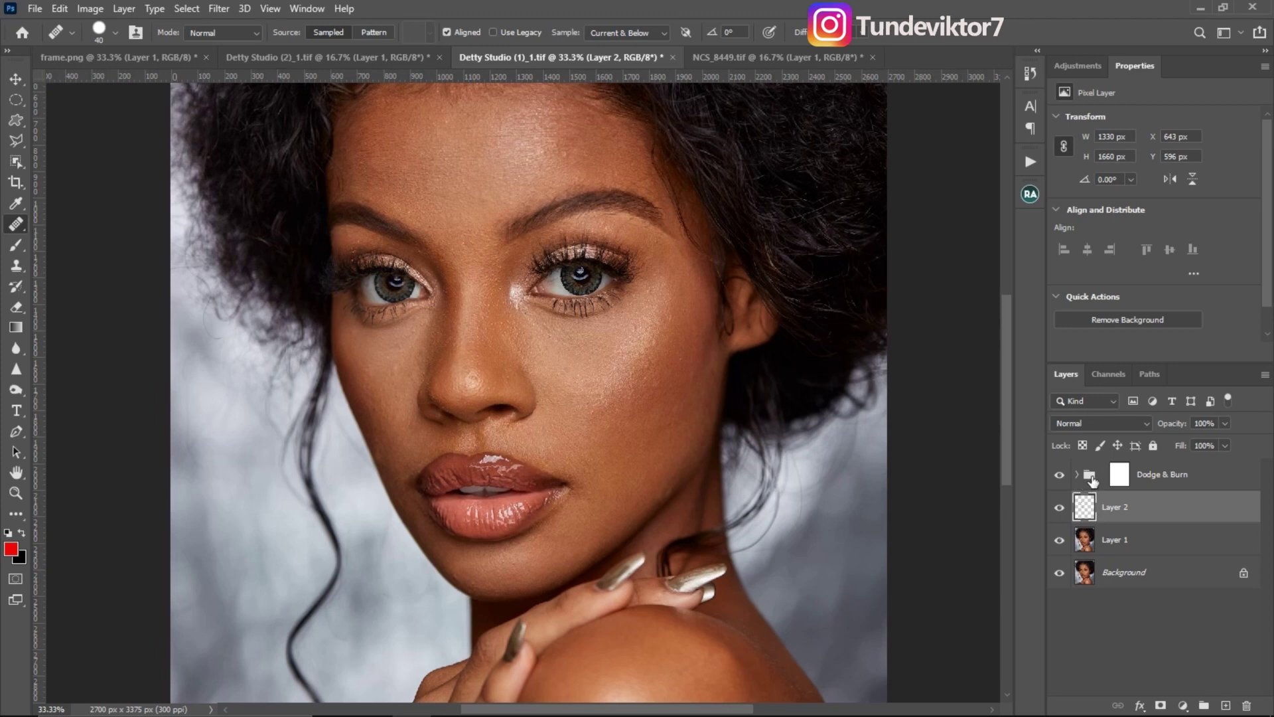
left_click(1091, 478)
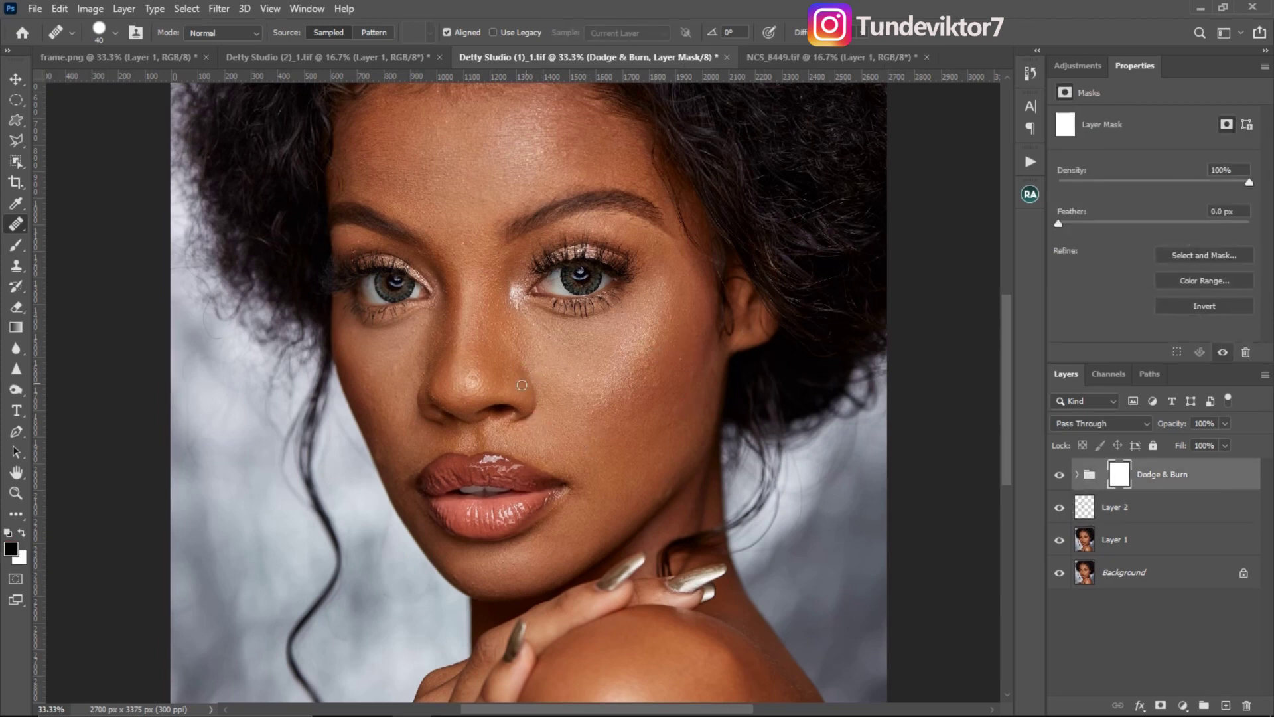
left_click(1030, 194)
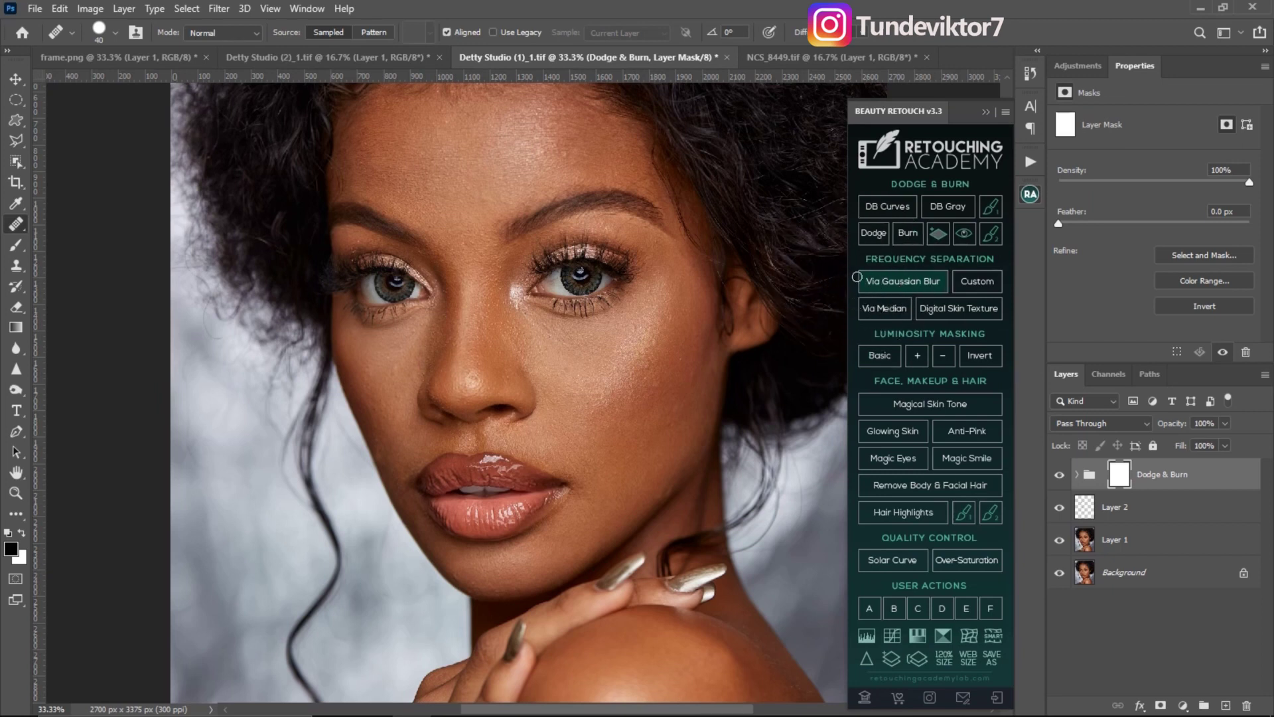
Step: Run Via Gaussian Blur frequency separation with a 6.8 px low-frequency blur radius
left_click(857, 277)
left_click(858, 278)
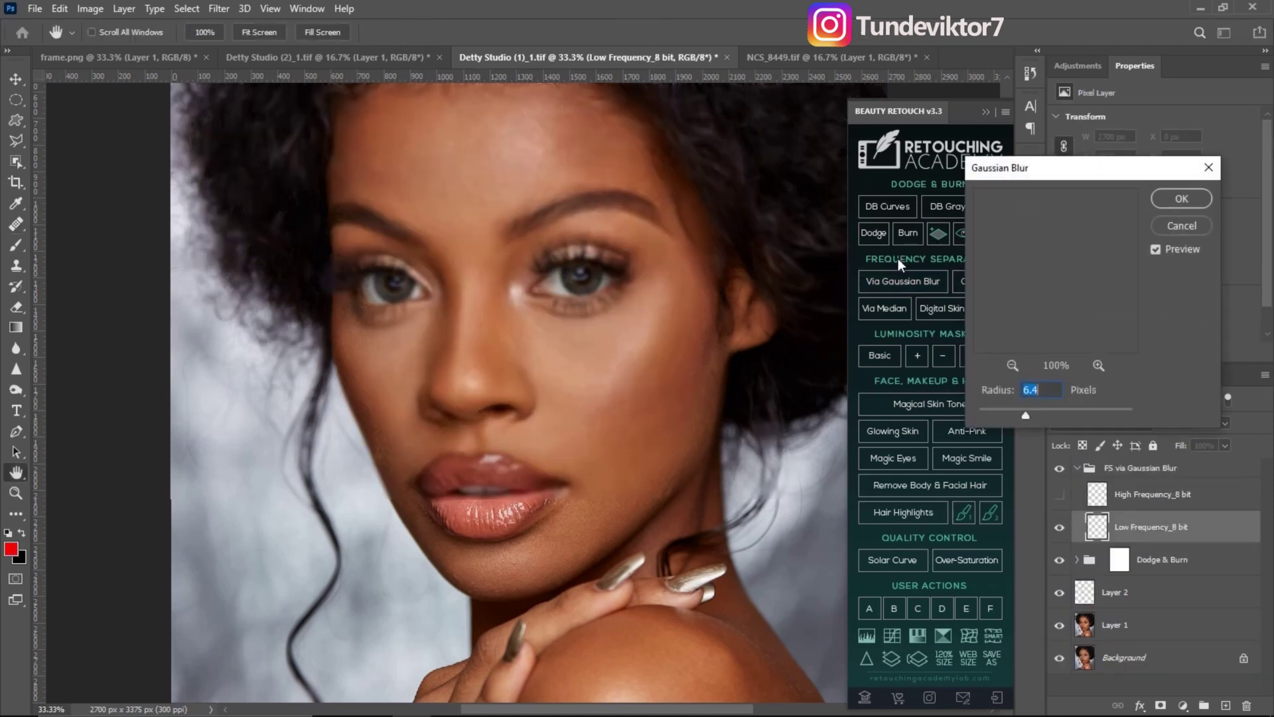
left_click_drag(1043, 166, 758, 231)
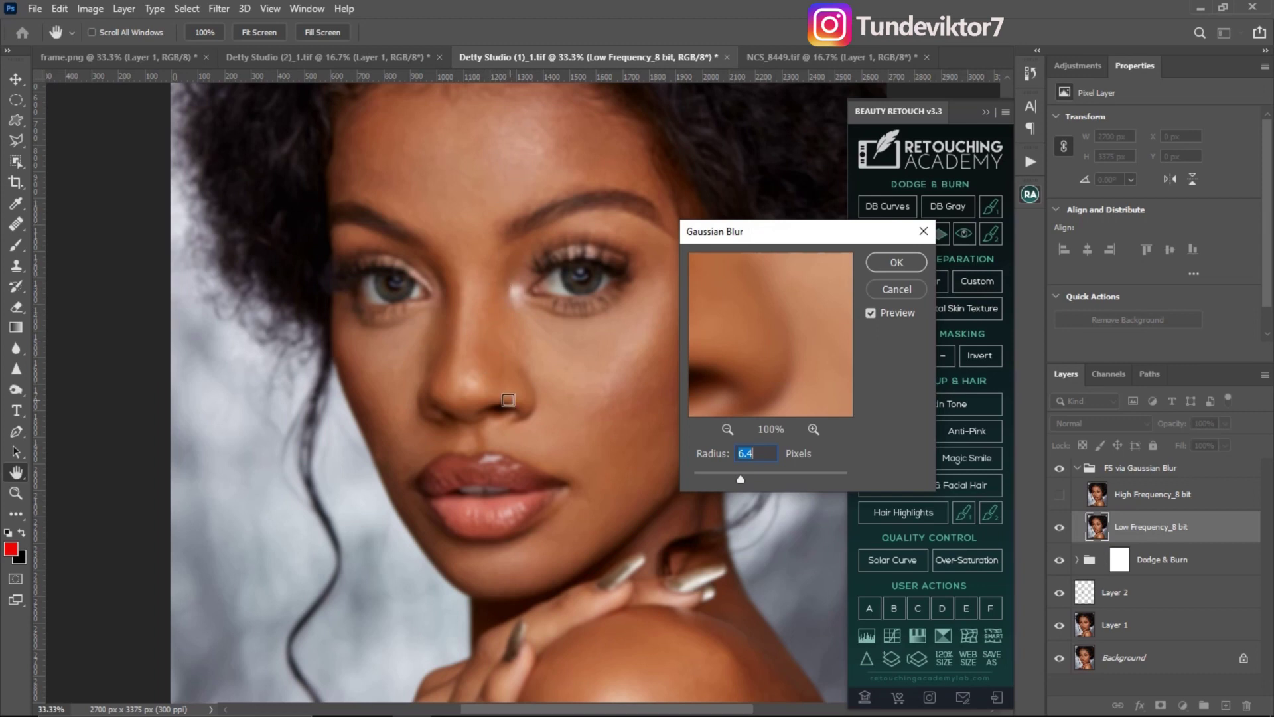
left_click_drag(742, 475, 672, 482)
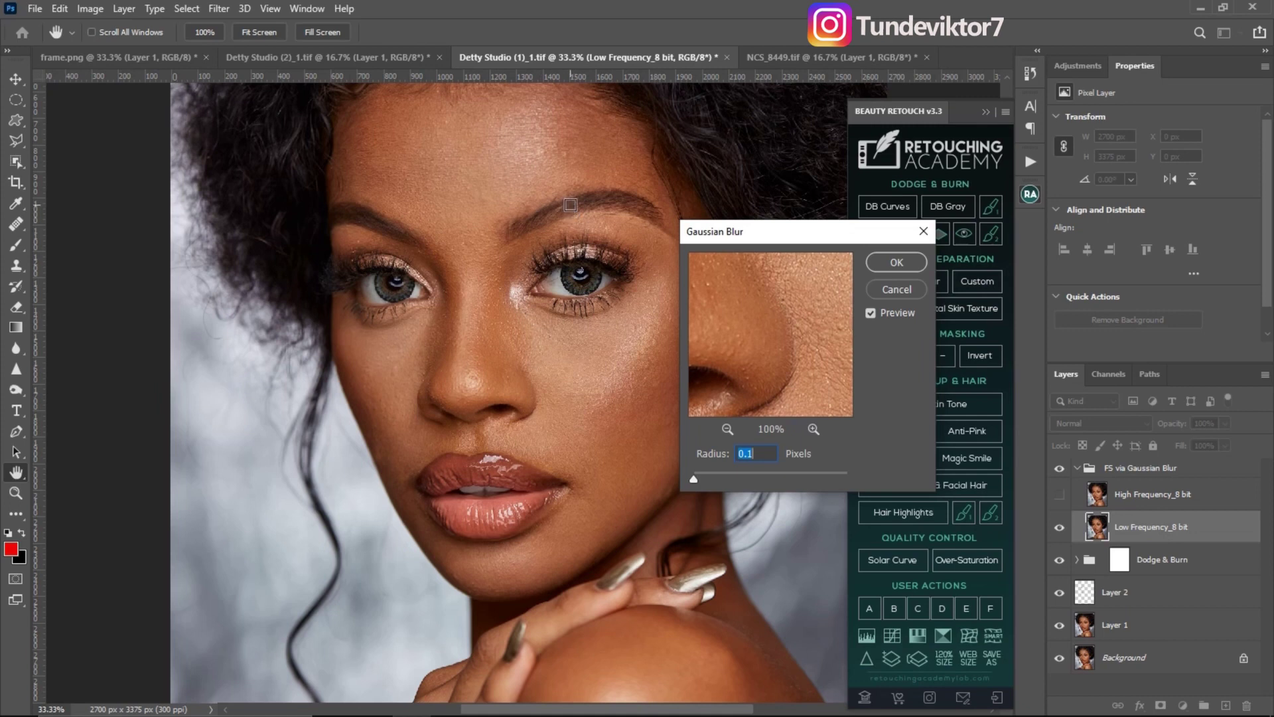
left_click_drag(695, 479, 770, 480)
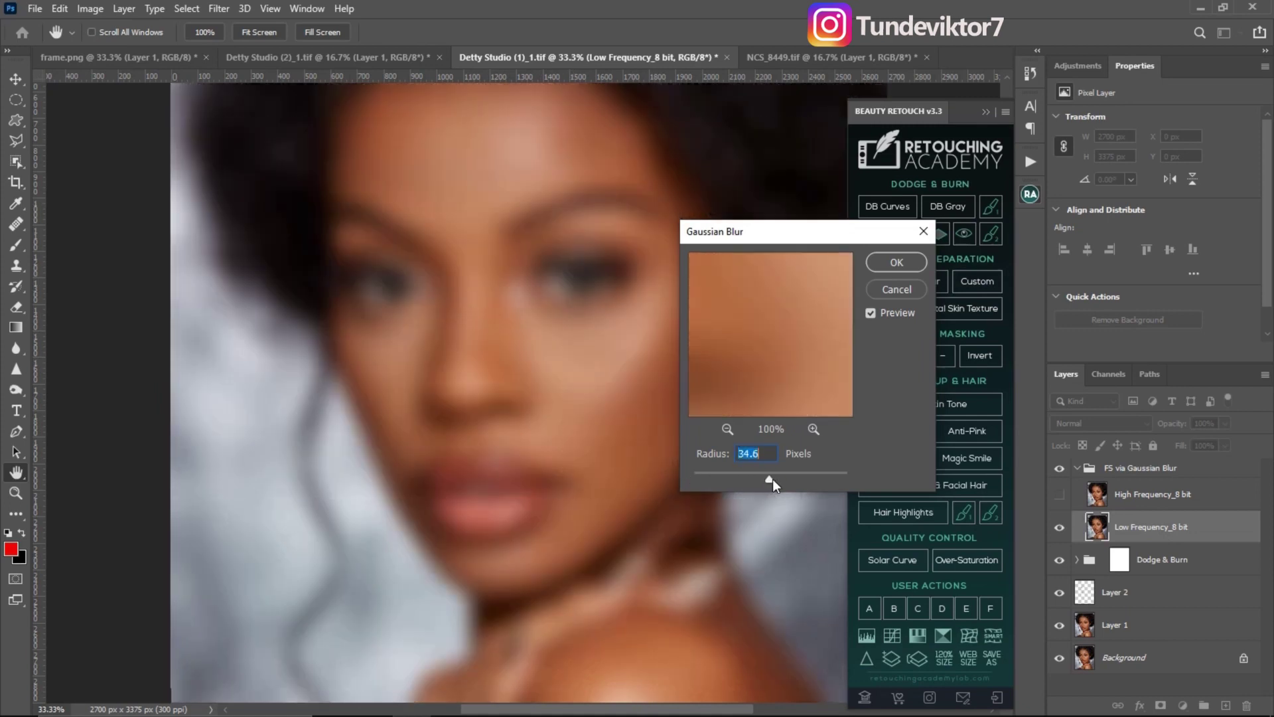
left_click_drag(766, 478, 743, 480)
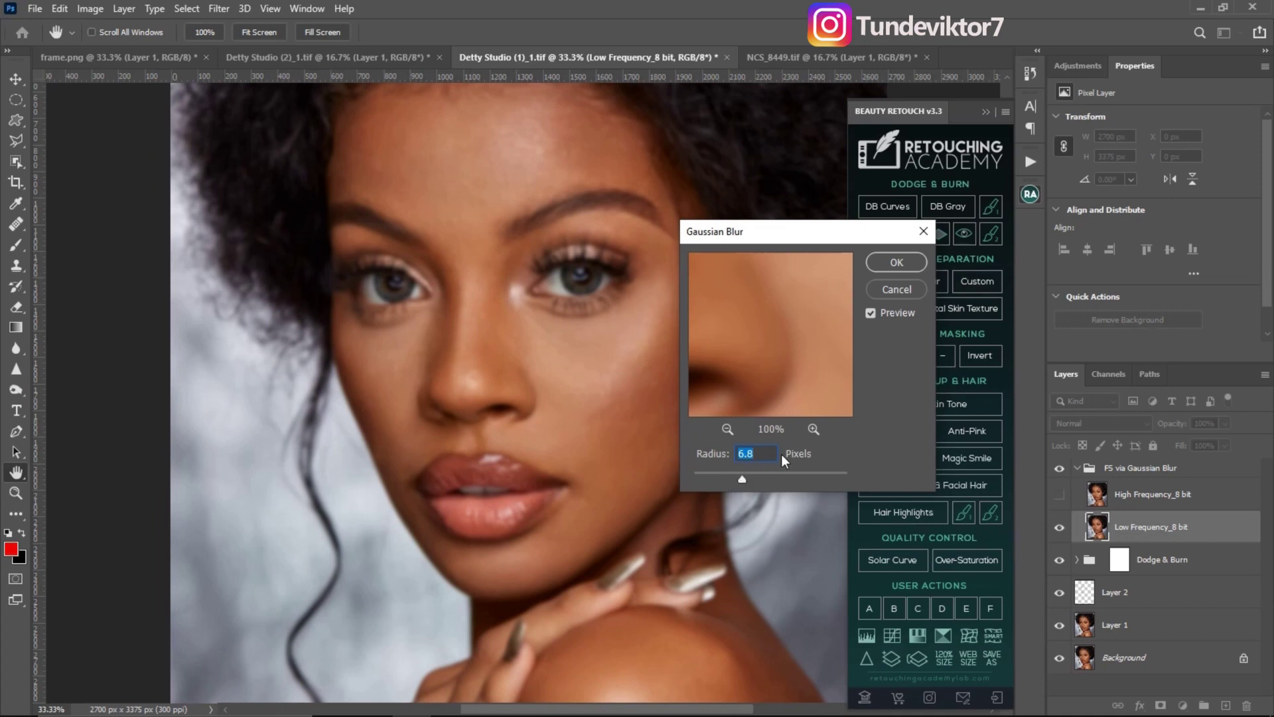
left_click(897, 262)
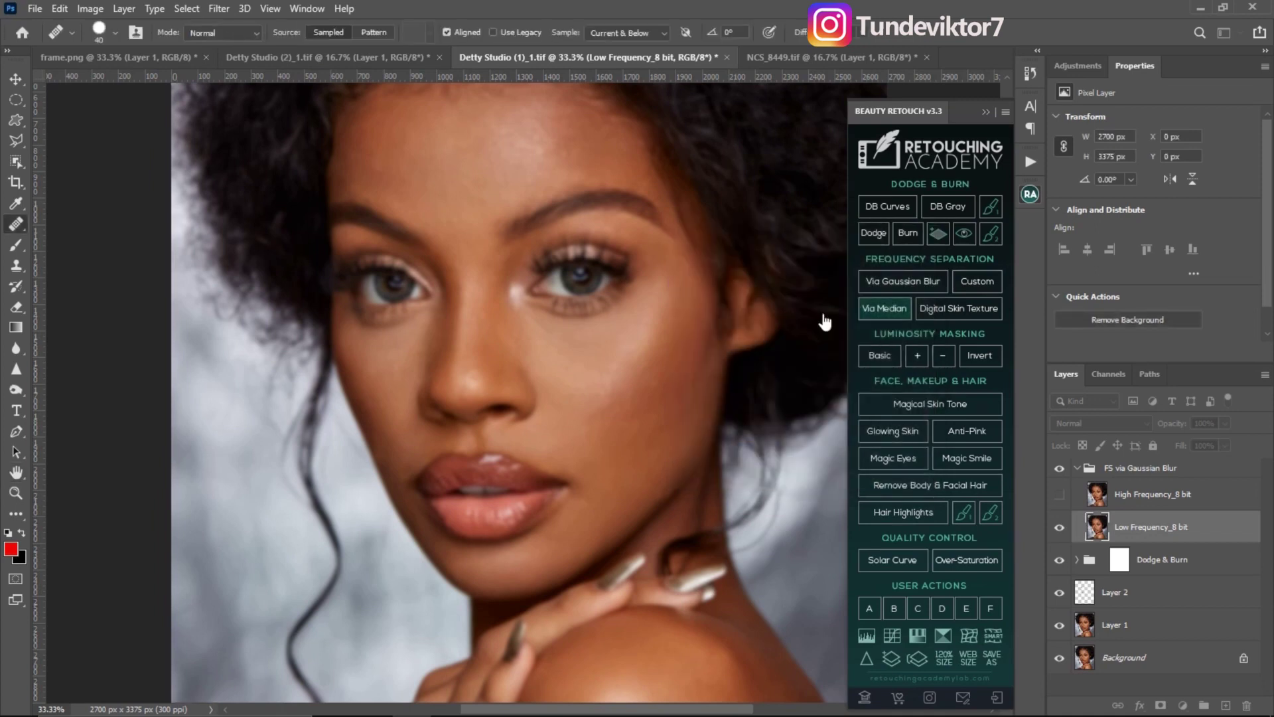
Step: Zoom in around the nose to inspect the skin, zoom back out, and return to the healing brush
key("z")
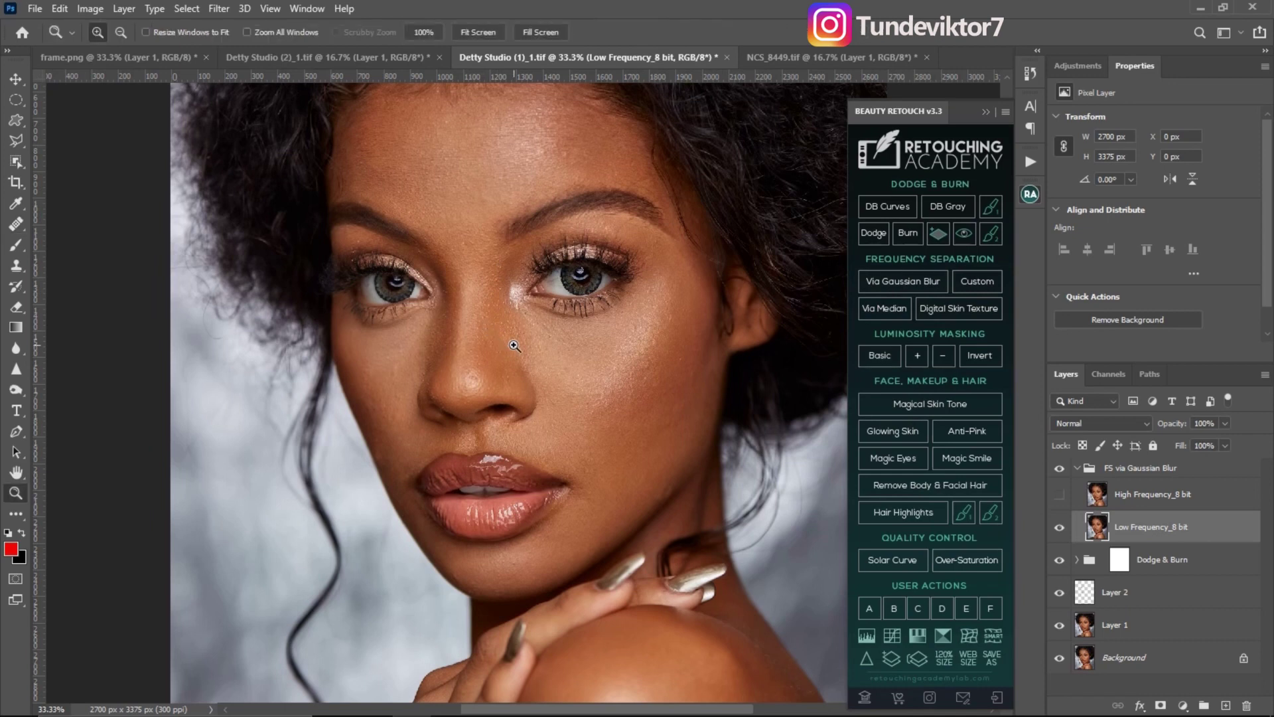
left_click(486, 326)
left_click(487, 311, "alt")
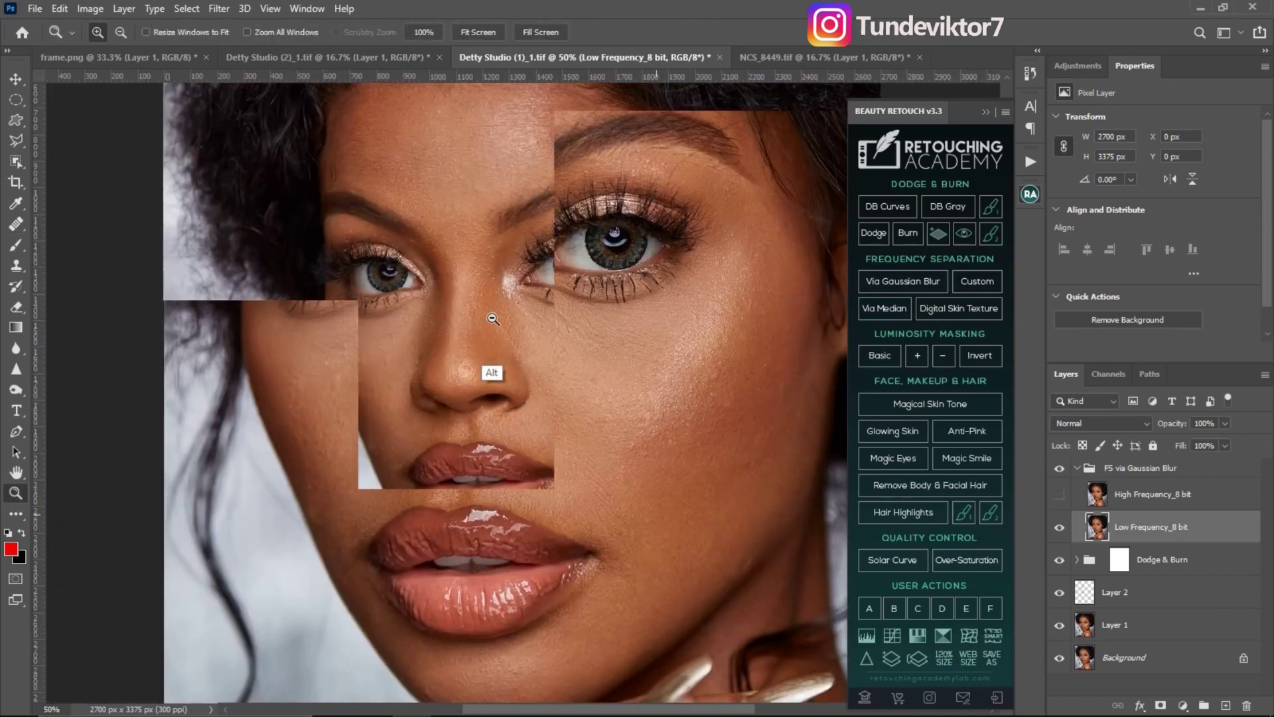
key("j")
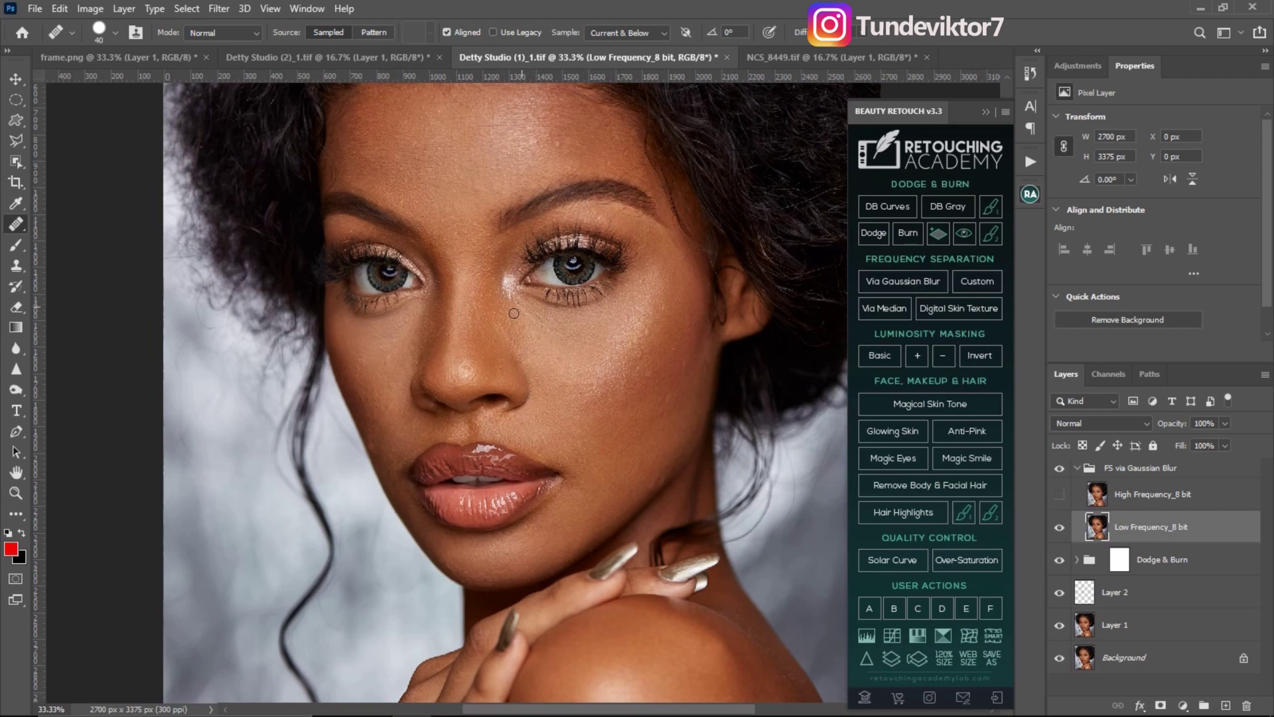
Step: Run Via Gaussian Blur again and finish the split at a 2 px blur radius
left_click(904, 282)
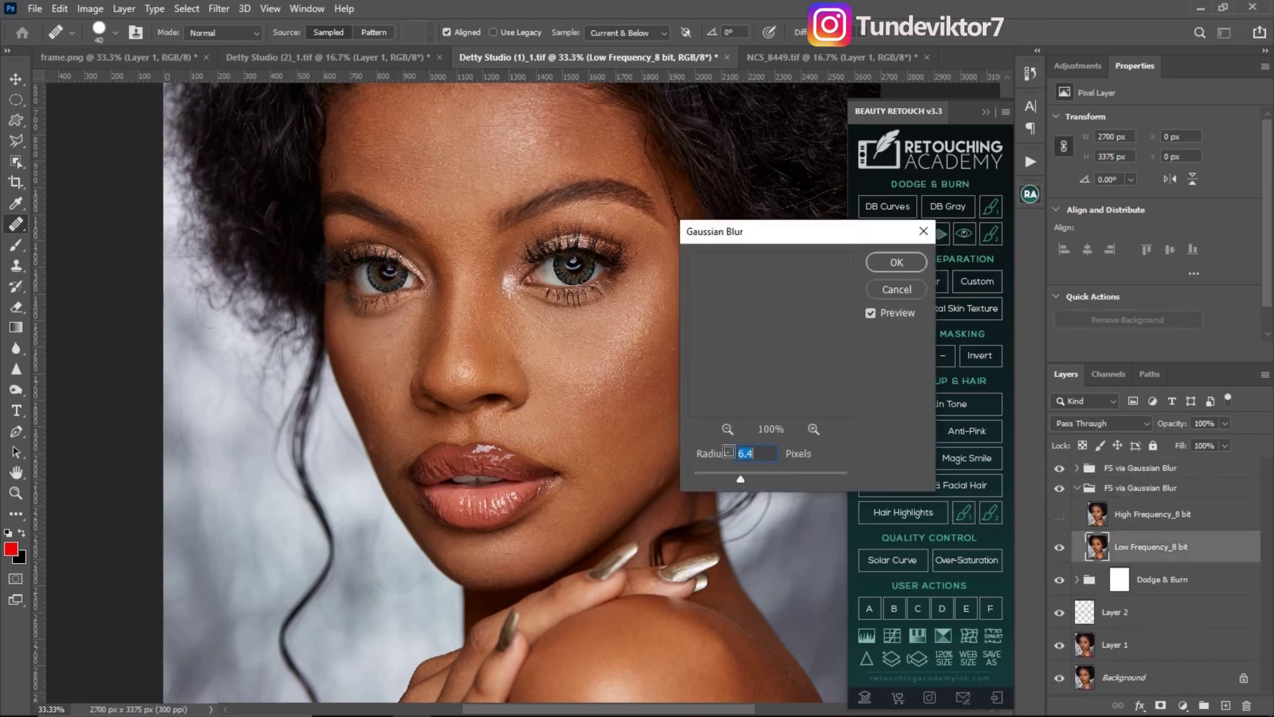
type("13")
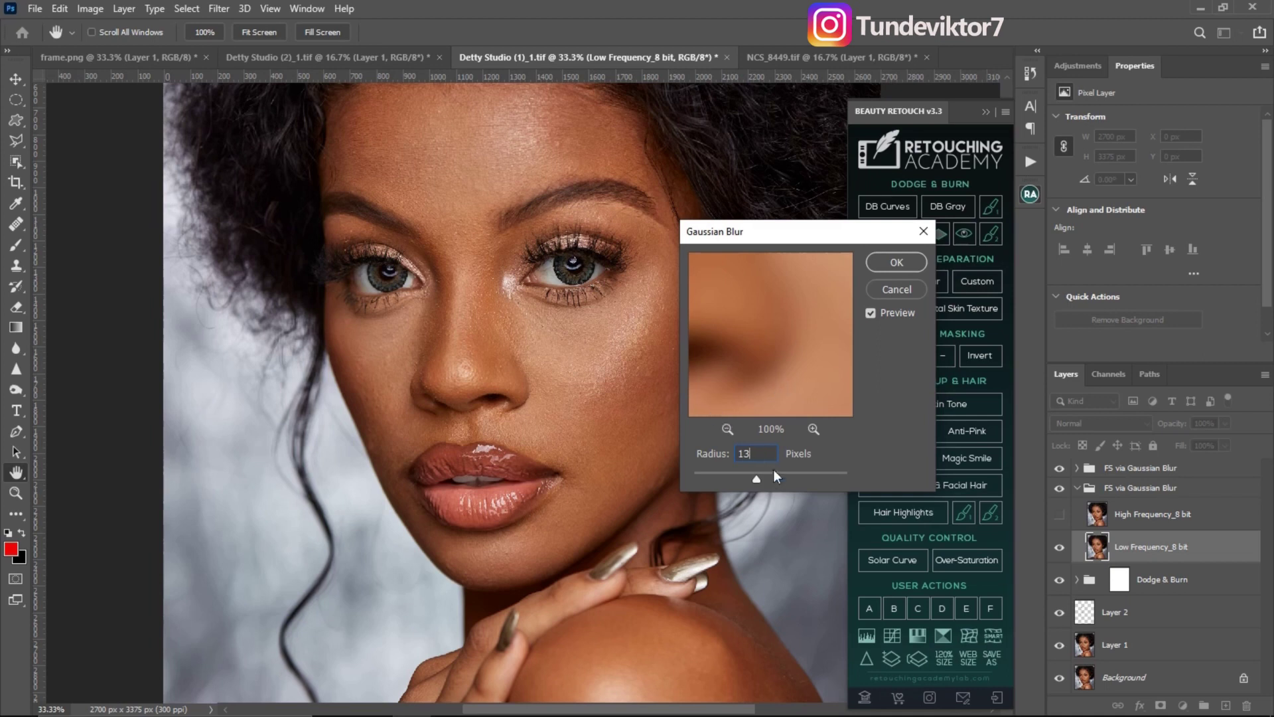
left_click_drag(756, 480, 719, 479)
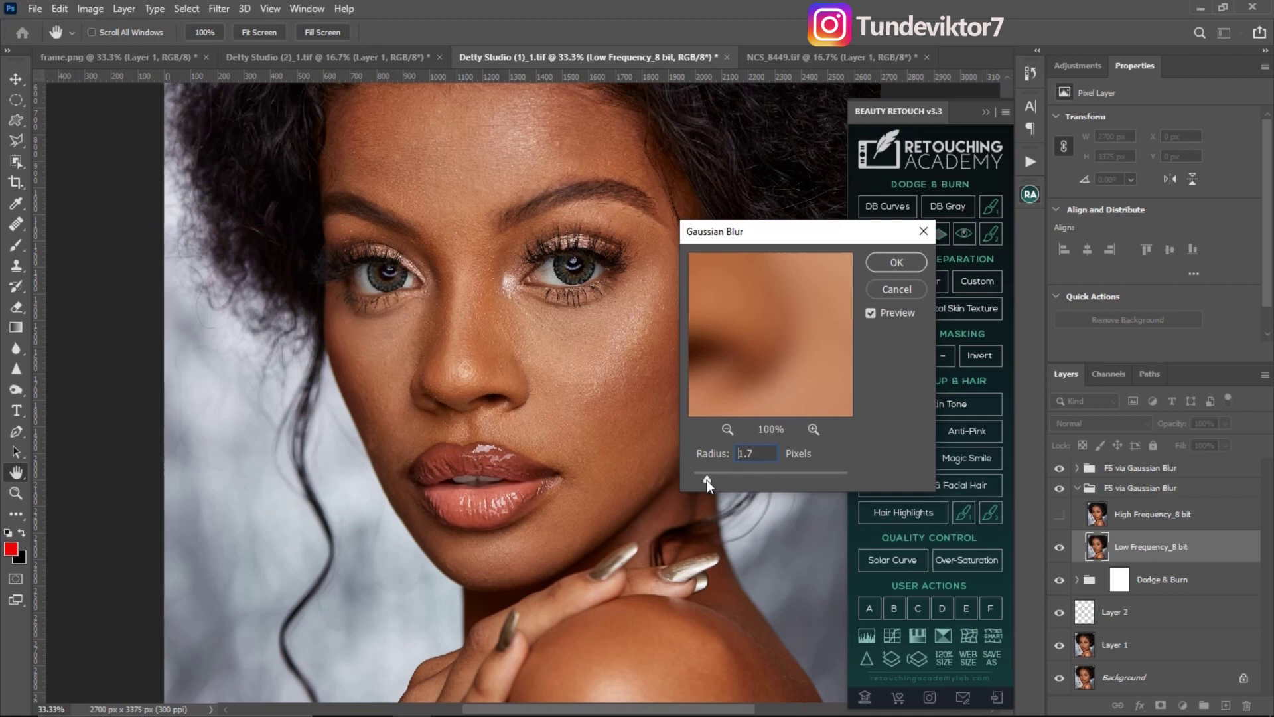
left_click(708, 479)
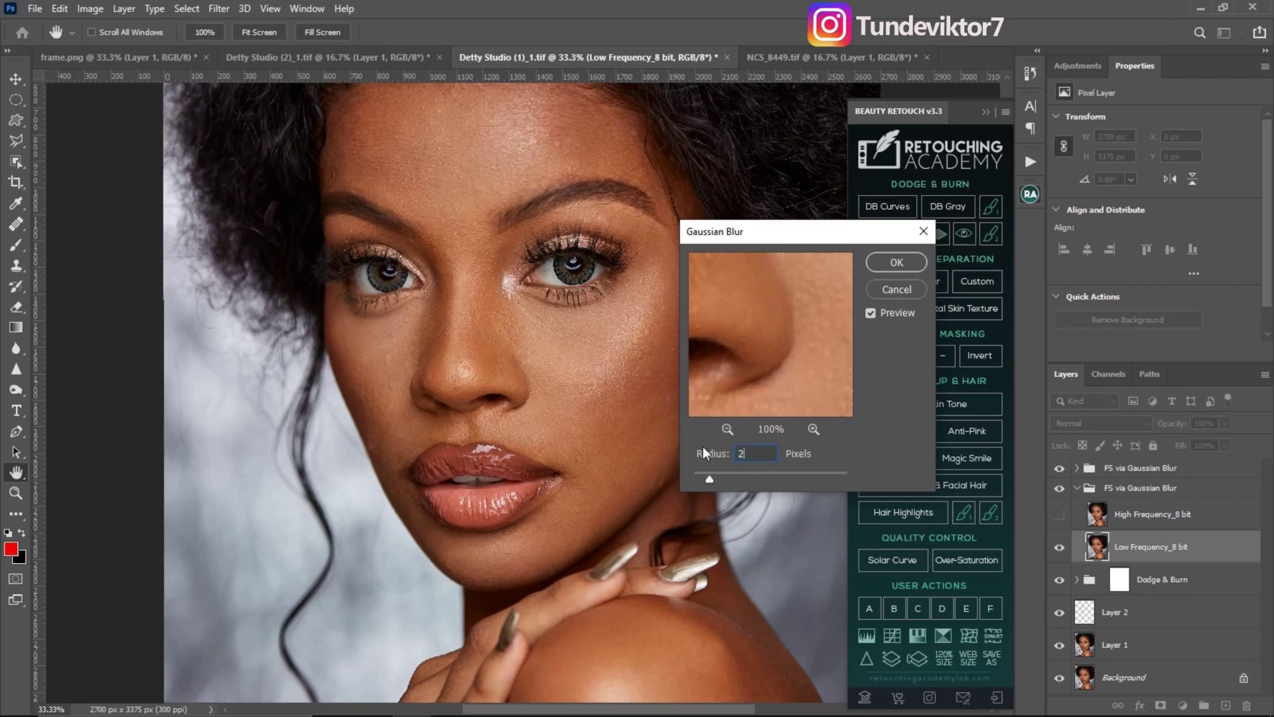
left_click(896, 264)
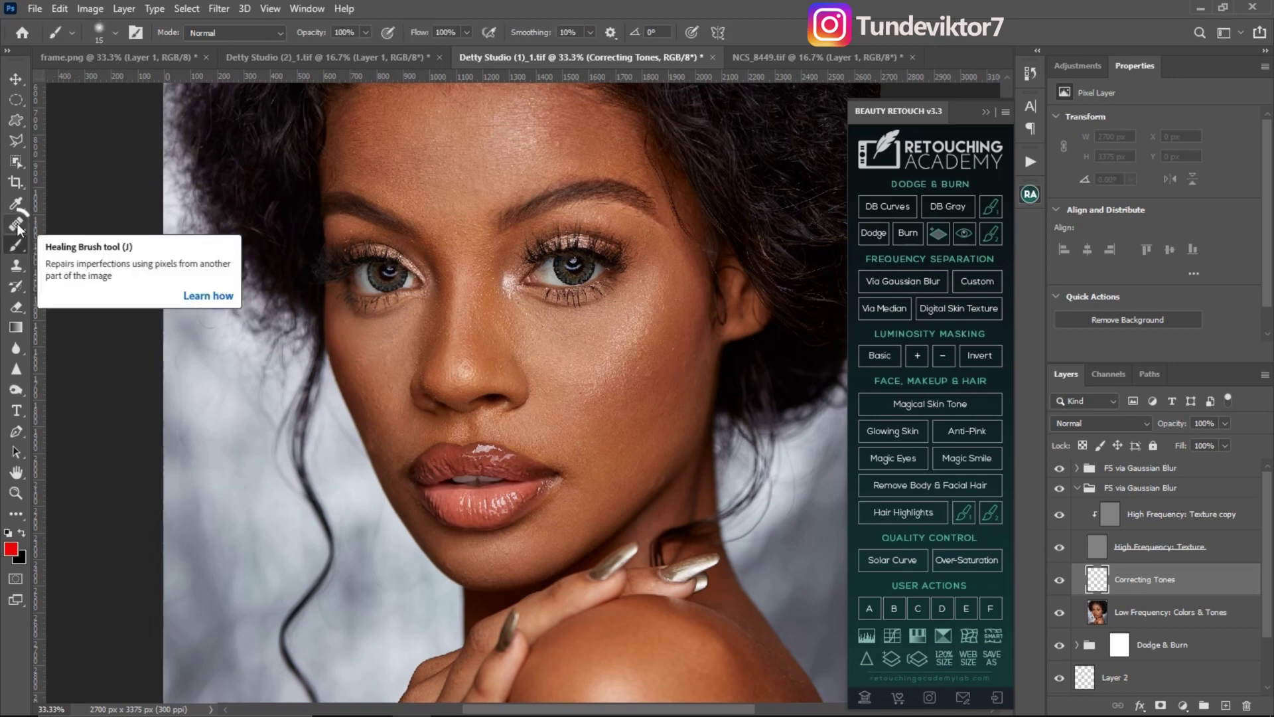
Step: Choose the Mixer Brush, unloaded and set to clean after each stroke
left_click(20, 247, "alt")
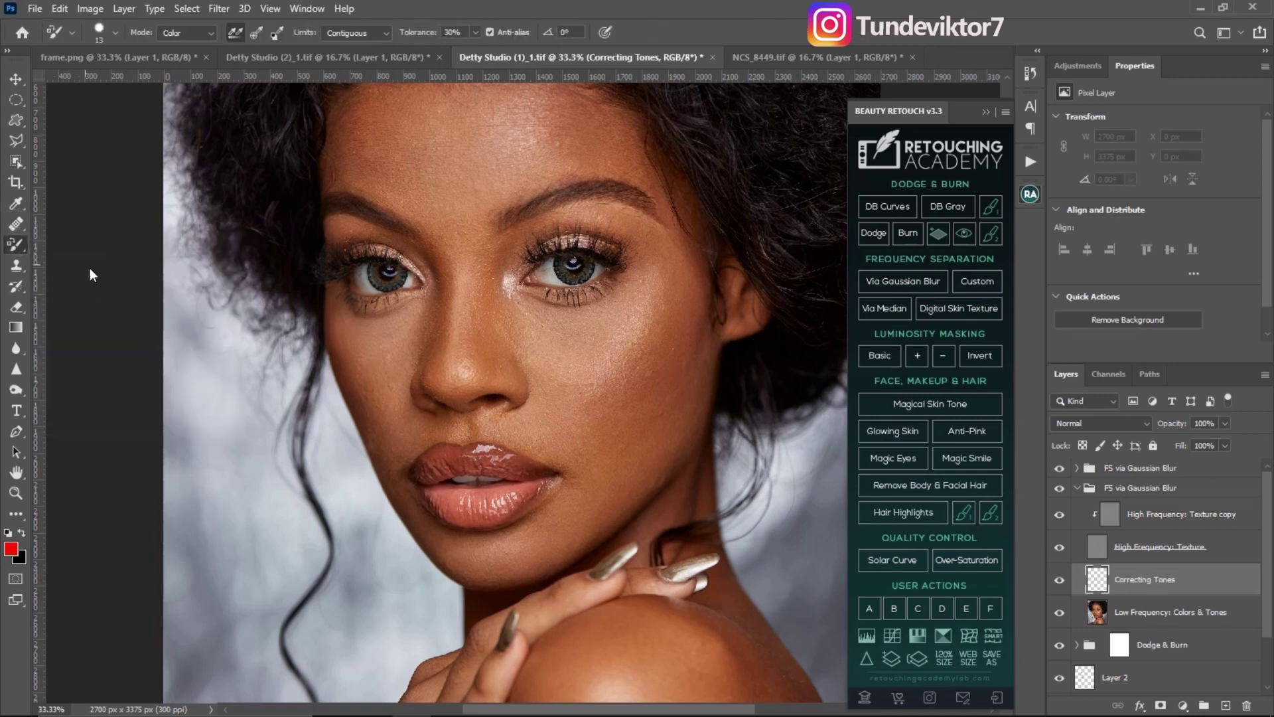
right_click(14, 244)
left_click(89, 262)
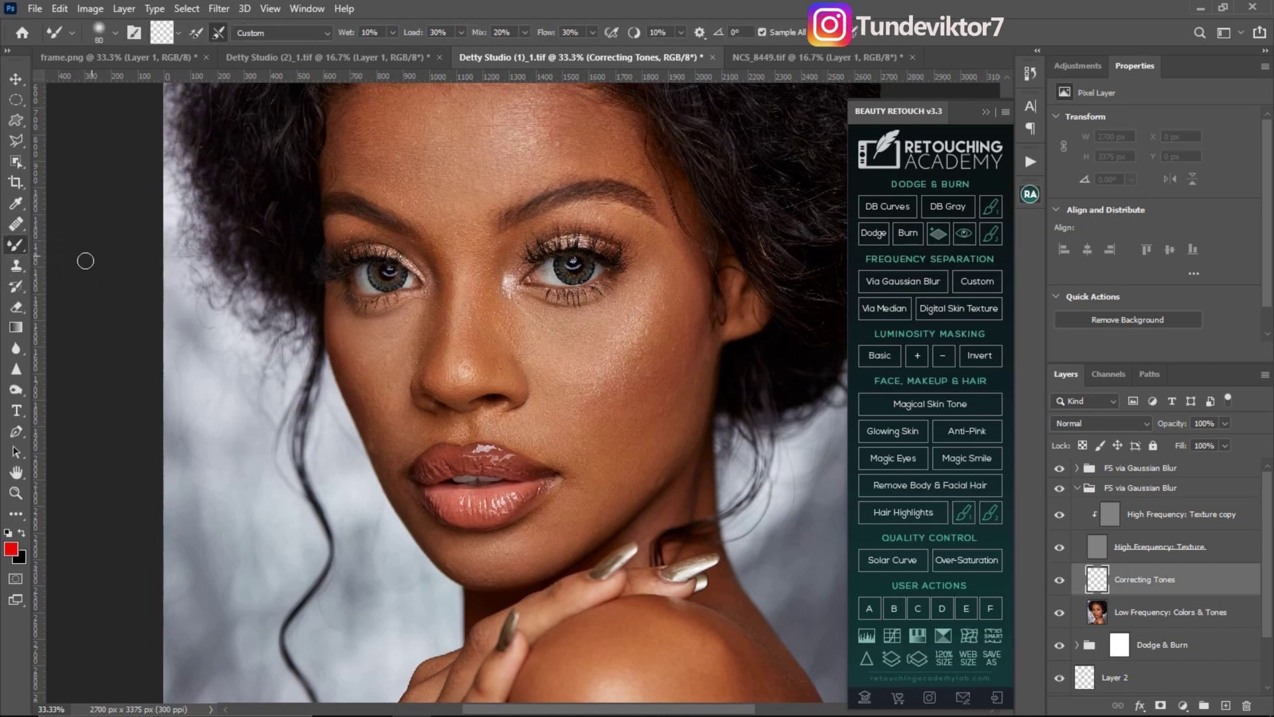
left_click(176, 32)
left_click(185, 66)
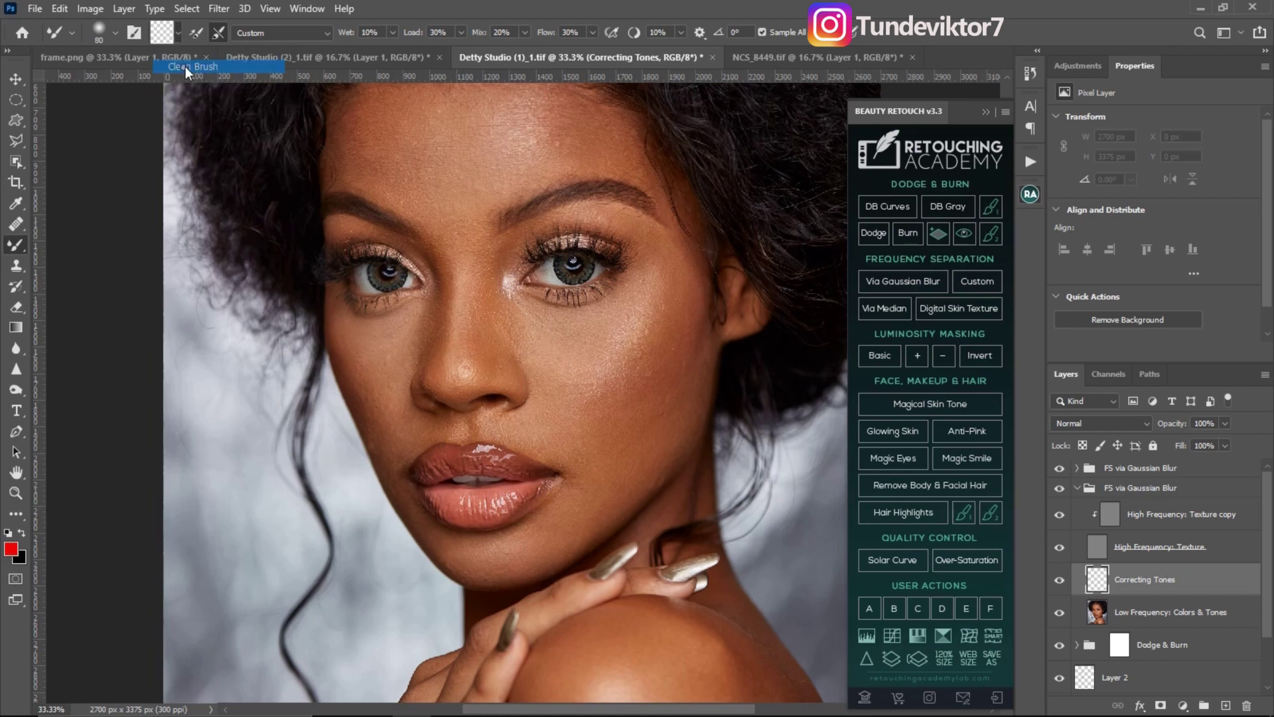
left_click(217, 32)
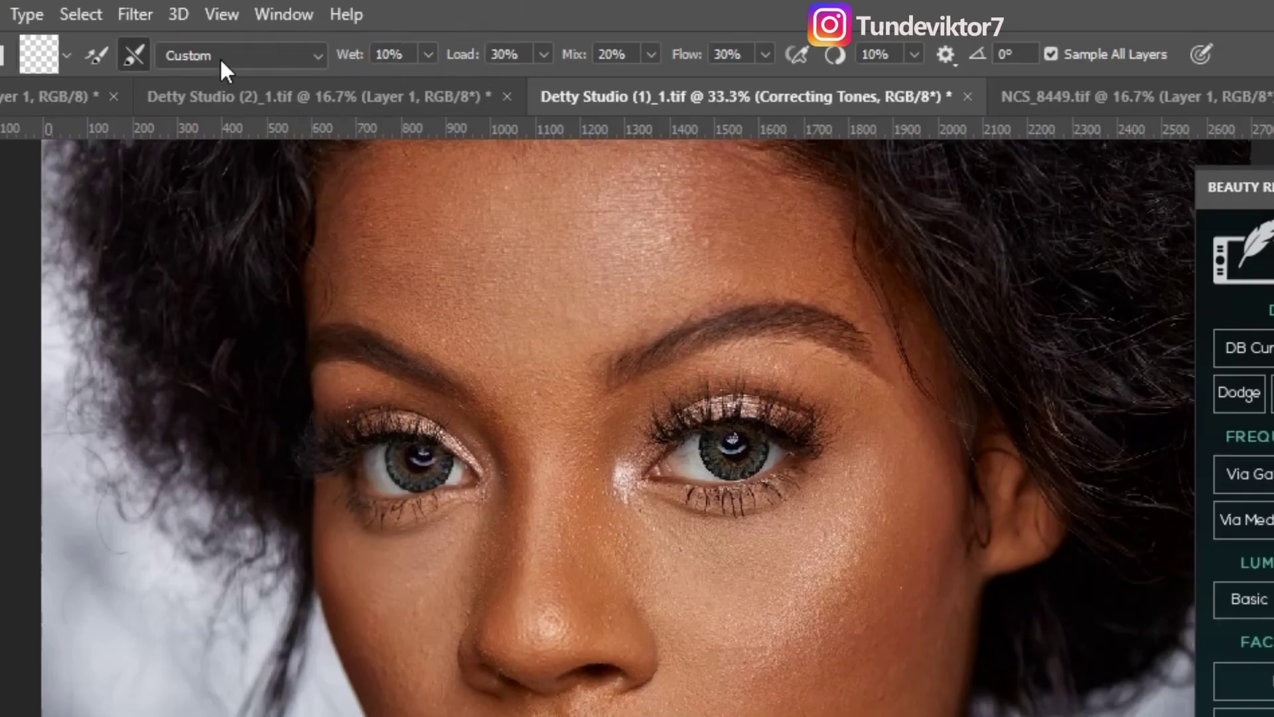
Step: Adjust the Mixer Brush options and clip the texture copy to the layer below
key("ctrl")
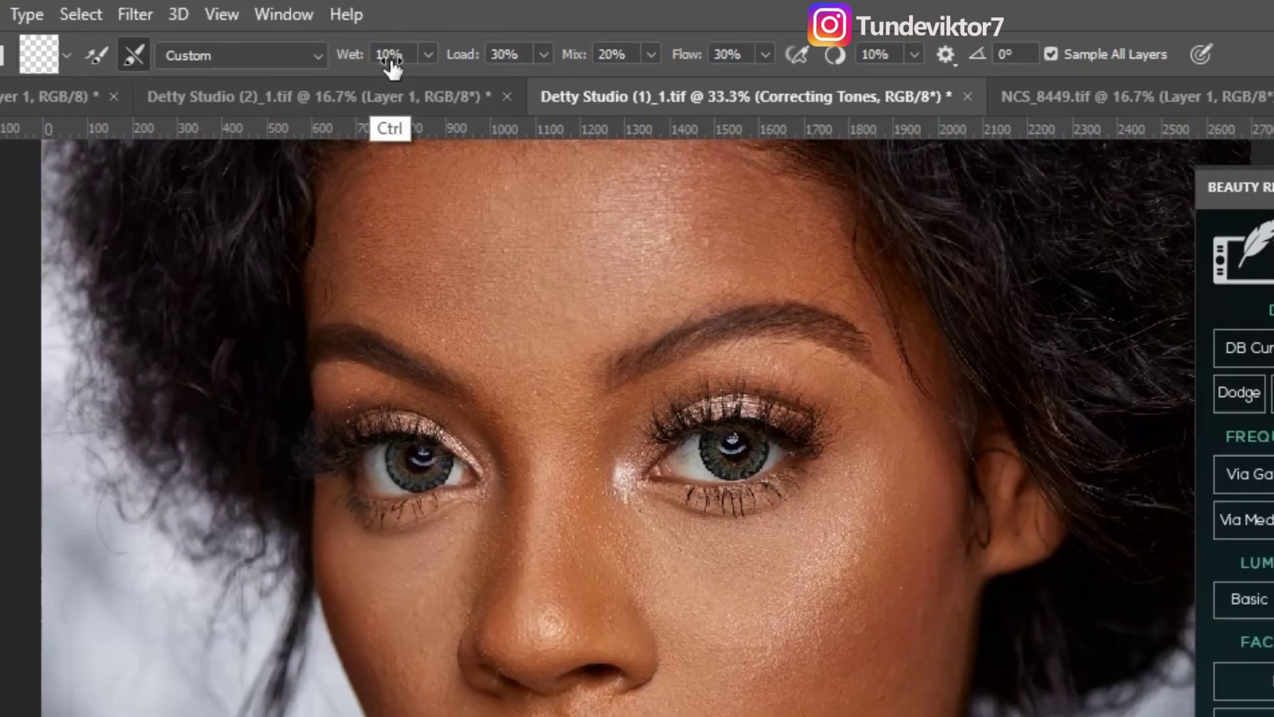
left_click(508, 61, "ctrl")
left_click(614, 54, "ctrl")
key("ctrl")
left_click(727, 60, "ctrl")
left_click(880, 61, "ctrl")
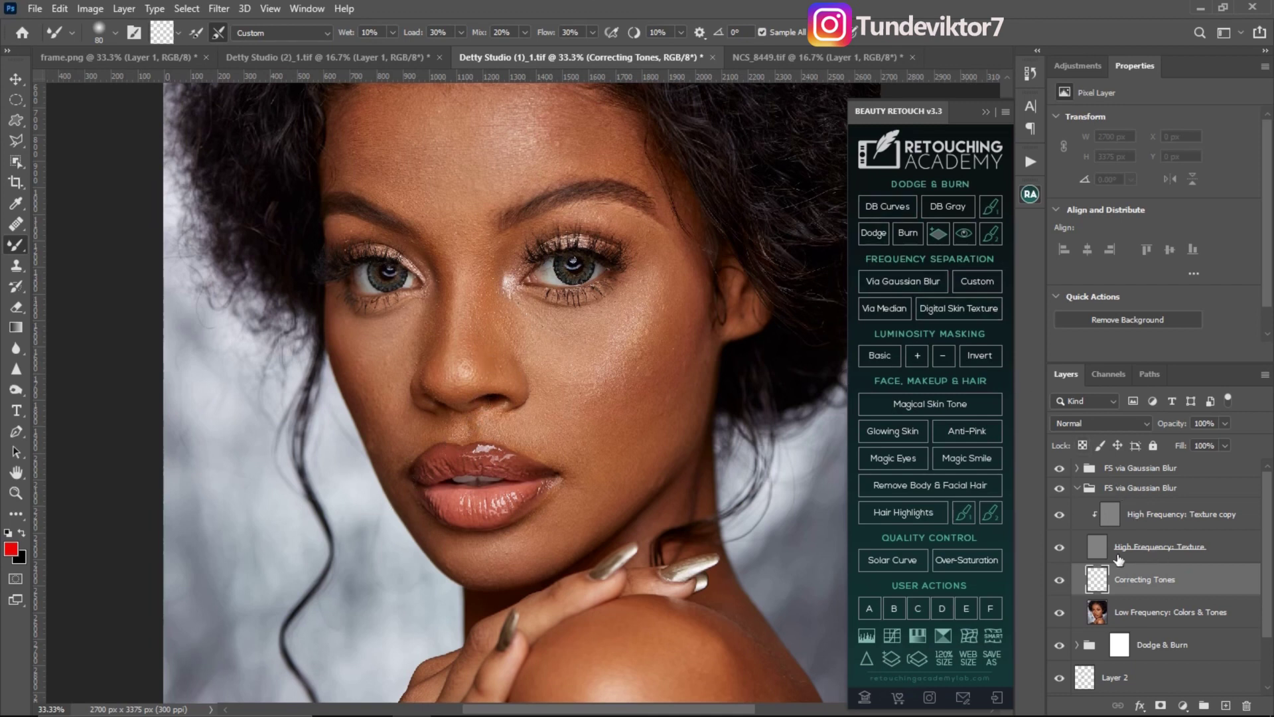
left_click(1055, 534, "alt")
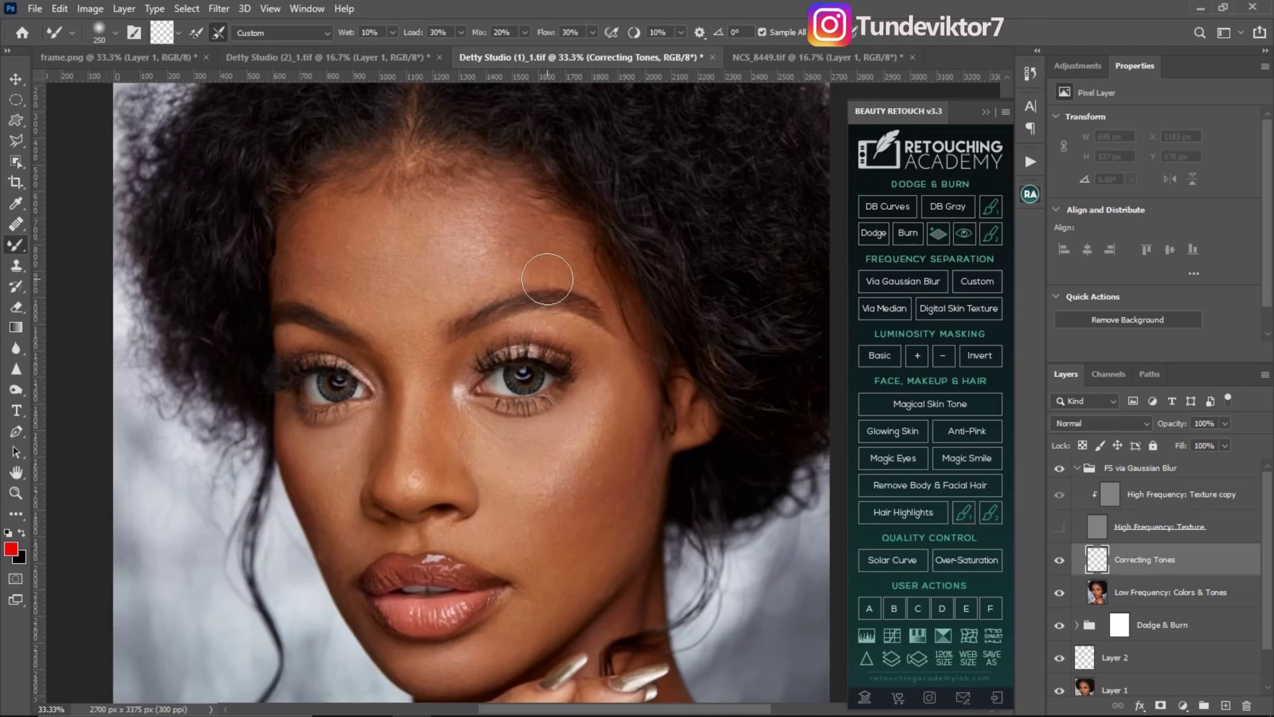
Step: Blend the forehead and brow-to-nose-bridge tones on Correcting Tones, resizing the brush as needed
key("bracketleft")
key("bracketleft")
key("bracketleft")
key("bracketright")
key("bracketright")
key("bracketright")
mouse_move(540, 264)
left_mouse_down()
mouse_move(565, 270)
mouse_move(521, 249)
mouse_move(563, 265)
mouse_move(524, 226)
mouse_move(581, 279)
mouse_move(477, 263)
mouse_move(480, 211)
mouse_move(472, 254)
mouse_move(483, 263)
mouse_move(484, 228)
mouse_move(500, 258)
mouse_move(444, 216)
mouse_move(348, 212)
mouse_move(437, 215)
mouse_move(345, 247)
mouse_move(328, 231)
mouse_move(390, 275)
mouse_move(362, 243)
mouse_move(399, 319)
mouse_move(333, 260)
mouse_move(321, 284)
mouse_move(309, 264)
mouse_move(353, 283)
mouse_move(339, 237)
mouse_move(410, 278)
left_mouse_up()
key("bracketleft")
key("bracketleft")
key("bracketright")
key("bracketright")
key("bracketright")
key("bracketright")
key("bracketright")
key("bracketright")
key("bracketleft")
key("bracketleft")
key("bracketleft")
key("bracketleft")
key("bracketleft")
key("bracketright")
mouse_move(295, 272)
left_mouse_down()
mouse_move(332, 287)
mouse_move(318, 257)
mouse_move(351, 290)
mouse_move(348, 320)
mouse_move(410, 359)
left_mouse_up()
Step: Blend tones along the nose, around the eye, beside the nose and down the cheek to the chin
key("bracketleft")
key("bracketleft")
key("bracketleft")
key("bracketleft")
key("bracketleft")
key("bracketright")
key("bracketright")
key("bracketright")
key("bracketright")
mouse_move(402, 472)
left_mouse_down()
mouse_move(415, 484)
mouse_move(428, 464)
mouse_move(446, 485)
mouse_move(450, 385)
mouse_move(460, 486)
mouse_move(473, 433)
mouse_move(529, 447)
mouse_move(515, 430)
left_mouse_up()
key("bracketright")
key("bracketleft")
key("bracketleft")
key("bracketleft")
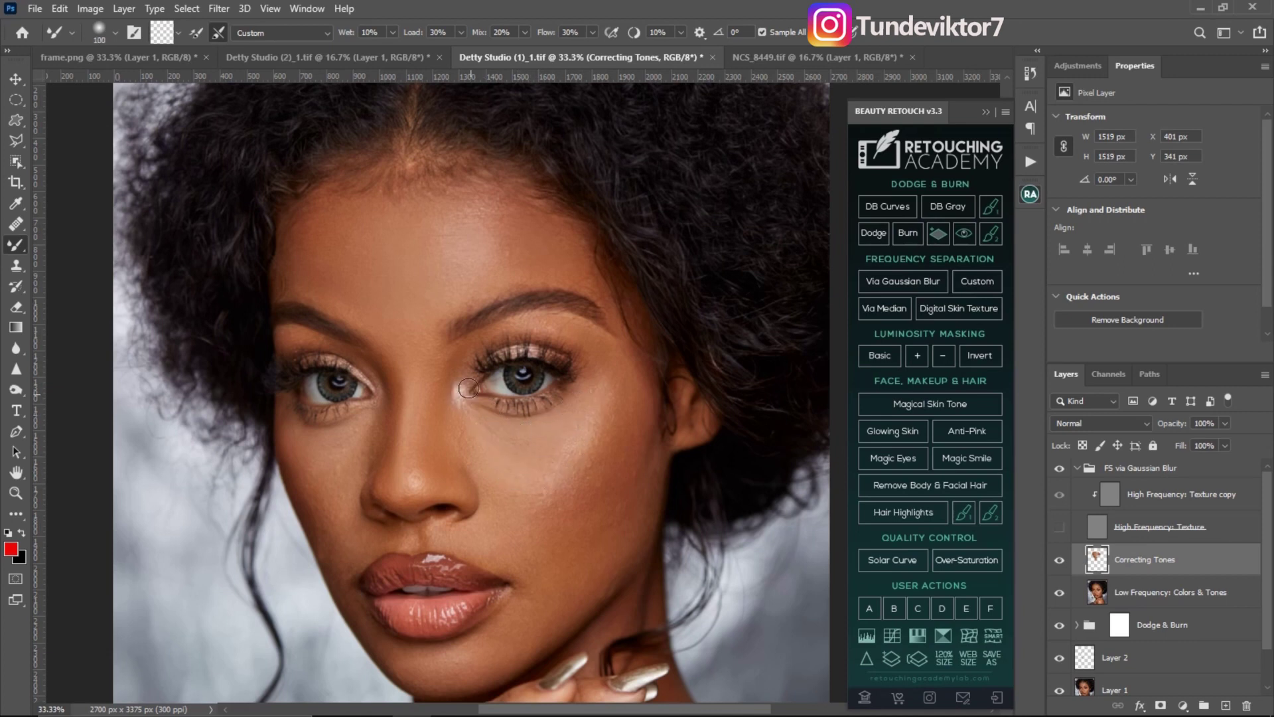
key("bracketright")
mouse_move(548, 326)
left_mouse_down()
mouse_move(596, 345)
mouse_move(522, 332)
left_mouse_up()
key("bracketright")
key("bracketright")
mouse_move(431, 468)
left_mouse_down()
mouse_move(466, 484)
mouse_move(538, 457)
mouse_move(499, 477)
mouse_move(556, 468)
mouse_move(595, 428)
mouse_move(540, 582)
left_mouse_up()
key("bracketleft")
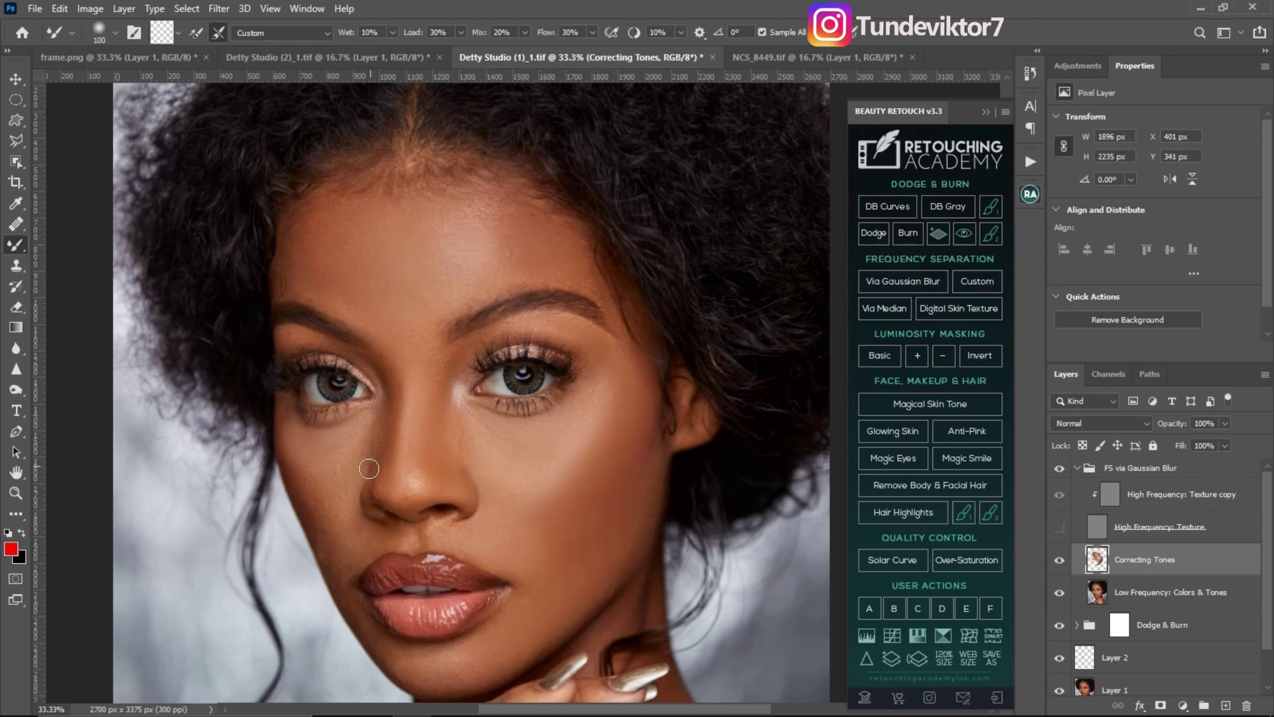
mouse_move(296, 461)
left_mouse_down()
mouse_move(479, 682)
mouse_move(416, 347)
mouse_move(404, 416)
mouse_move(650, 383)
mouse_move(290, 420)
left_mouse_up()
key("bracketleft")
key("bracketleft")
key("bracketleft")
key("bracketleft")
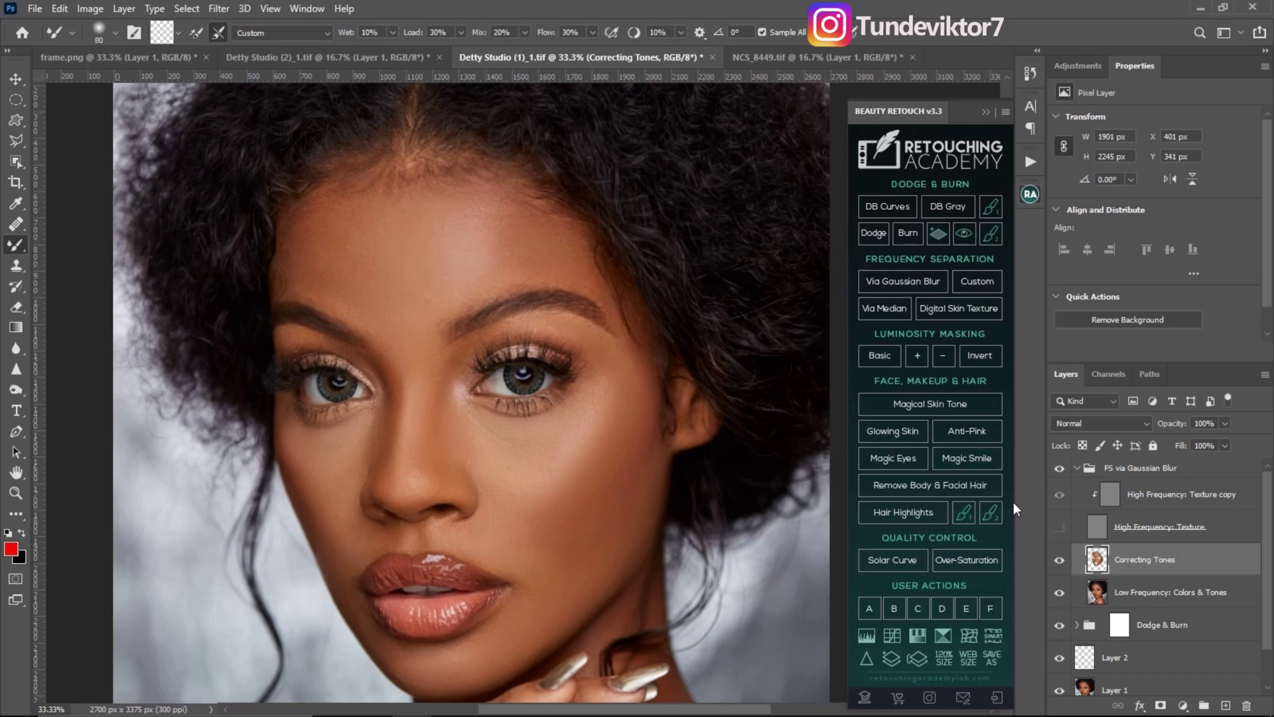
Step: Show the High Frequency: Texture layer again and zoom in on the cheek
left_click(1061, 529)
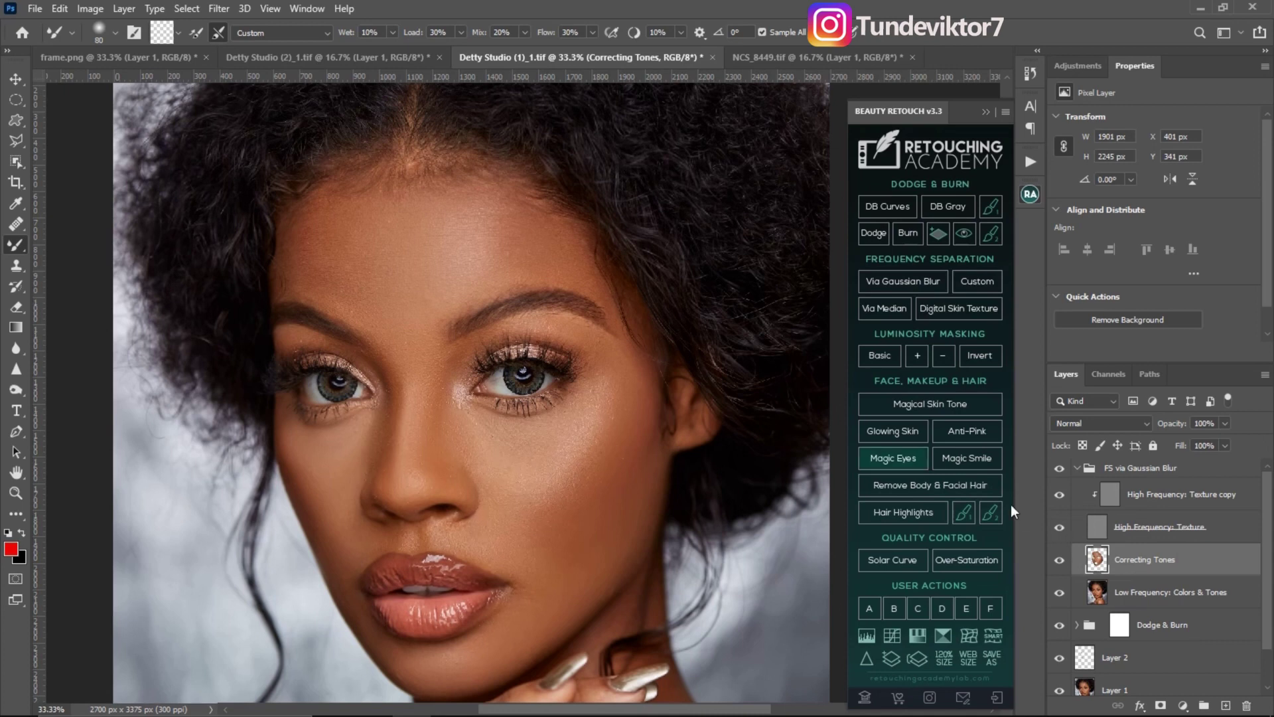
scroll(535, 372, "down", 3)
key("z")
left_click(567, 414)
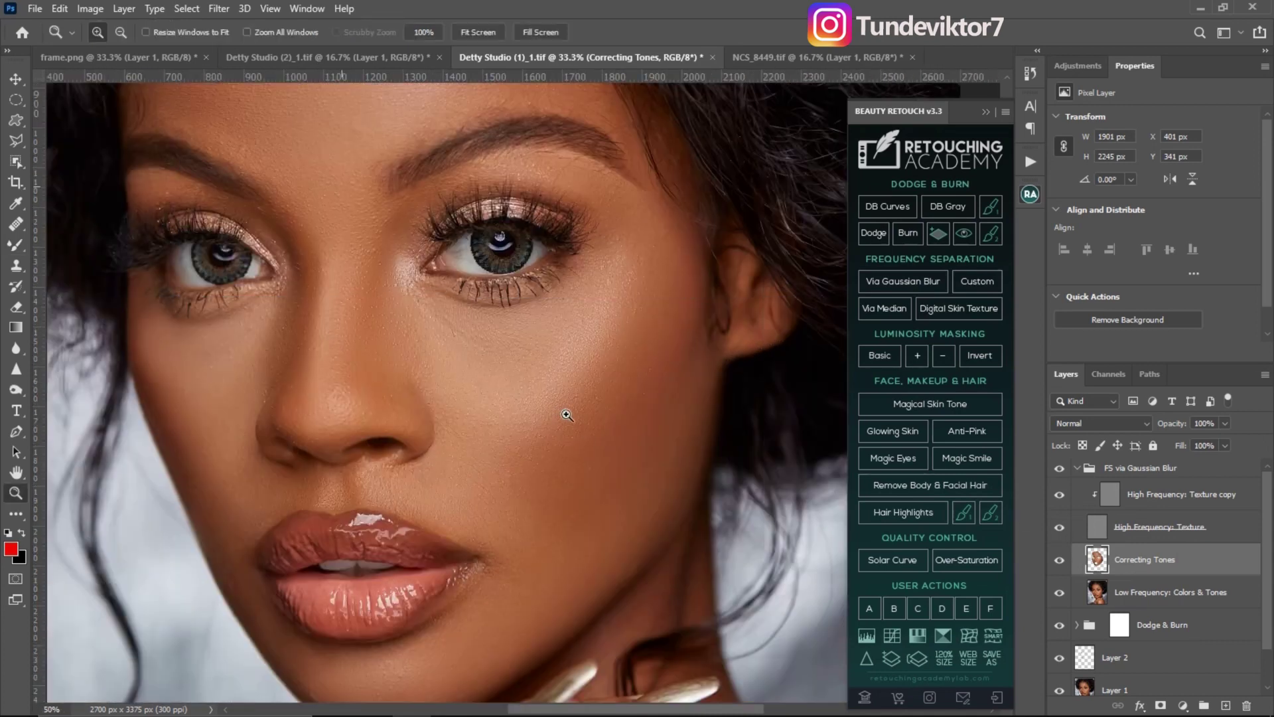
left_click(566, 414)
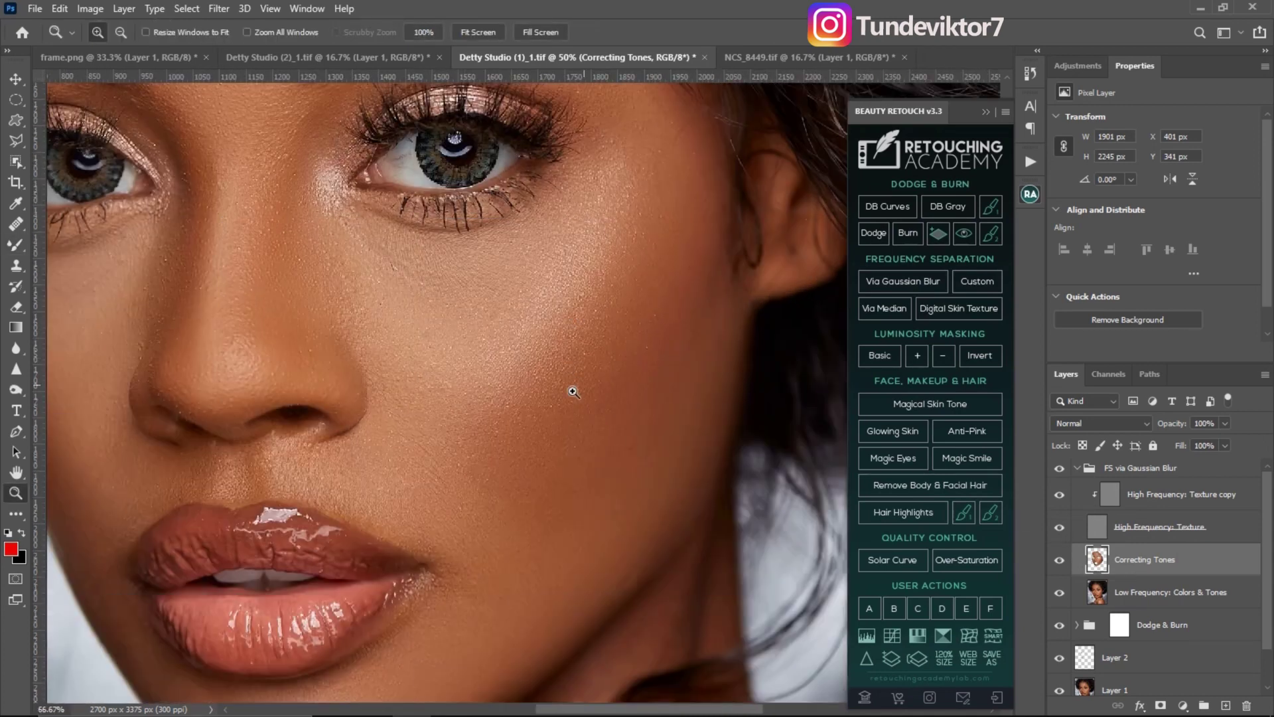
left_click(566, 353, "alt")
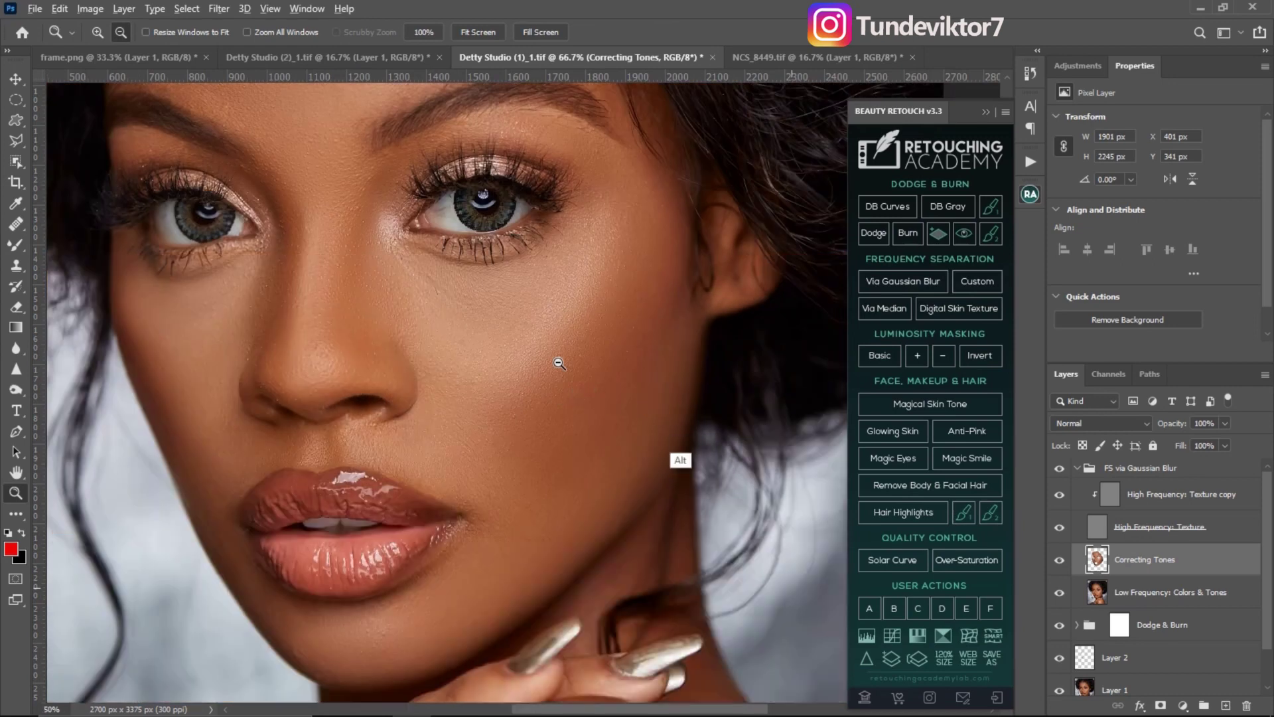
Step: Compare Correcting Tones hidden and shown, then zoom out to view the whole photo
left_click(1059, 561)
left_click(1057, 563)
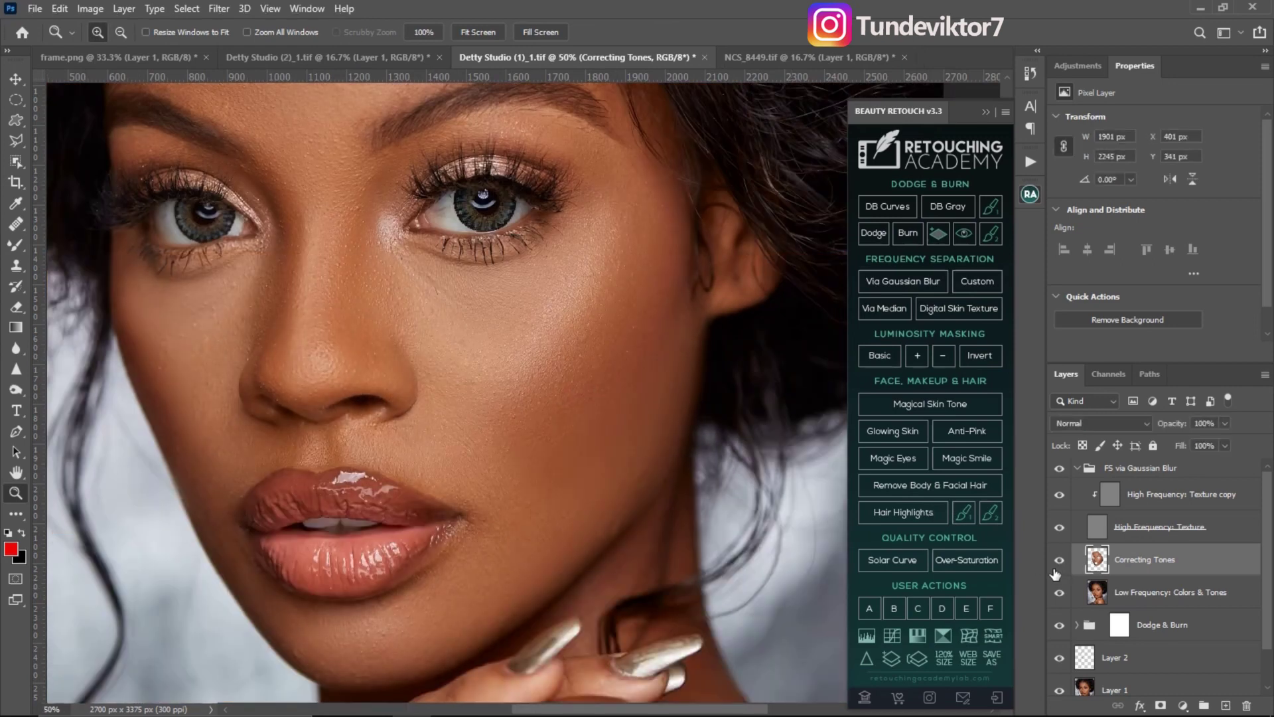
left_click(422, 362, "alt")
left_click(438, 385, "alt")
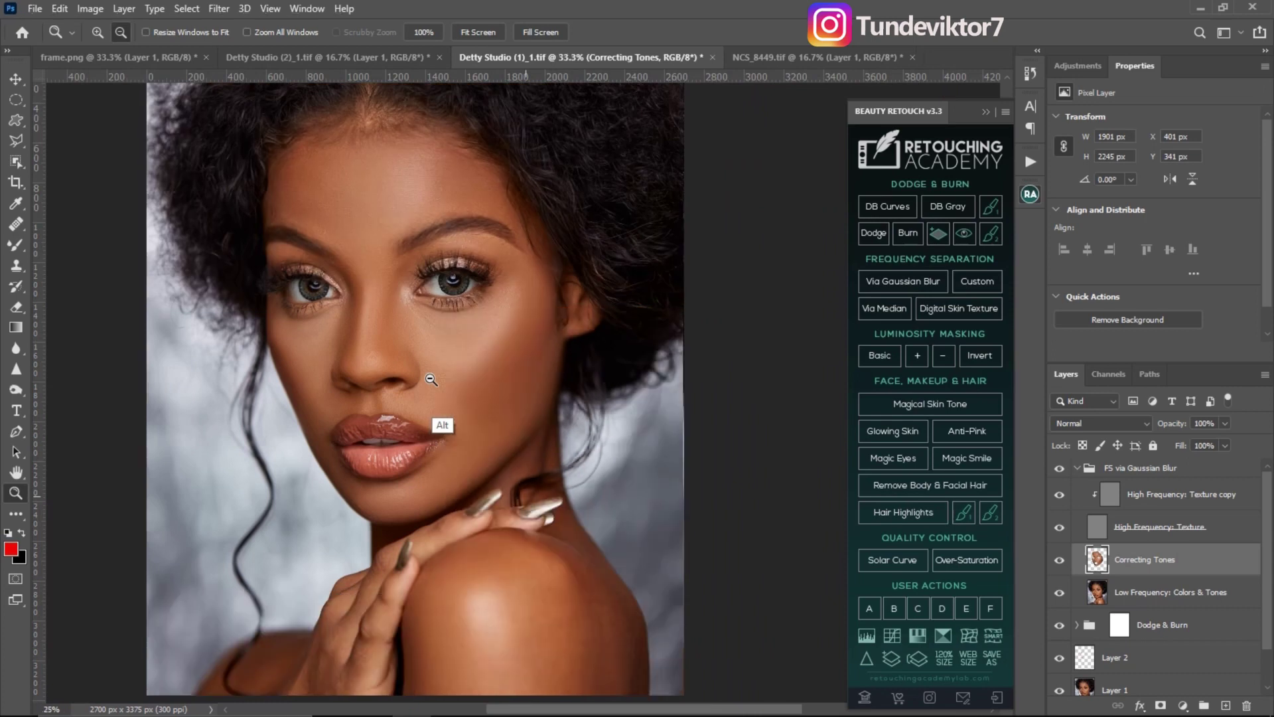
left_click(443, 391, "alt")
left_click(561, 383)
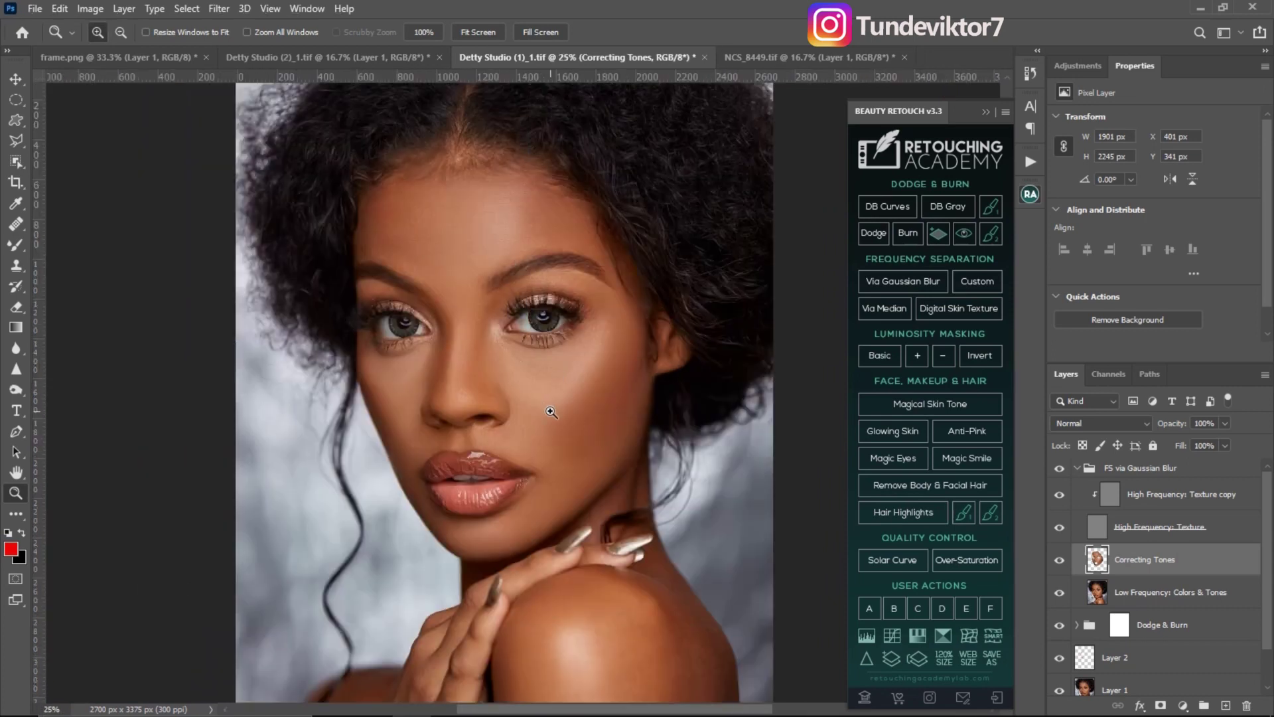
left_click(551, 413)
left_click(544, 376, "alt")
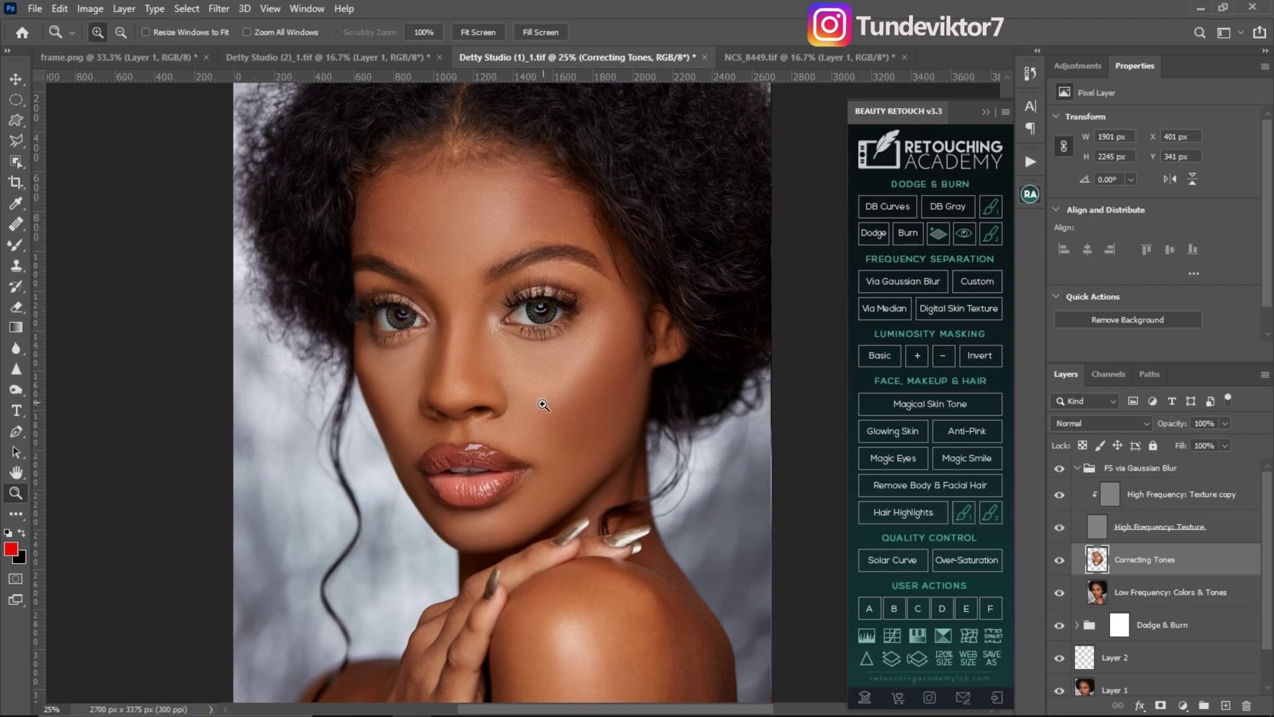
Step: Collapse and hide the FS via Gaussian Blur group, then select the Dodge & Burn mask
left_click(1076, 468)
left_click(1060, 469)
left_click(1115, 497)
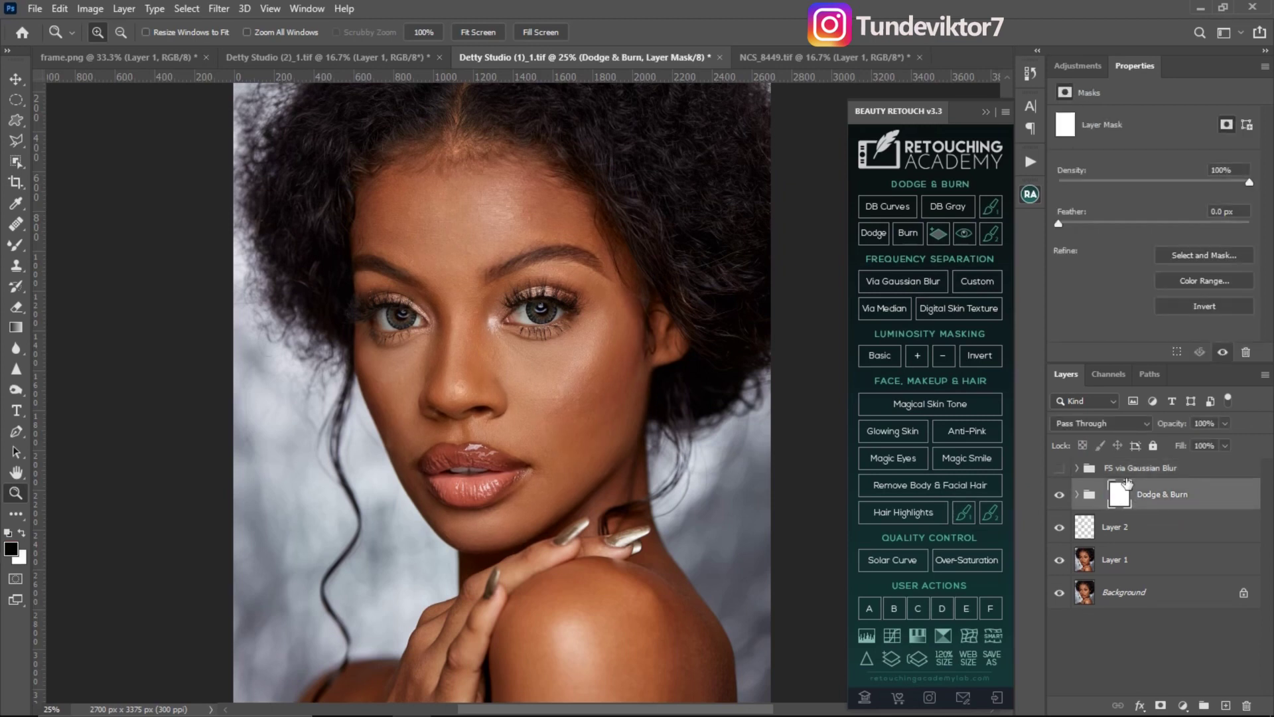
Step: Run Via Gaussian Blur again with a 13 px low-frequency blur radius
left_click(902, 282)
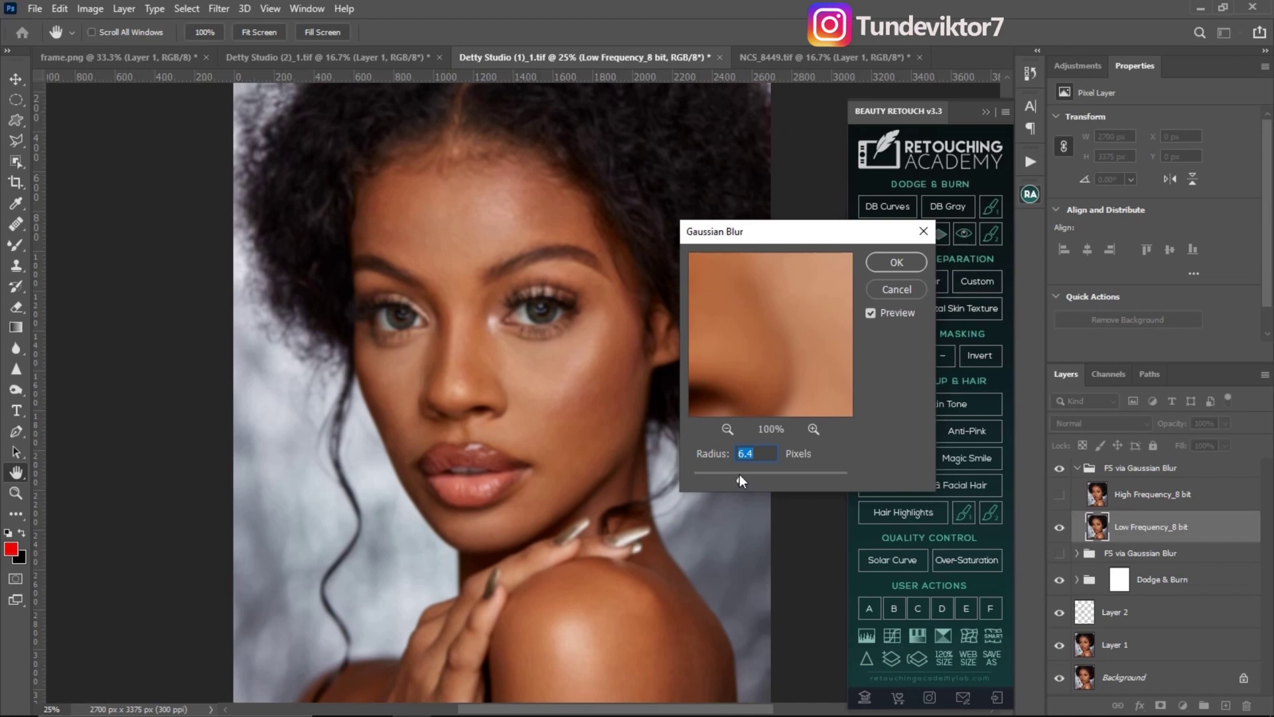
left_click_drag(741, 475, 756, 478)
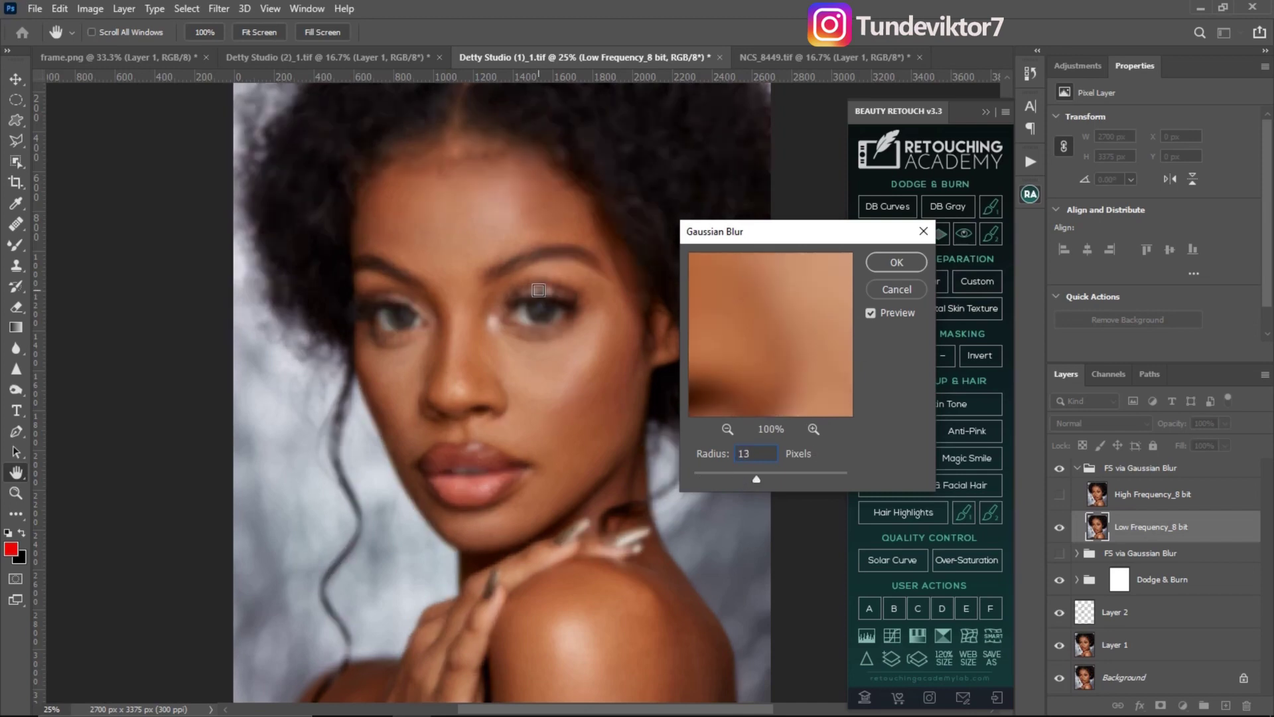
left_click(896, 264)
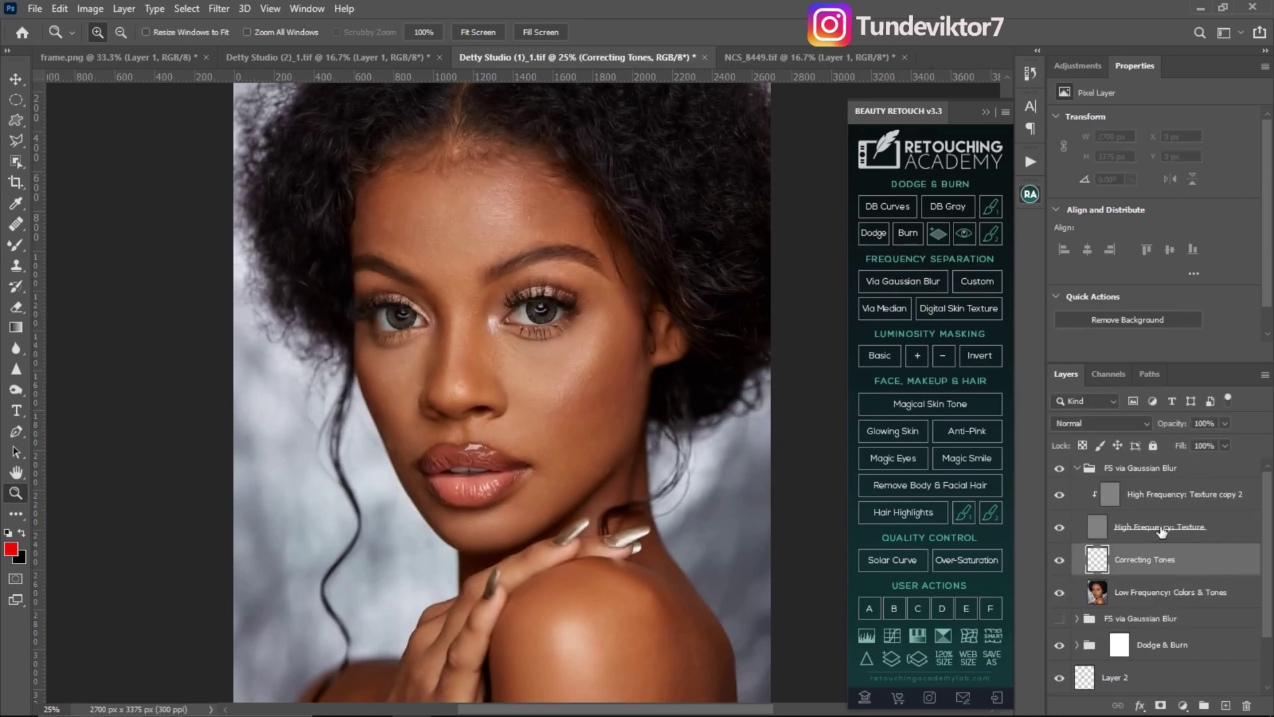
Step: Hide both High Frequency texture layers and blend the forehead tones with the Mixer Brush
left_click_drag(1059, 531, 1060, 480)
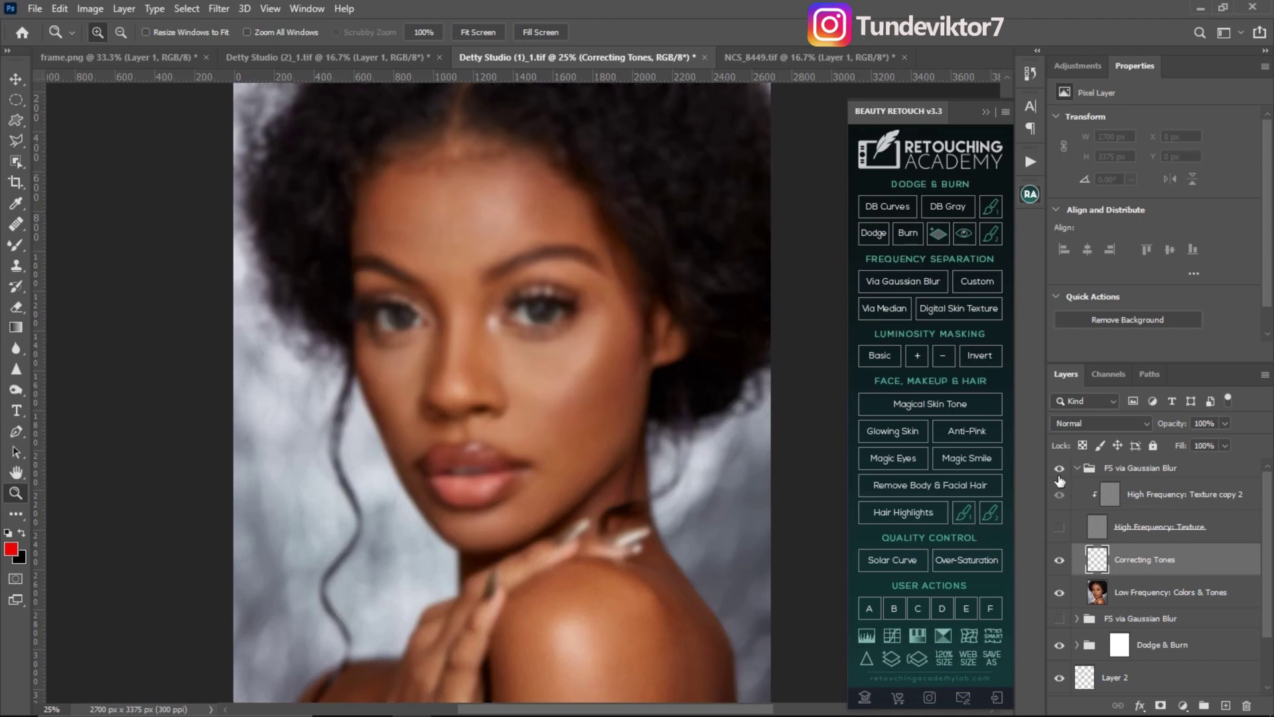
left_click(13, 245)
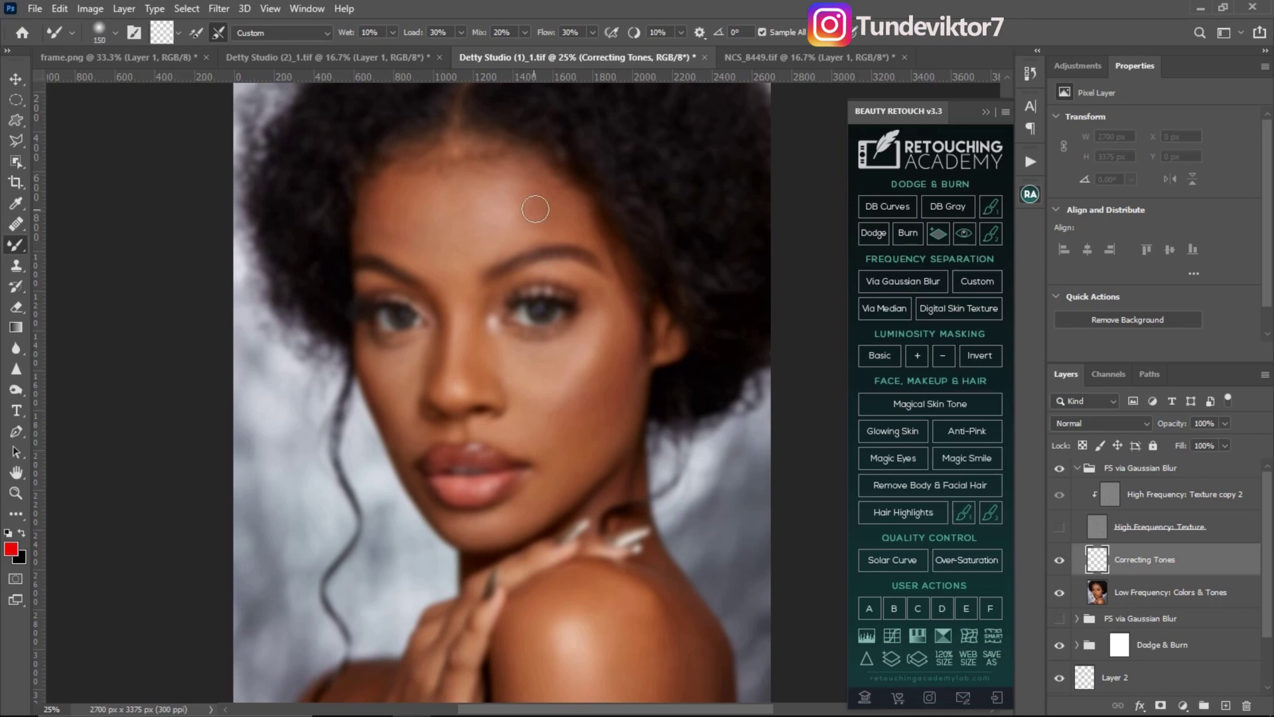
mouse_move(540, 210)
left_mouse_down()
mouse_move(570, 226)
mouse_move(535, 194)
mouse_move(579, 229)
left_mouse_up()
key("bracketright")
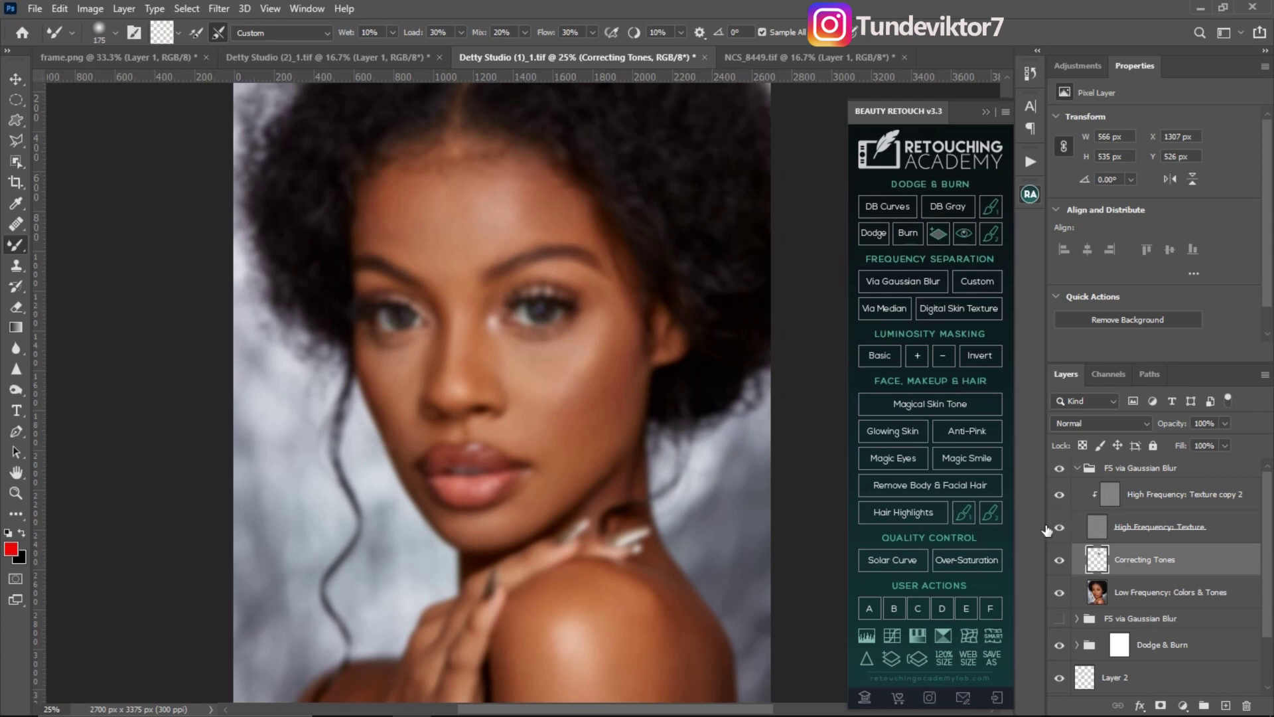
Step: Zoom in on the forehead and eyes and continue blending with the Mixer Brush
key("z")
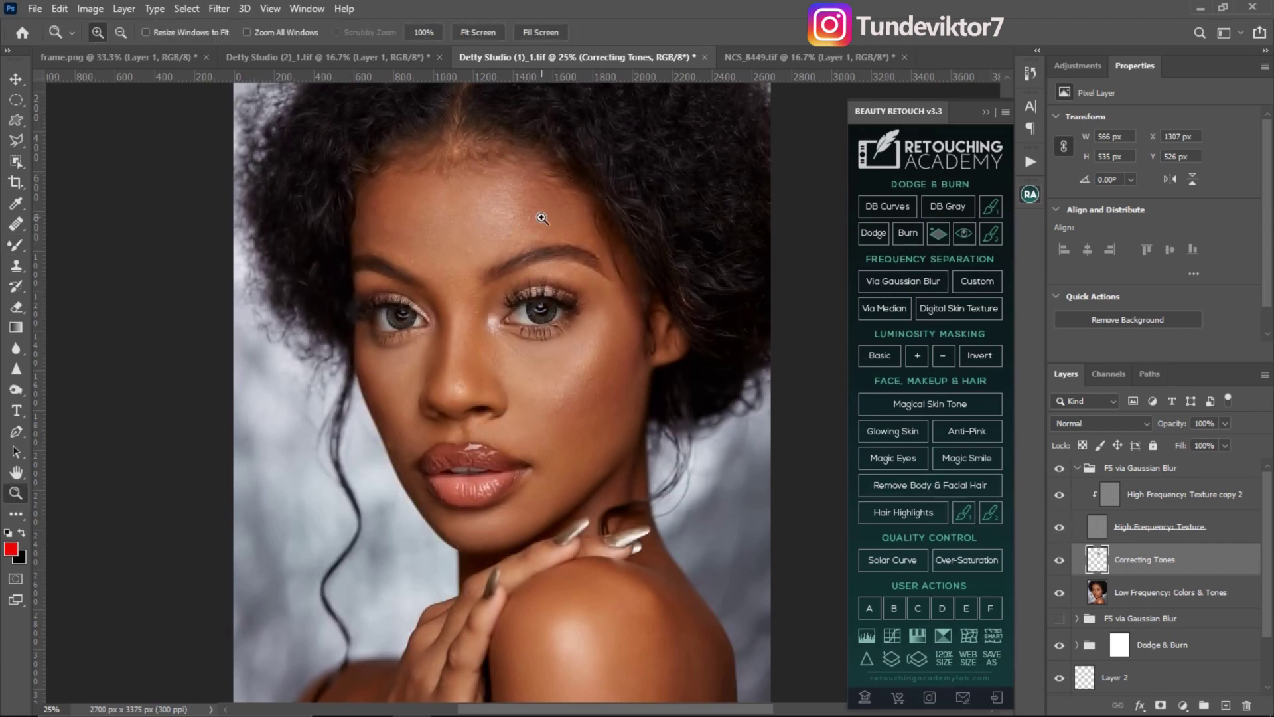
left_click(545, 209)
left_click(550, 216)
key("b")
left_click_drag(478, 265, 498, 333)
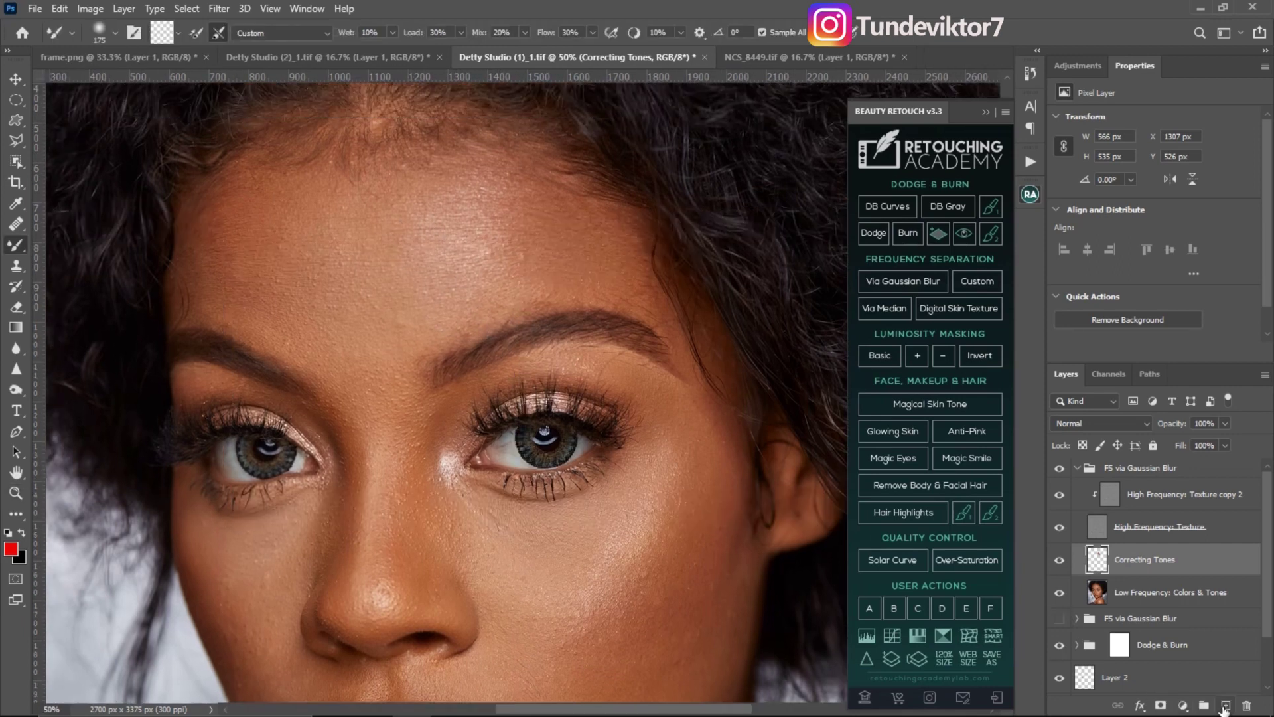
Step: Add a new empty layer, pick the Brush tool, and paint white strokes above the right eyebrow
left_click(1221, 708)
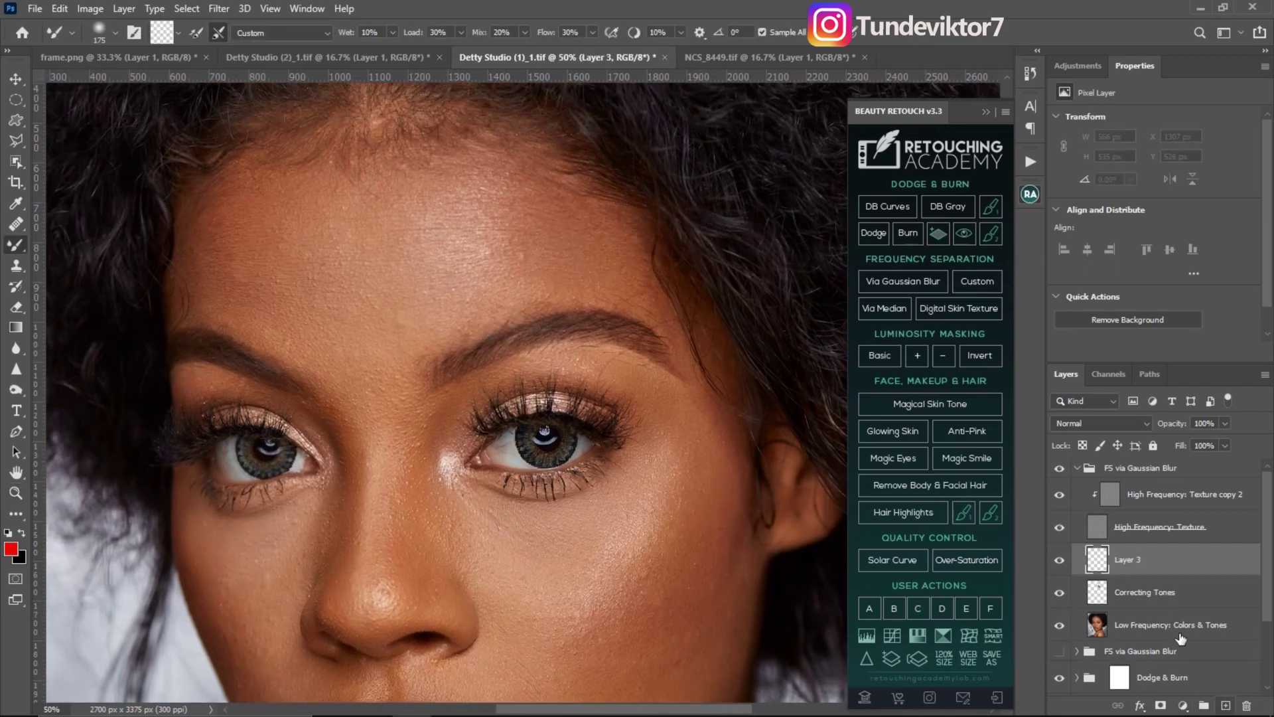
right_click(18, 247)
left_click(87, 244)
left_click(8, 532)
key("x")
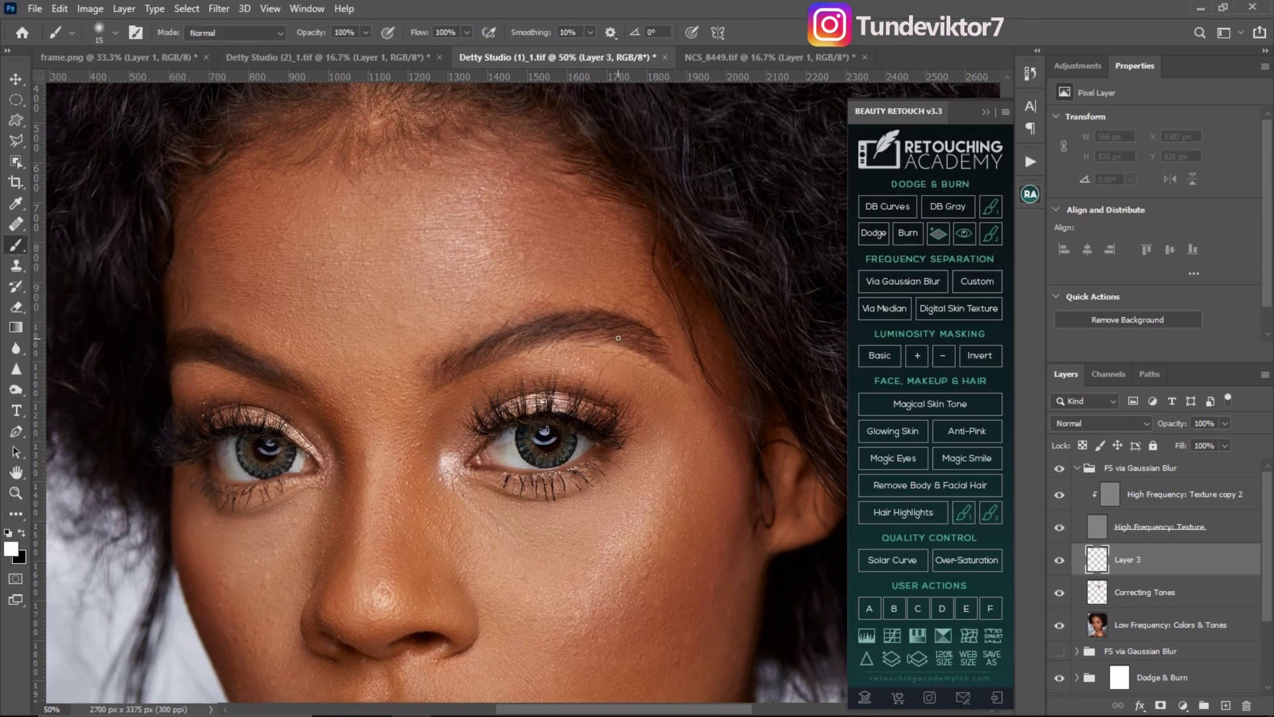
left_click_drag(516, 252, 632, 287)
left_click_drag(503, 223, 599, 237)
left_click_drag(506, 280, 609, 284)
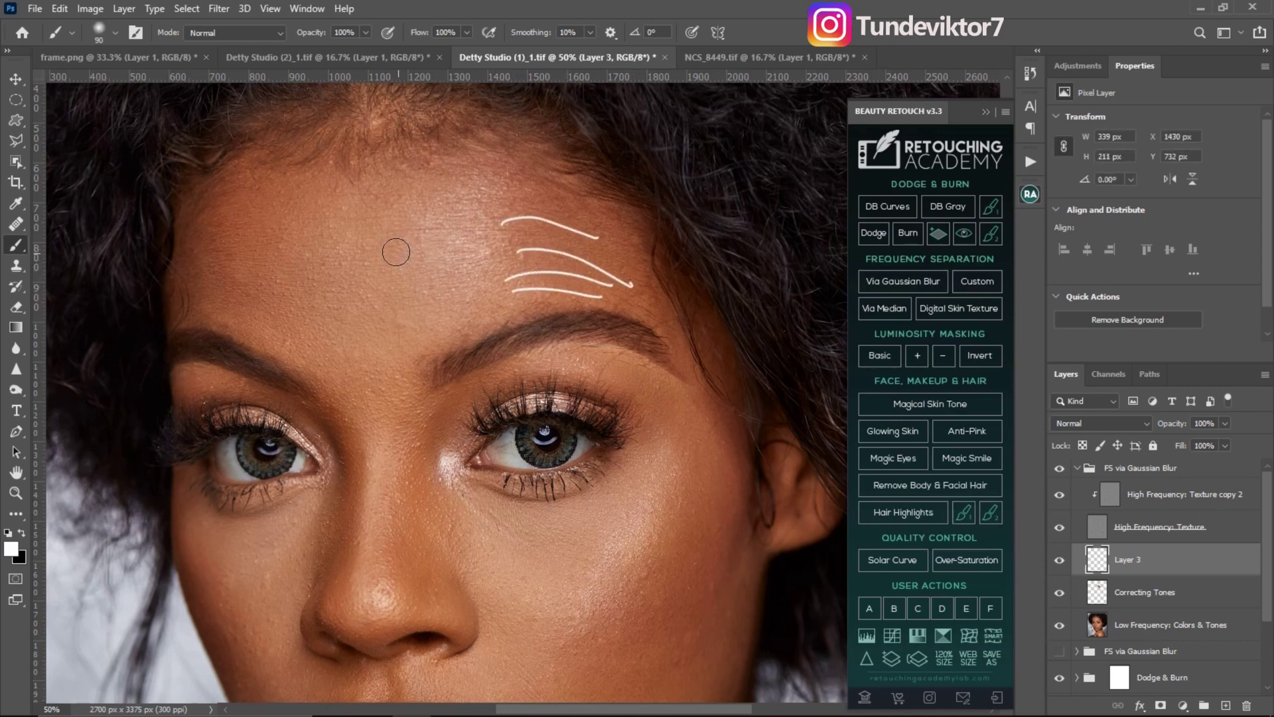
Step: Switch to black and paint strokes across the upper and right forehead
key("x")
left_click_drag(429, 194, 536, 195)
left_click_drag(435, 218, 514, 216)
left_click_drag(431, 267, 521, 256)
left_click_drag(456, 309, 547, 296)
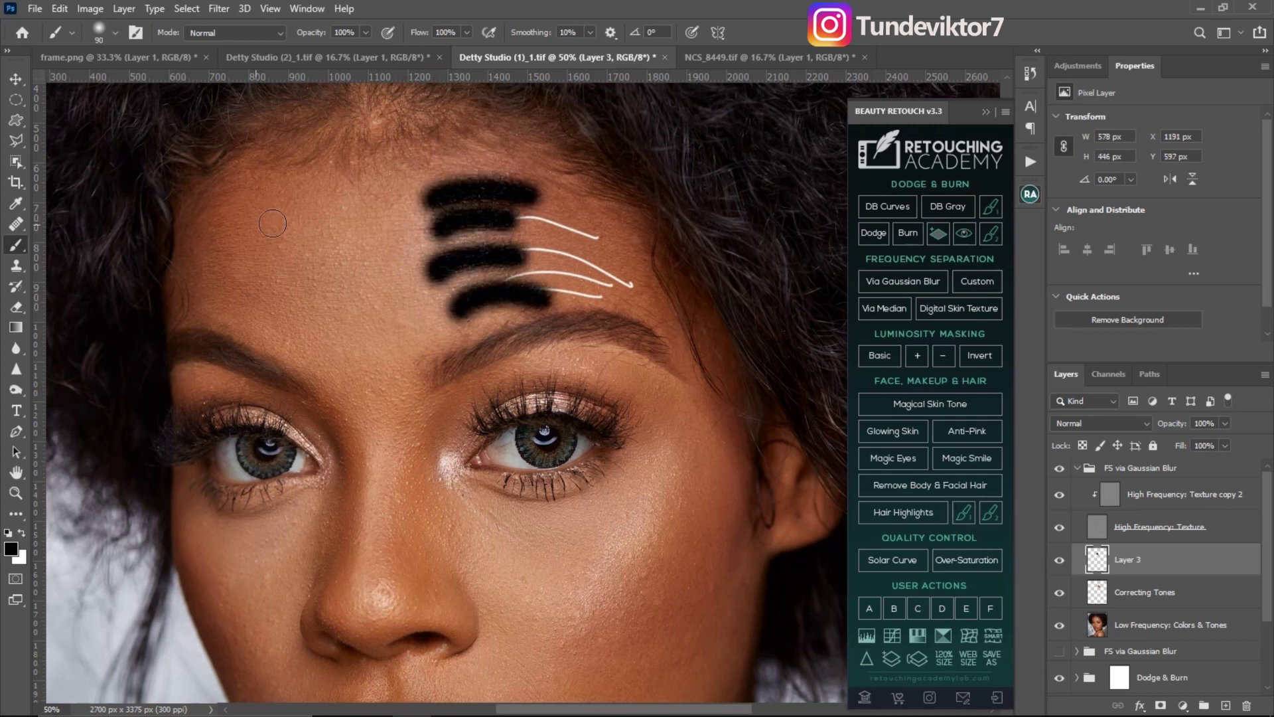
Step: Paint stacked and curved black strokes on the left and mid forehead
left_click_drag(282, 211, 193, 215)
left_click_drag(282, 240, 202, 241)
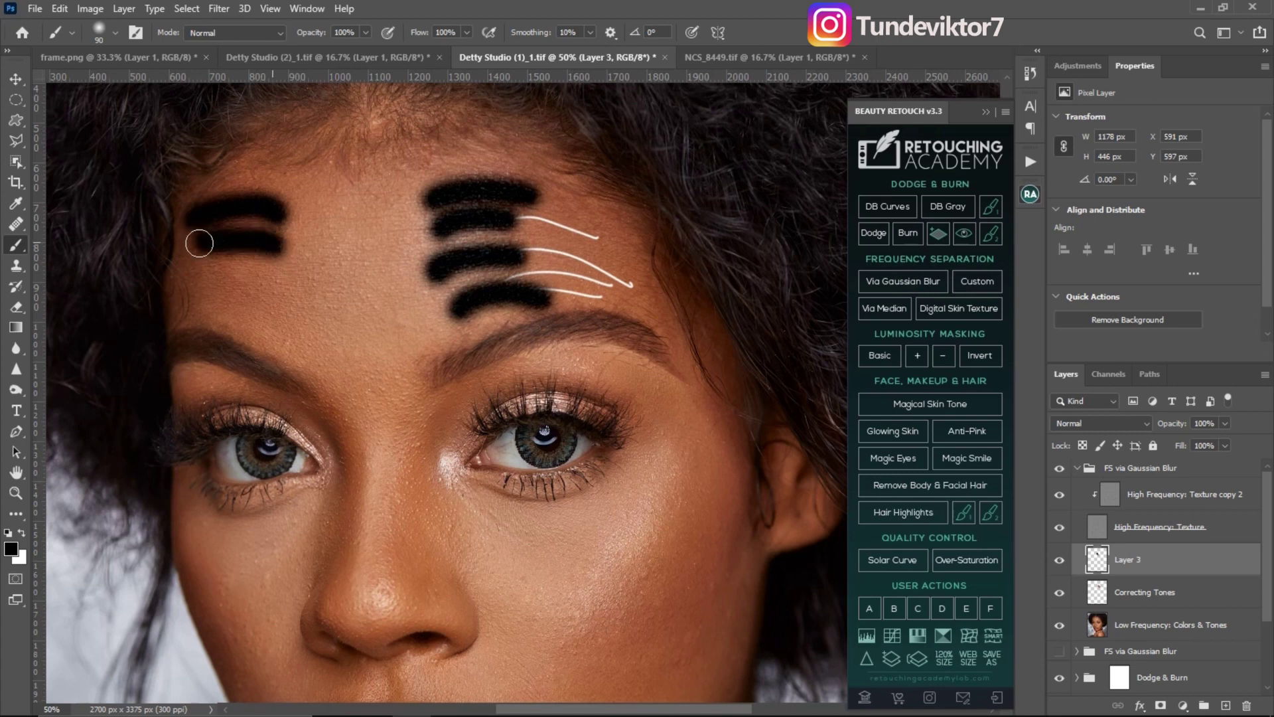
left_click_drag(278, 268, 191, 270)
left_click_drag(292, 323, 202, 307)
left_click_drag(278, 269, 356, 343)
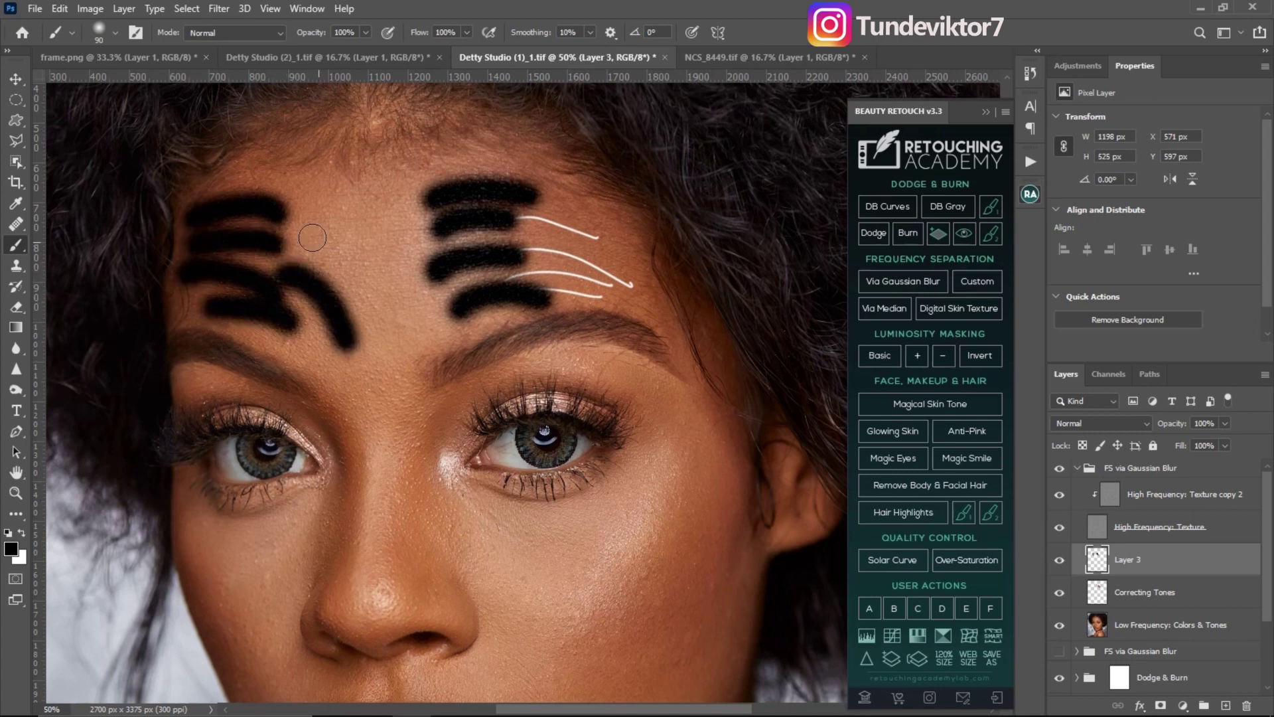
left_click_drag(282, 212, 347, 257)
left_click_drag(321, 199, 401, 198)
left_click_drag(402, 224, 332, 225)
mouse_move(405, 252)
left_mouse_down()
mouse_move(368, 277)
mouse_move(391, 288)
mouse_move(359, 319)
mouse_move(385, 292)
left_mouse_up()
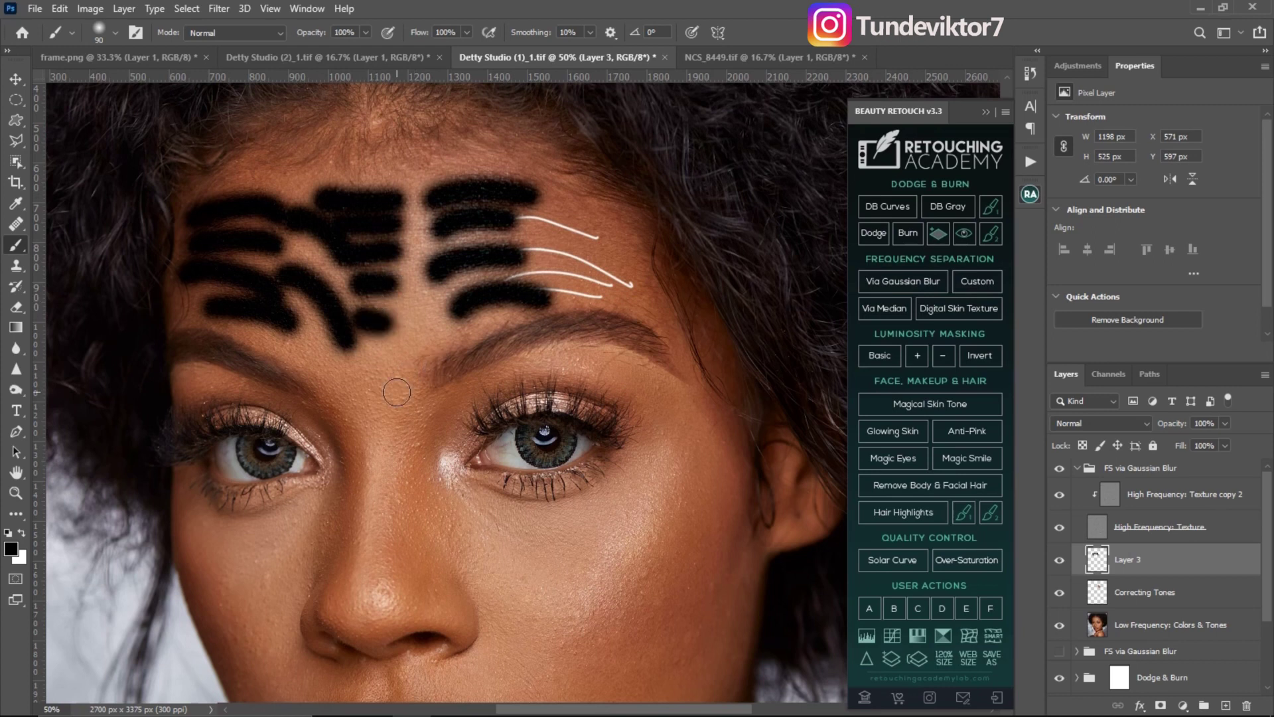
Step: Paint black strokes from the brow down along the nose bridge
left_click_drag(415, 368, 380, 438)
mouse_move(308, 352)
left_mouse_down()
mouse_move(384, 434)
mouse_move(398, 378)
mouse_move(332, 169)
mouse_move(290, 293)
left_mouse_up()
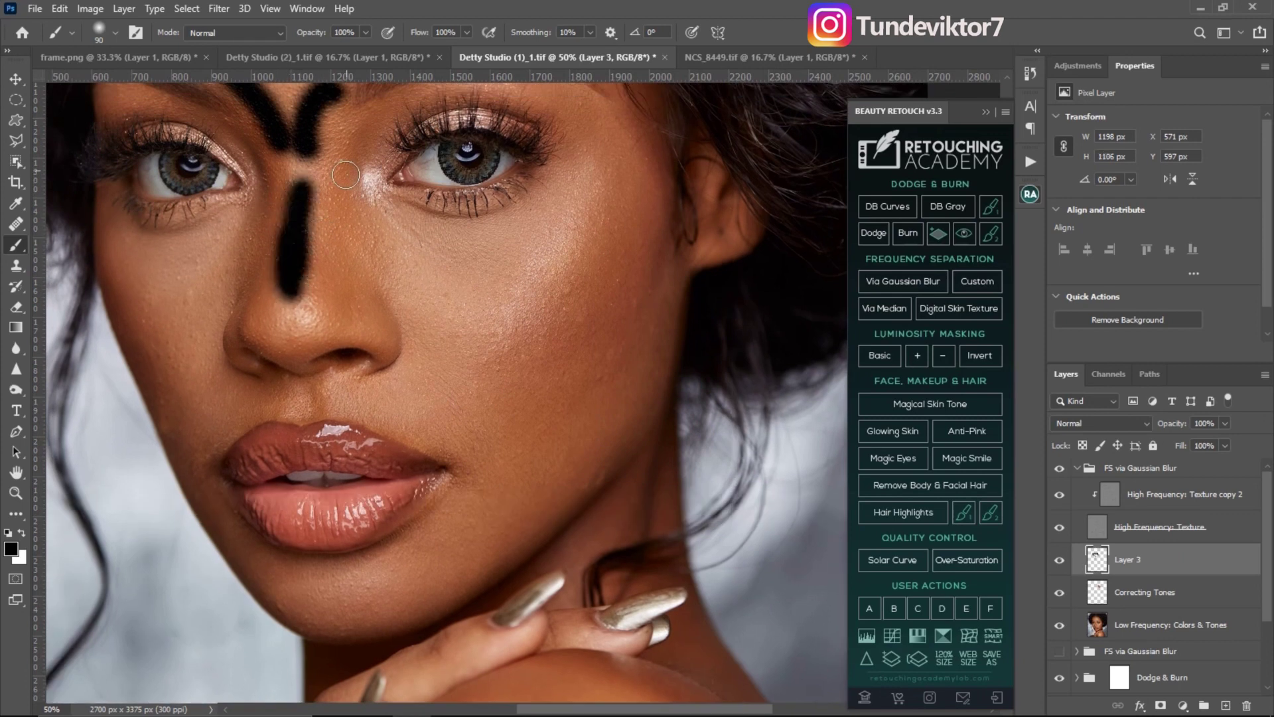
left_click(335, 190)
mouse_move(322, 229)
left_mouse_down()
mouse_move(347, 253)
mouse_move(355, 207)
mouse_move(335, 305)
mouse_move(406, 310)
mouse_move(373, 311)
mouse_move(401, 325)
left_mouse_up()
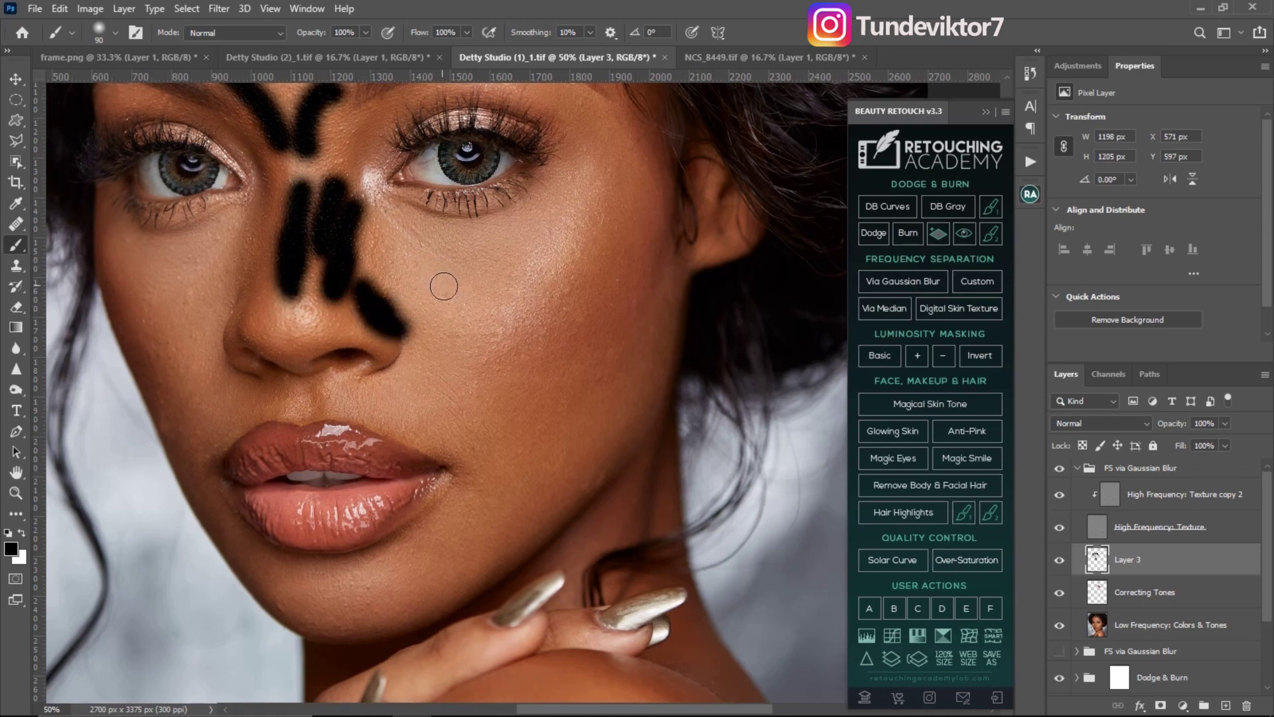
Step: Paint black strokes under the right eye and down the right cheek, resizing the brush
key("bracketright")
left_click_drag(383, 250, 472, 287)
mouse_move(430, 224)
left_mouse_down()
mouse_move(498, 242)
mouse_move(495, 259)
left_mouse_up()
left_click_drag(527, 219, 595, 150)
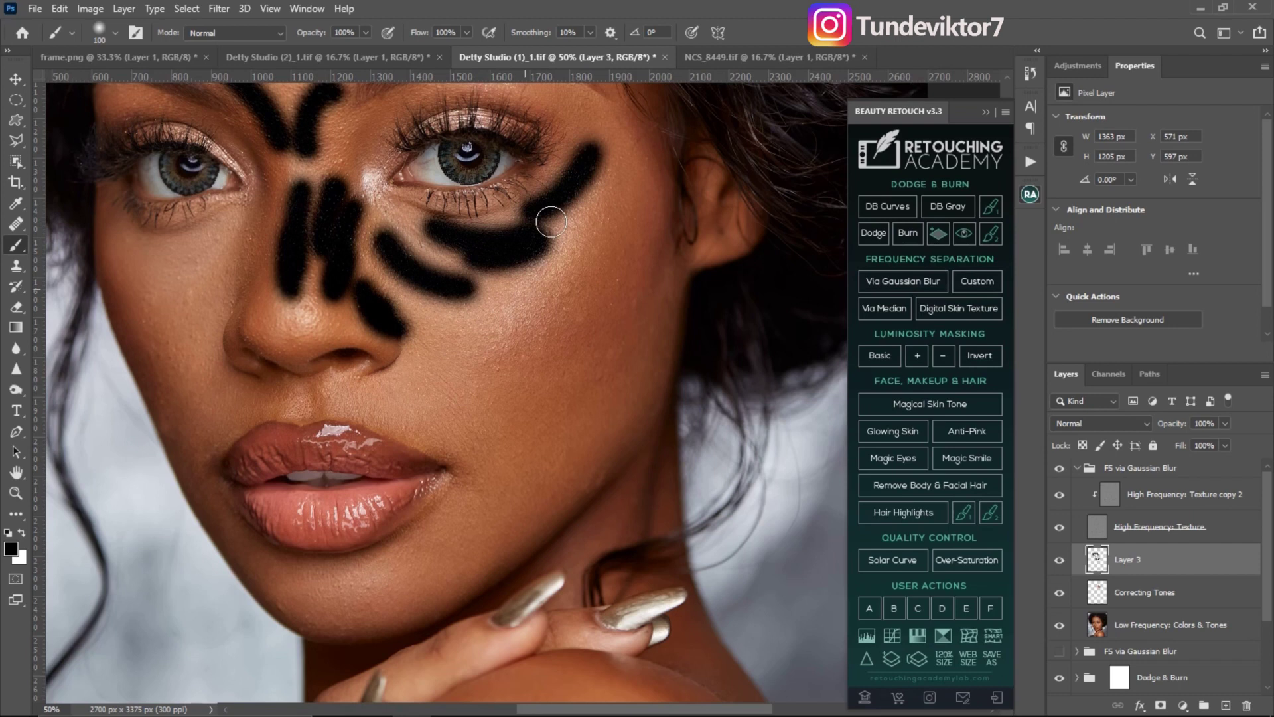
mouse_move(587, 216)
left_mouse_down()
mouse_move(558, 269)
mouse_move(519, 302)
mouse_move(438, 339)
mouse_move(498, 351)
left_mouse_up()
key("bracketleft")
key("bracketleft")
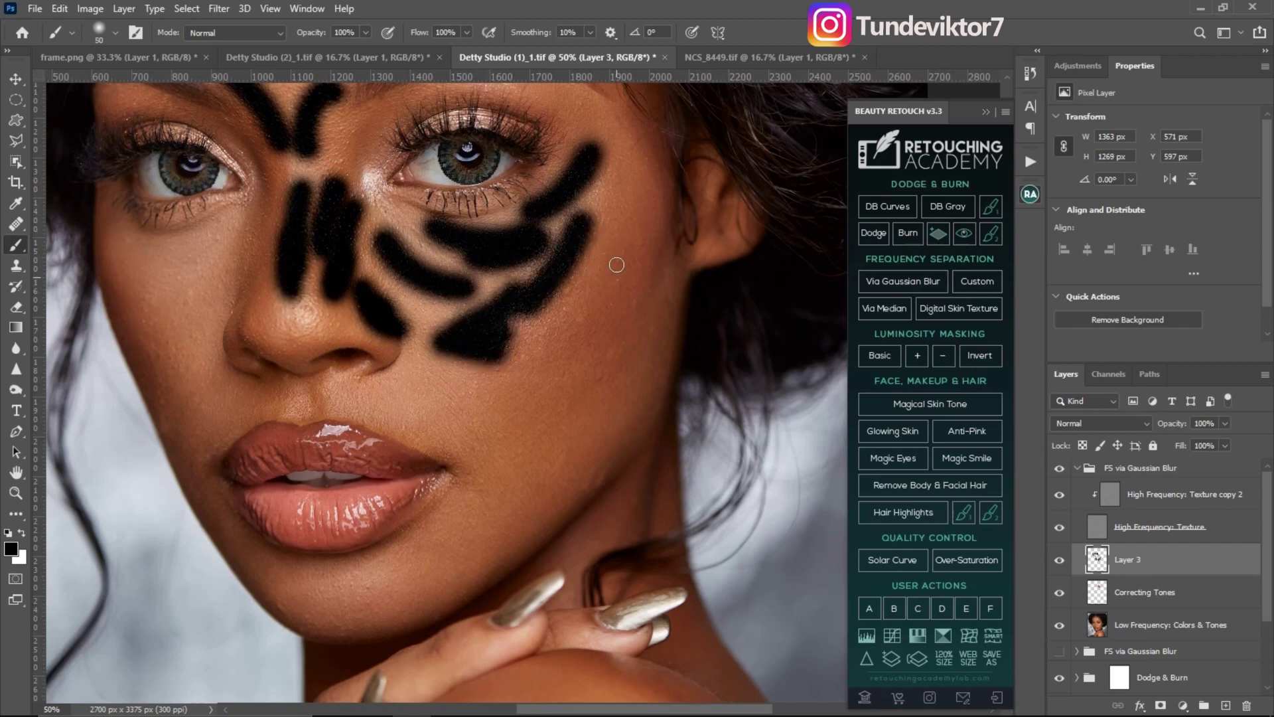
key("bracketright")
key("bracketright")
key("bracketright")
key("bracketright")
key("bracketright")
key("bracketright")
key("bracketright")
mouse_move(631, 238)
left_mouse_down()
mouse_move(583, 336)
mouse_move(505, 393)
mouse_move(498, 421)
mouse_move(531, 438)
left_mouse_up()
key("bracketleft")
key("bracketleft")
key("bracketleft")
key("bracketleft")
key("bracketleft")
mouse_move(620, 378)
left_mouse_down()
mouse_move(606, 424)
mouse_move(542, 485)
mouse_move(464, 489)
mouse_move(458, 524)
left_mouse_up()
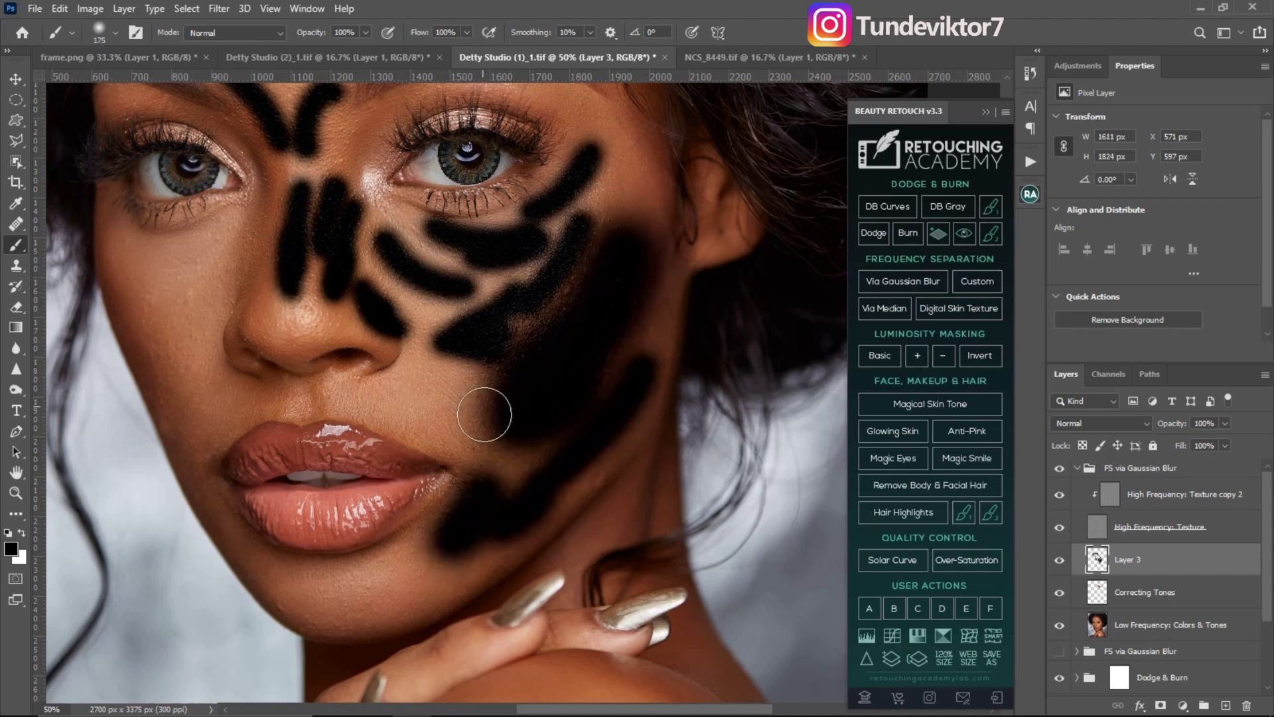
Step: Paint curved black strokes beside the mouth, down the left cheek and along the left jaw
key("bracketleft")
key("bracketleft")
key("bracketleft")
mouse_move(377, 391)
left_mouse_down()
mouse_move(424, 418)
mouse_move(457, 412)
mouse_move(444, 444)
left_mouse_up()
mouse_move(397, 362)
left_mouse_down()
mouse_move(457, 414)
mouse_move(473, 468)
left_mouse_up()
key("bracketleft")
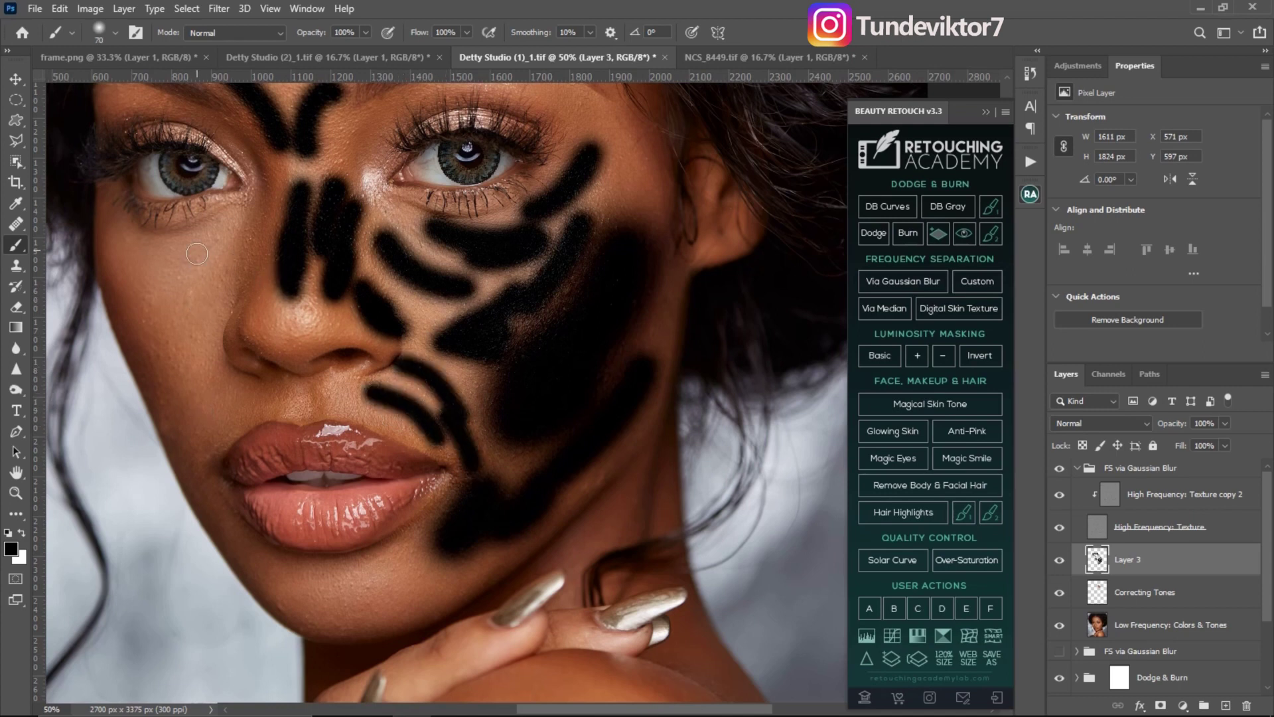
mouse_move(221, 225)
left_mouse_down()
mouse_move(134, 246)
mouse_move(133, 273)
mouse_move(113, 278)
left_mouse_up()
left_click_drag(226, 269, 125, 320)
mouse_move(222, 297)
left_mouse_down()
mouse_move(143, 362)
mouse_move(192, 404)
mouse_move(169, 415)
left_mouse_up()
mouse_move(112, 303)
left_mouse_down()
mouse_move(195, 461)
mouse_move(189, 499)
left_mouse_up()
Step: Mark the left lip corner, then zoom in close on the chin
left_click_drag(249, 408, 202, 448)
left_click(271, 405)
key("z")
left_click(359, 574)
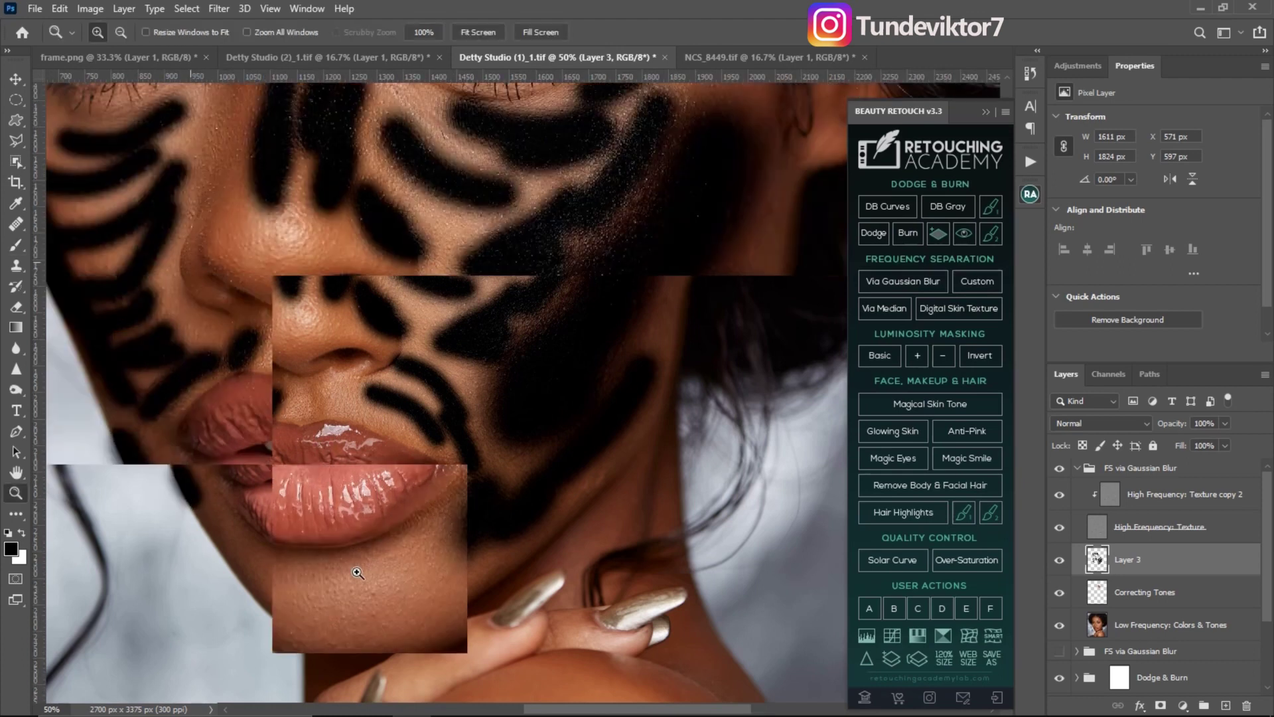
key("b")
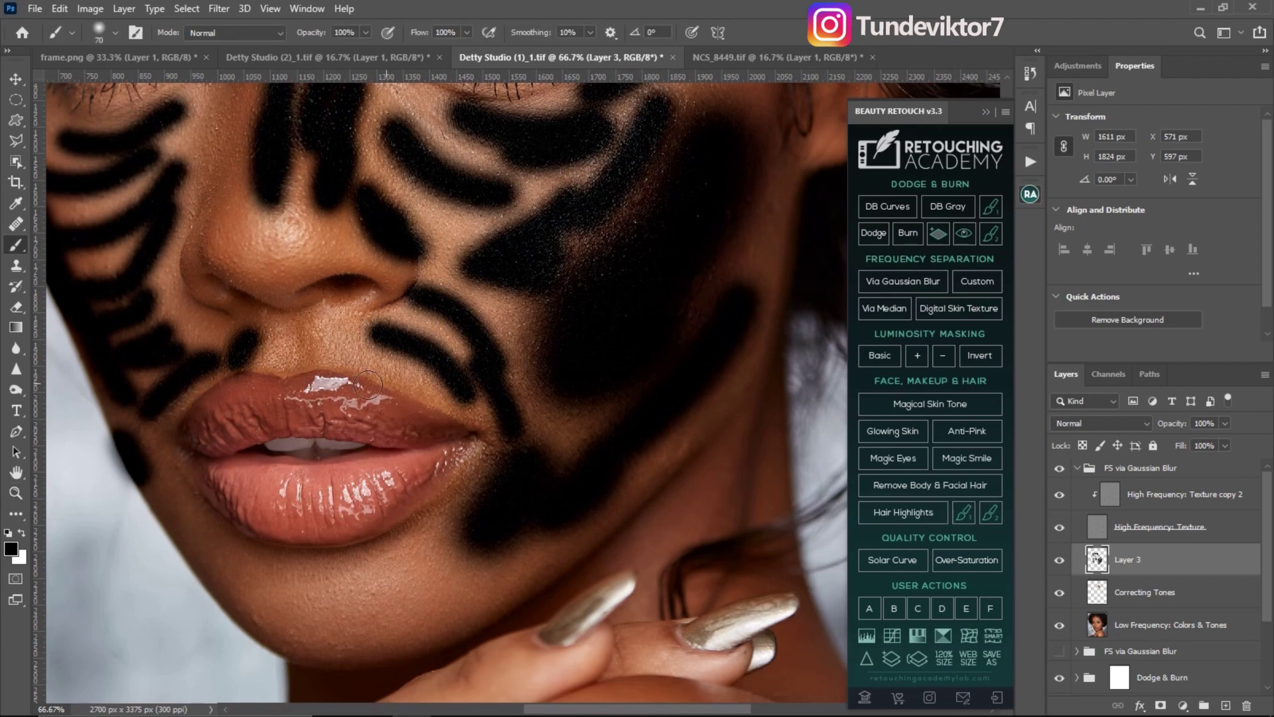
scroll(384, 285, "down", 5)
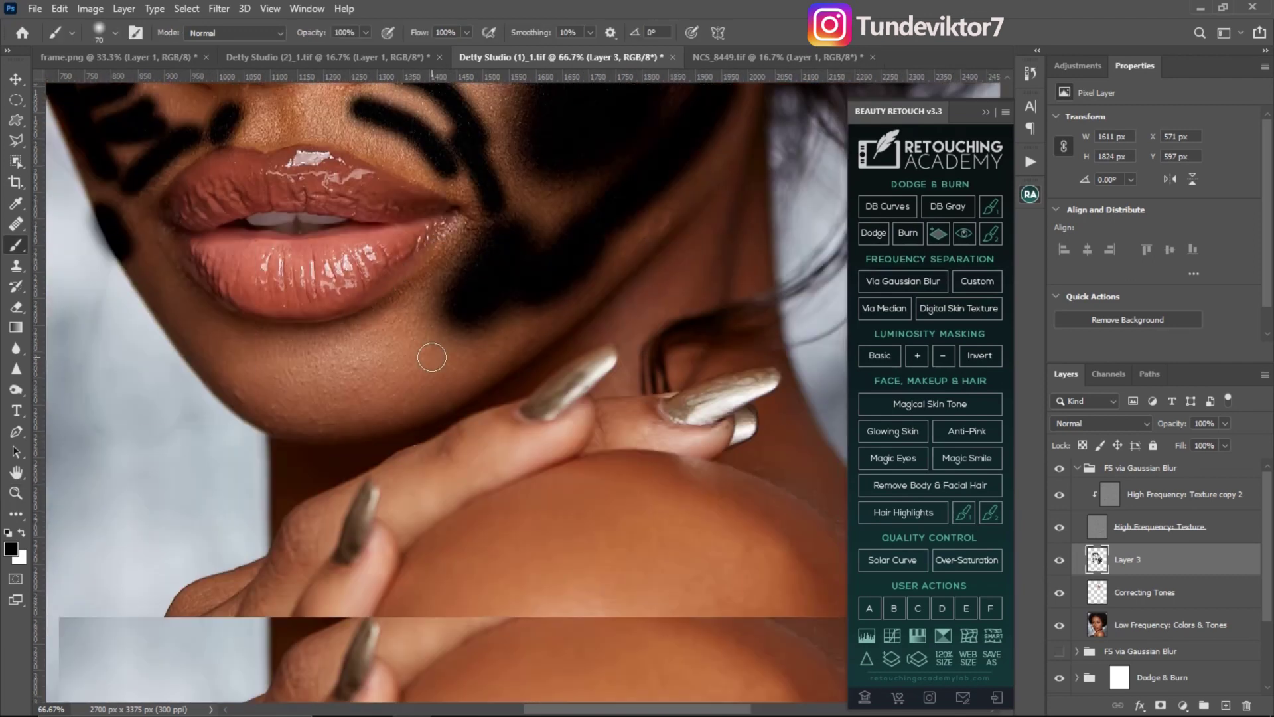
key("z")
left_click(336, 356)
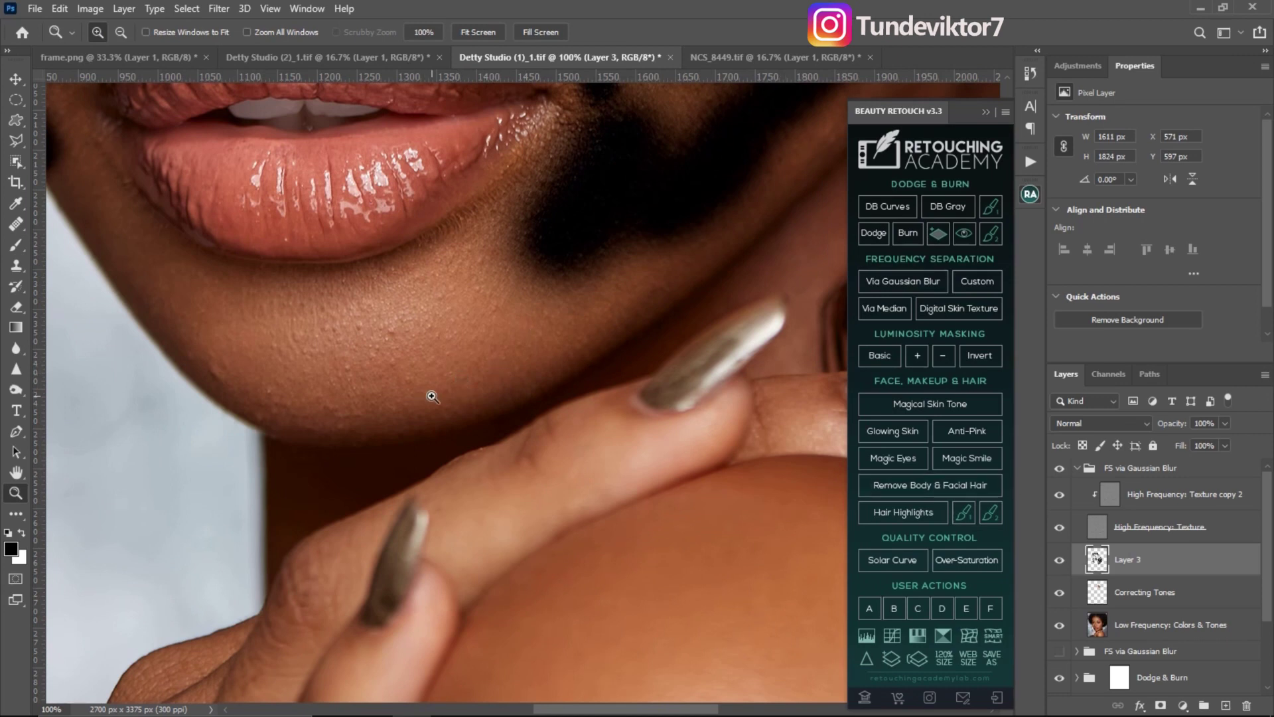
Step: Paint white guide curves across the chin and along the left jawline
key("x")
key("b")
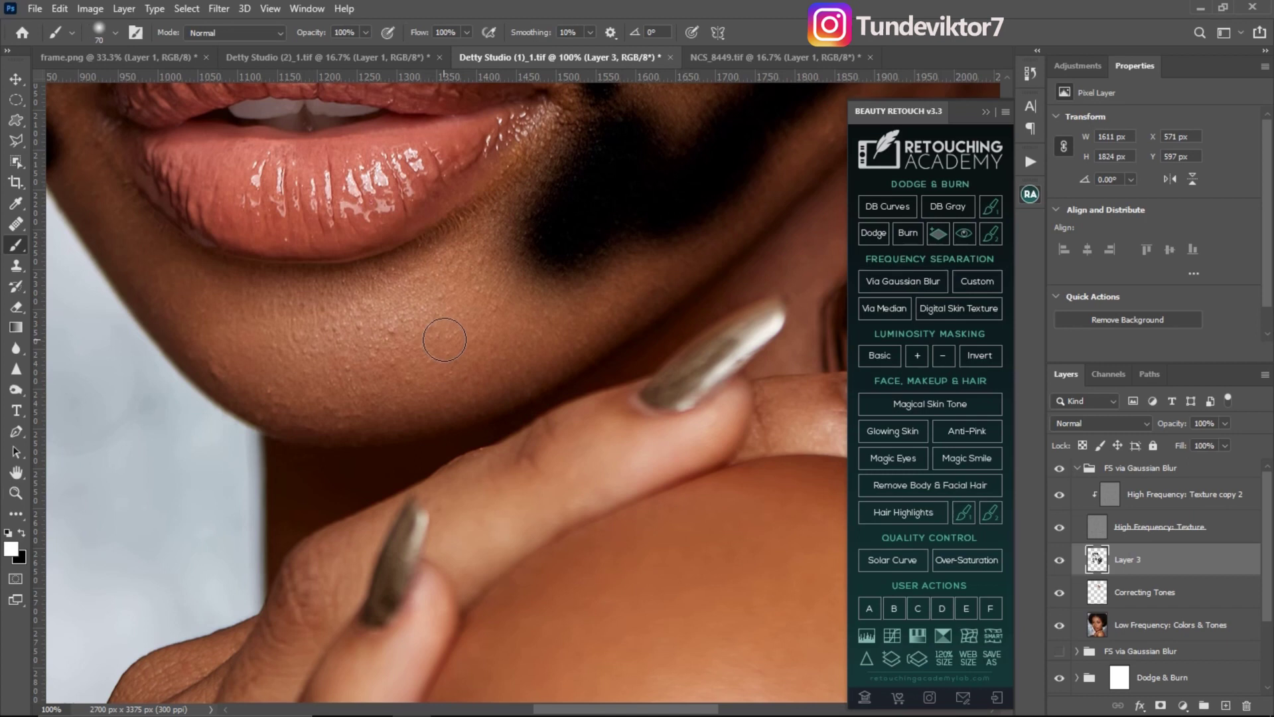
left_click_drag(430, 330, 505, 246)
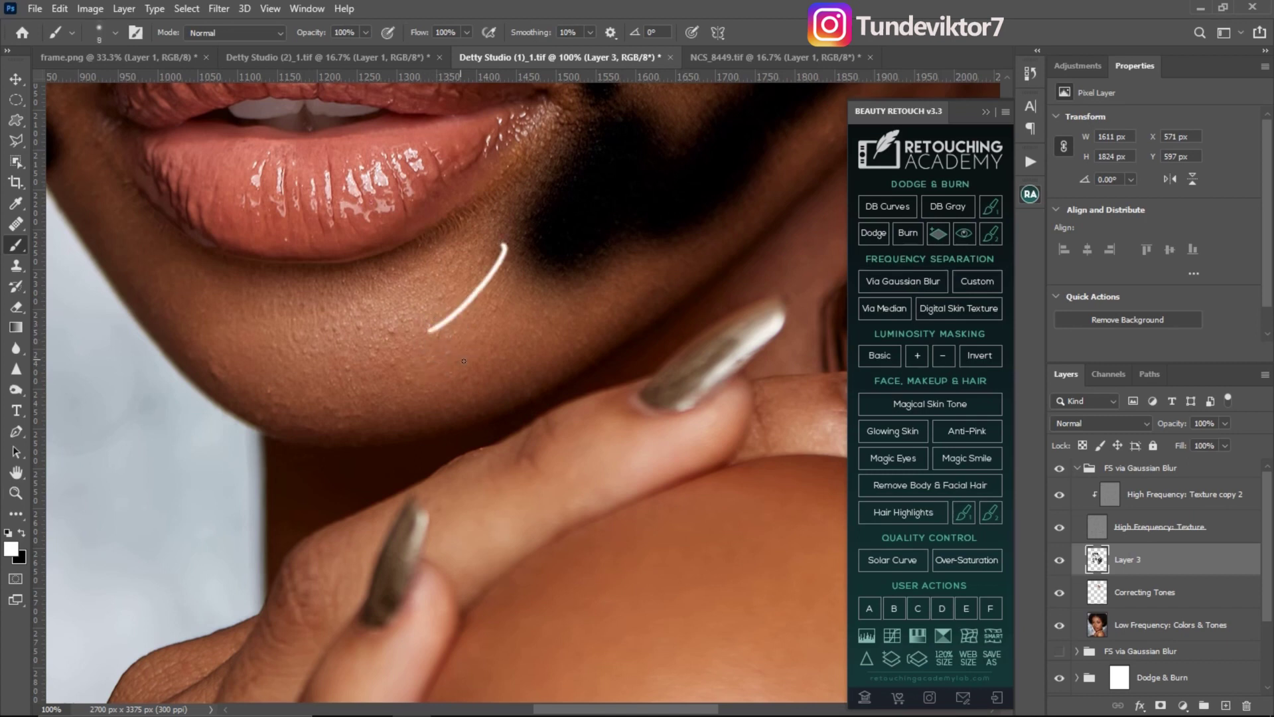
left_click_drag(460, 357, 519, 274)
left_click_drag(492, 373, 574, 282)
left_click_drag(406, 293, 479, 241)
left_click_drag(408, 351, 470, 303)
left_click_drag(320, 335, 333, 386)
left_click_drag(193, 319, 125, 203)
left_click_drag(106, 242, 103, 177)
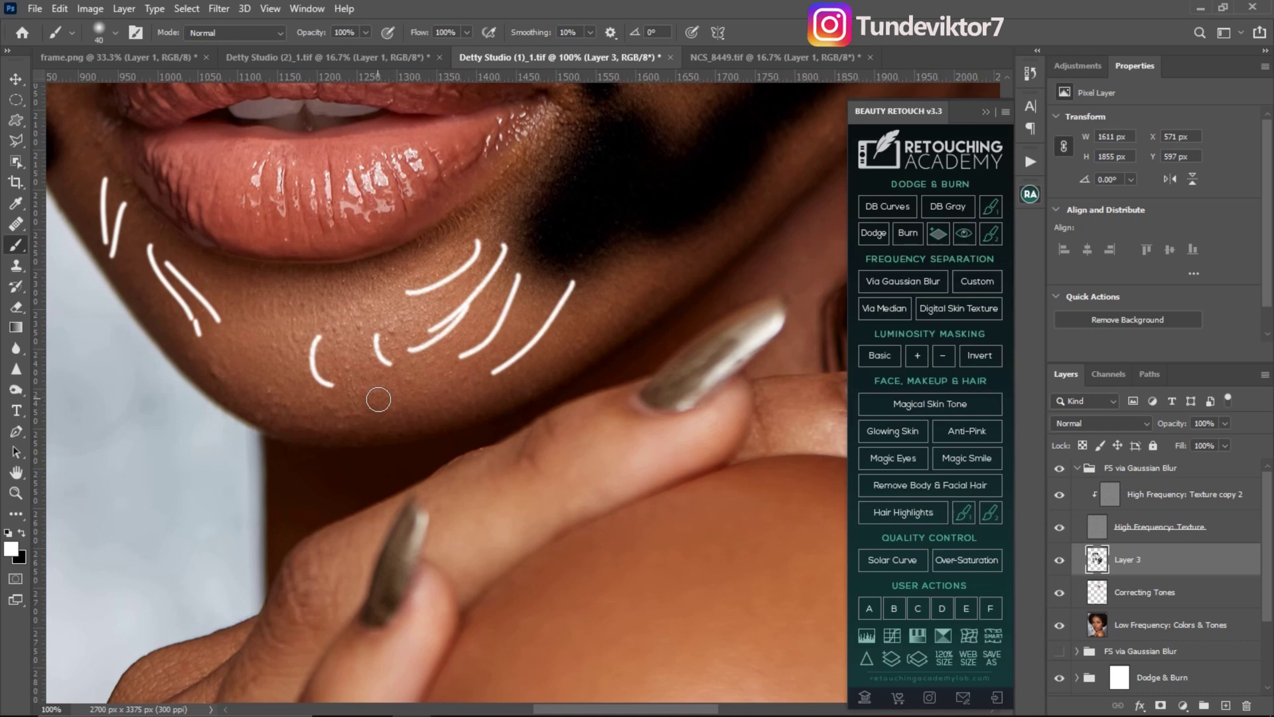
Step: Paint black diagonal strokes across the chin and over the left jaw guides
key("x")
mouse_move(345, 402)
left_mouse_down()
mouse_move(427, 364)
mouse_move(505, 292)
left_mouse_up()
left_click_drag(478, 378, 578, 273)
left_click_drag(419, 328, 521, 229)
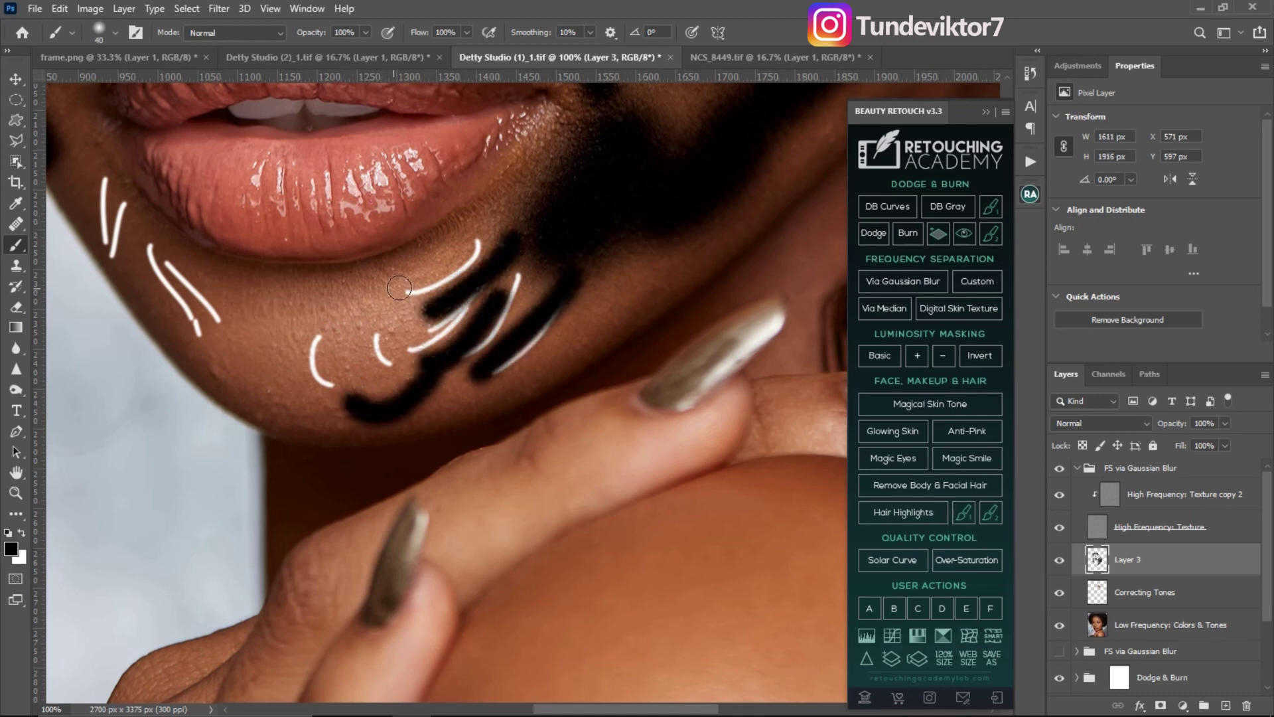
left_click_drag(382, 292, 458, 219)
left_click_drag(405, 335, 481, 288)
left_click_drag(249, 382, 321, 400)
mouse_move(252, 332)
left_mouse_down()
mouse_move(348, 292)
mouse_move(325, 335)
left_mouse_up()
left_click_drag(239, 276, 256, 362)
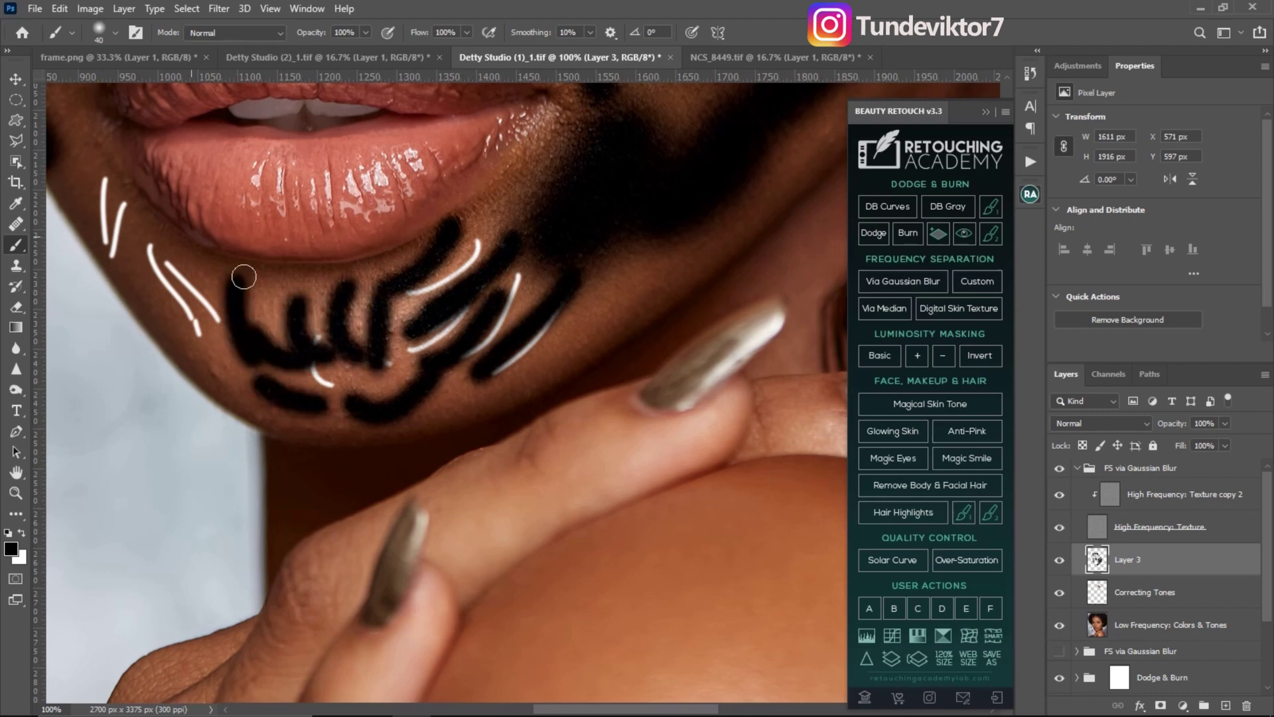
left_click_drag(70, 169, 93, 232)
mouse_move(116, 169)
left_mouse_down()
mouse_move(148, 293)
mouse_move(200, 345)
left_mouse_up()
mouse_move(152, 229)
left_mouse_down()
mouse_move(199, 322)
mouse_move(216, 329)
left_mouse_up()
Step: Zoom out until the whole marked-up portrait is visible
key("z")
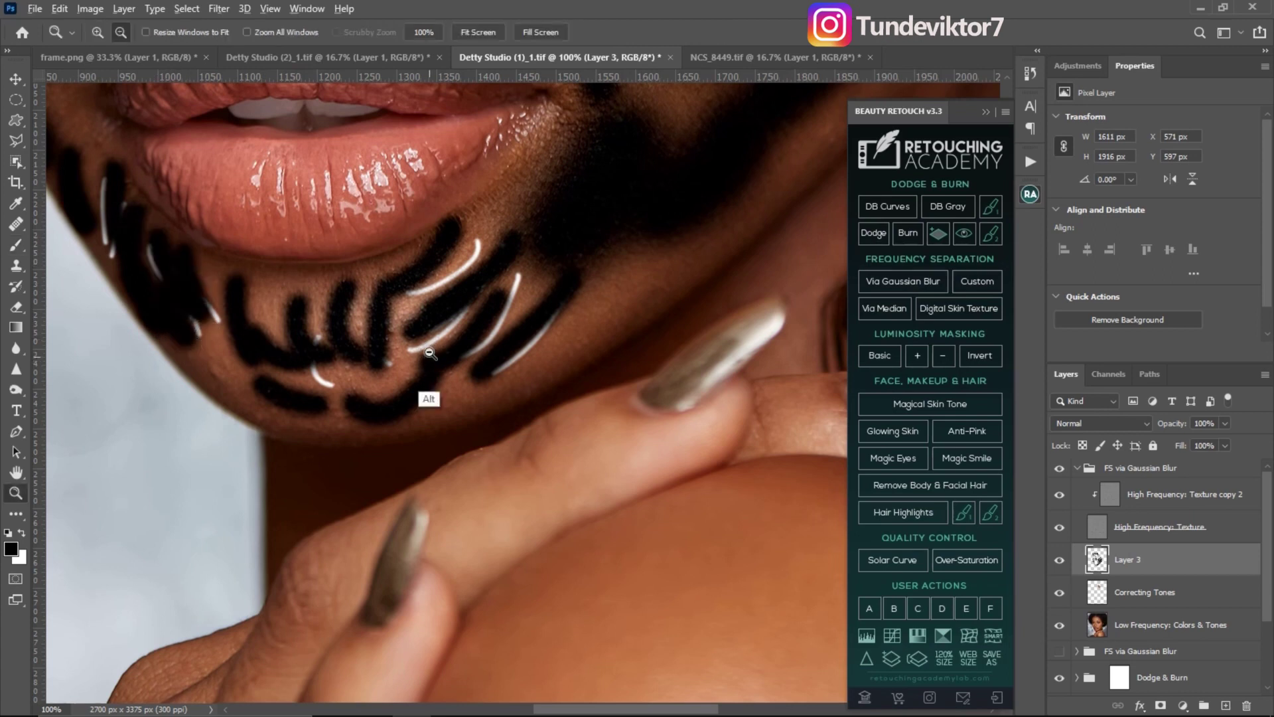
left_click(421, 378, "alt")
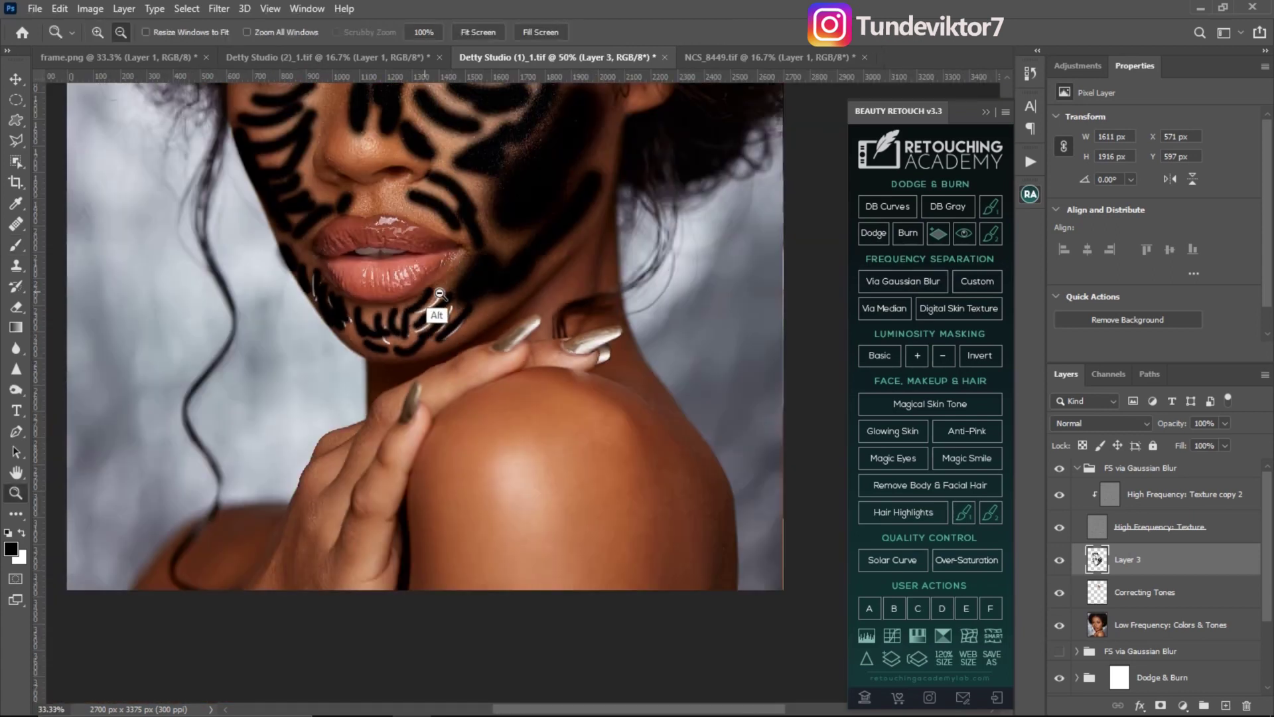
left_click(440, 289, "alt")
left_click(453, 285, "alt")
Step: Delete Layer 3, switch to the Mixer Brush Tool, and hide High Frequency: Texture
key("b")
key("z")
left_click(539, 296)
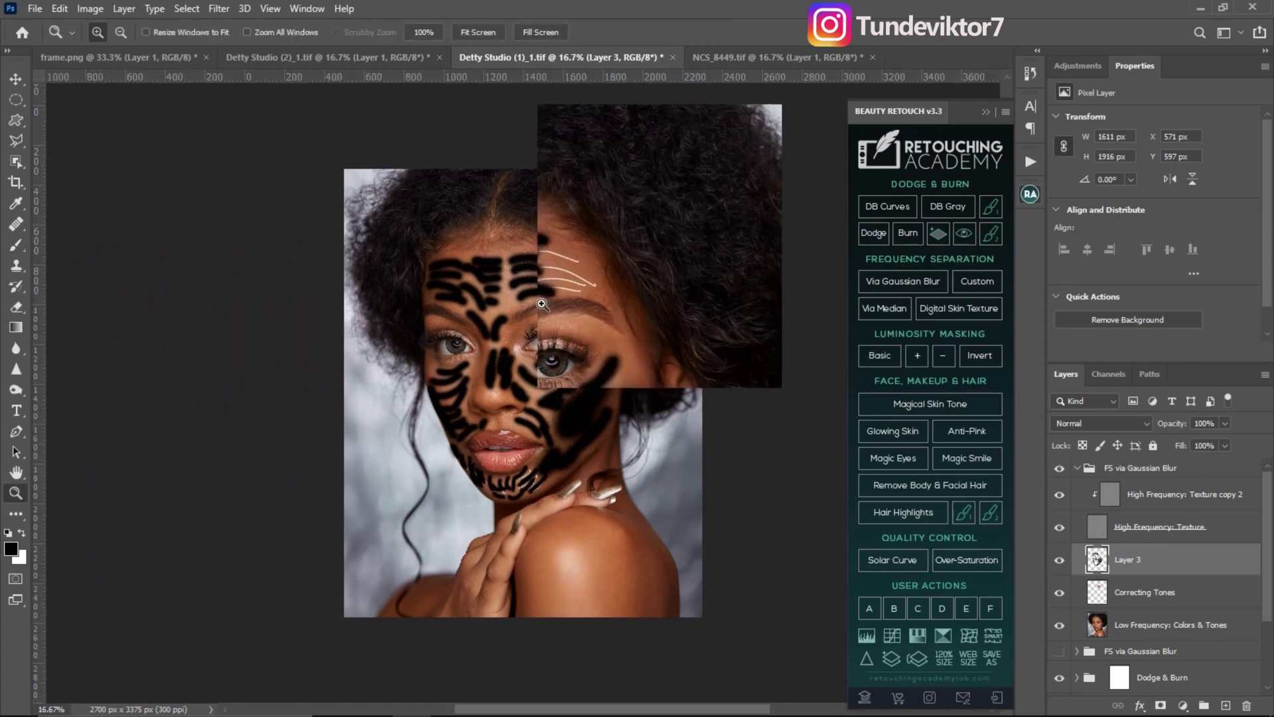
key("b")
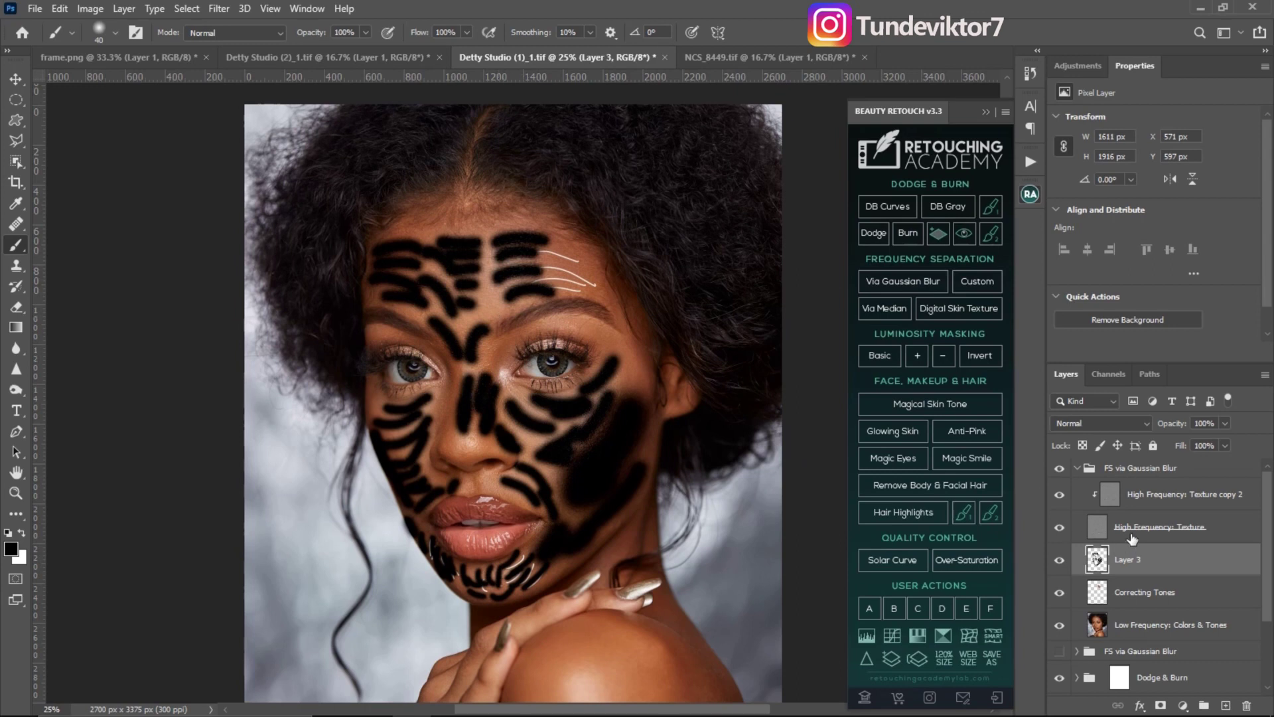
key("Delete")
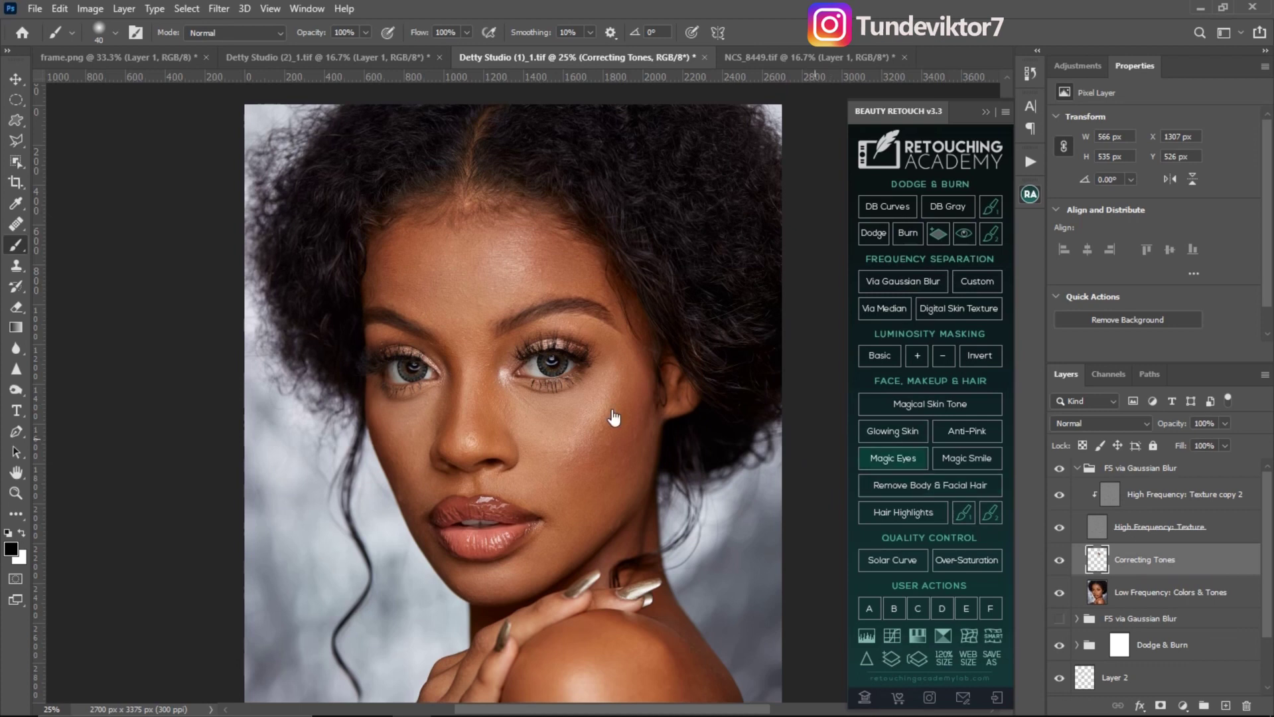
right_click(16, 246)
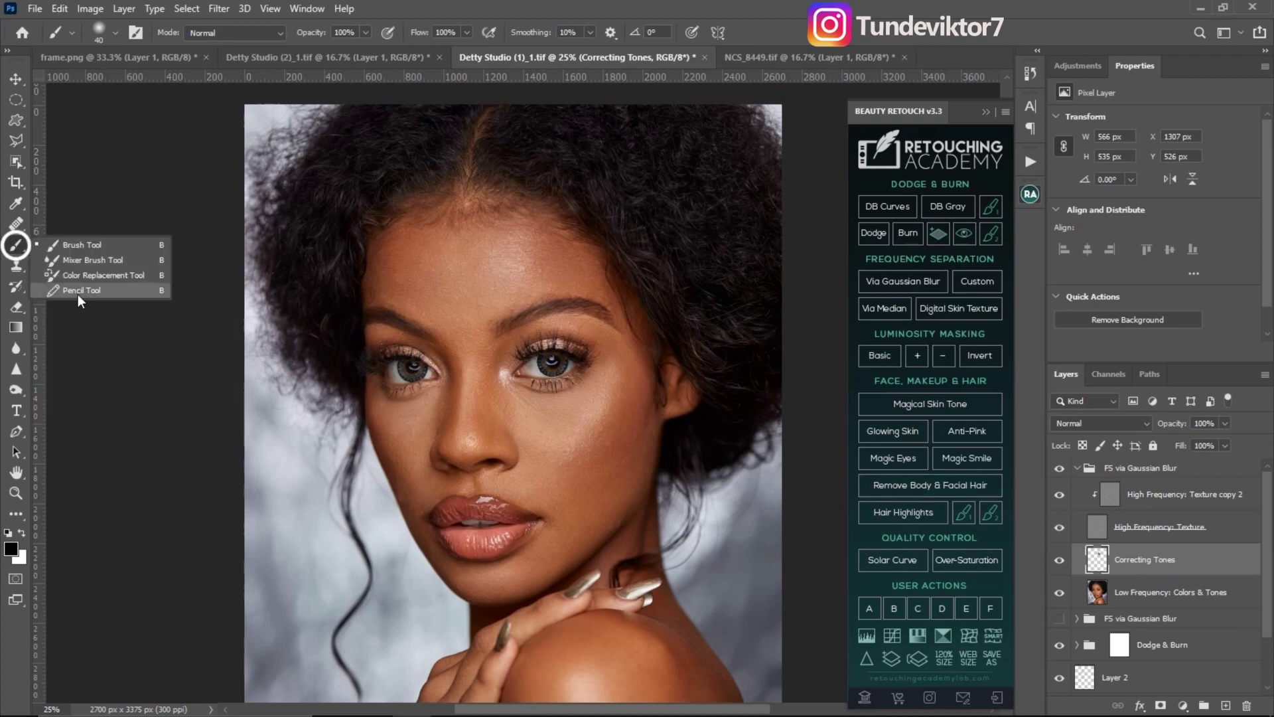
left_click(79, 291)
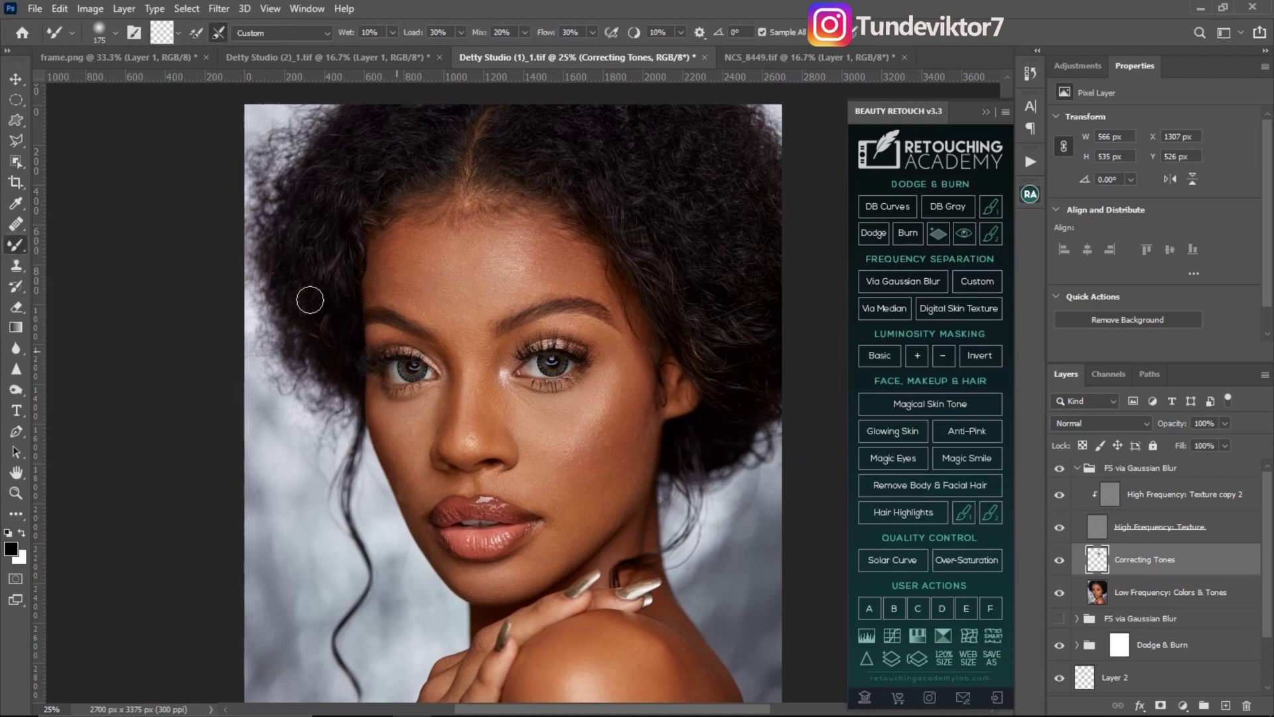
left_click(1060, 529)
Step: Blend skin tones over the forehead and temple down toward the eye, varying brush size
key("bracketright")
key("bracketright")
key("bracketright")
mouse_move(532, 257)
left_mouse_down()
mouse_move(549, 250)
mouse_move(551, 281)
mouse_move(516, 244)
left_mouse_up()
key("bracketleft")
key("bracketleft")
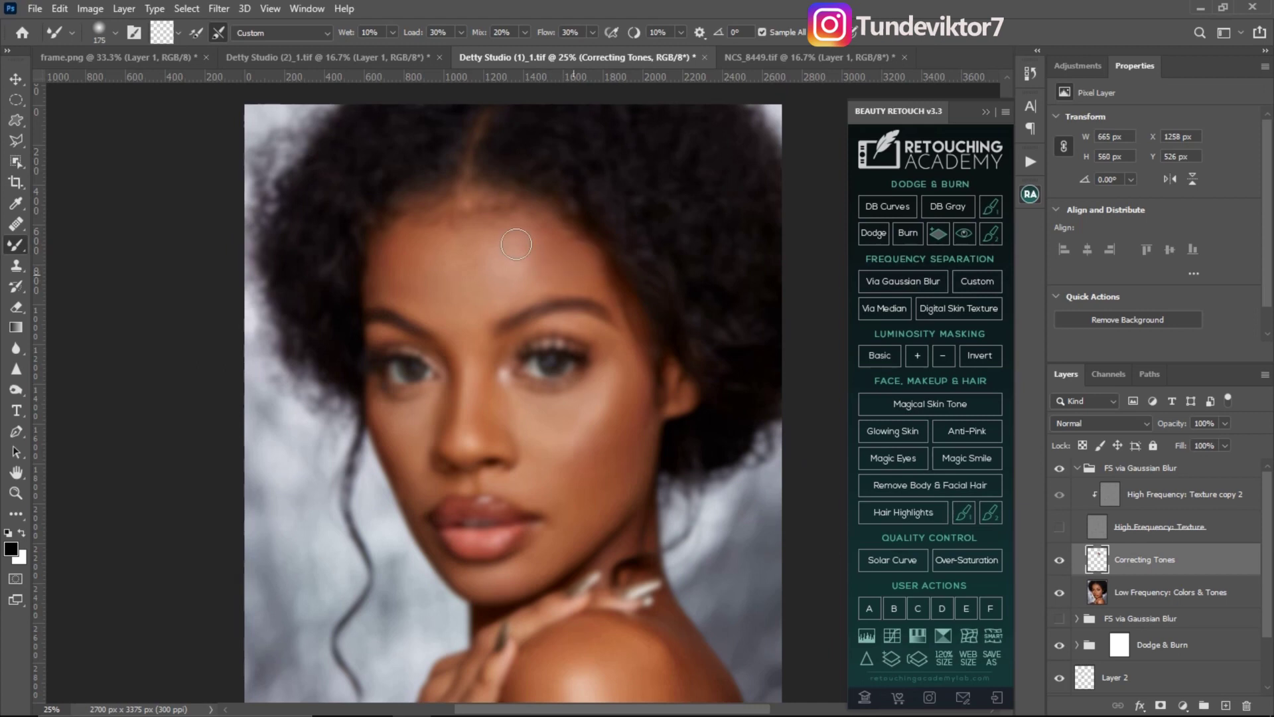
key("bracketright")
mouse_move(491, 302)
left_mouse_down()
mouse_move(392, 250)
mouse_move(392, 285)
mouse_move(433, 294)
mouse_move(470, 255)
mouse_move(465, 330)
mouse_move(510, 314)
left_mouse_up()
key("bracketleft")
key("bracketright")
key("bracketright")
key("bracketright")
left_click_drag(446, 255, 488, 339)
key("bracketright")
key("bracketright")
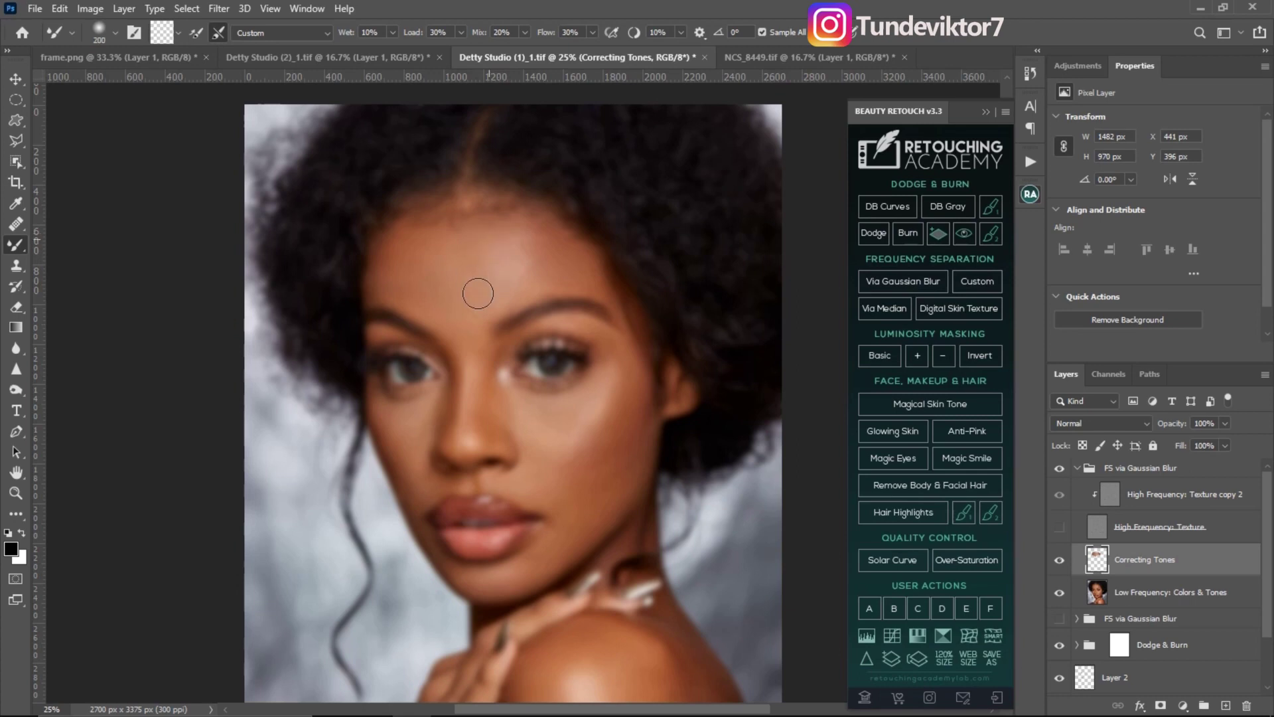
key("bracketleft")
key("bracketright")
key("bracketright")
key("bracketright")
key("bracketright")
mouse_move(509, 287)
left_mouse_down()
mouse_move(475, 253)
mouse_move(484, 226)
left_mouse_up()
Step: Zoom in on the face and blend tones down the nose
left_click(464, 398, "ctrl")
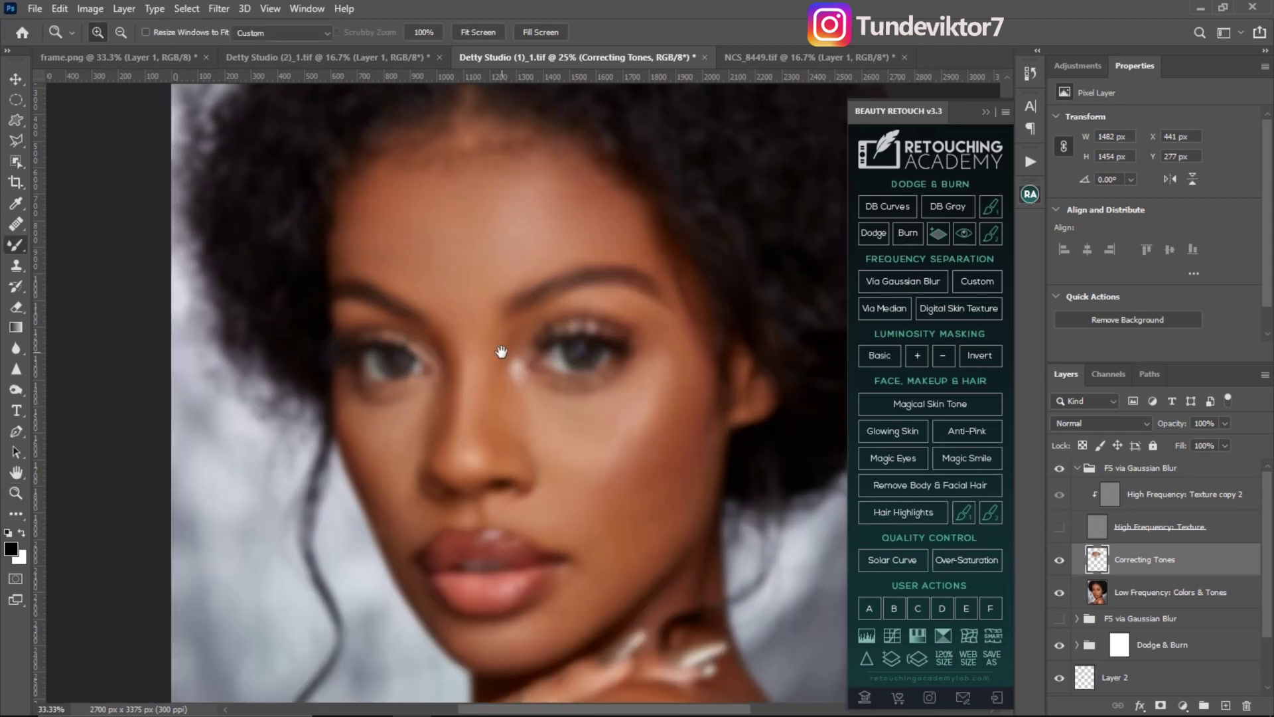
key("bracketleft")
key("bracketleft")
key("bracketleft")
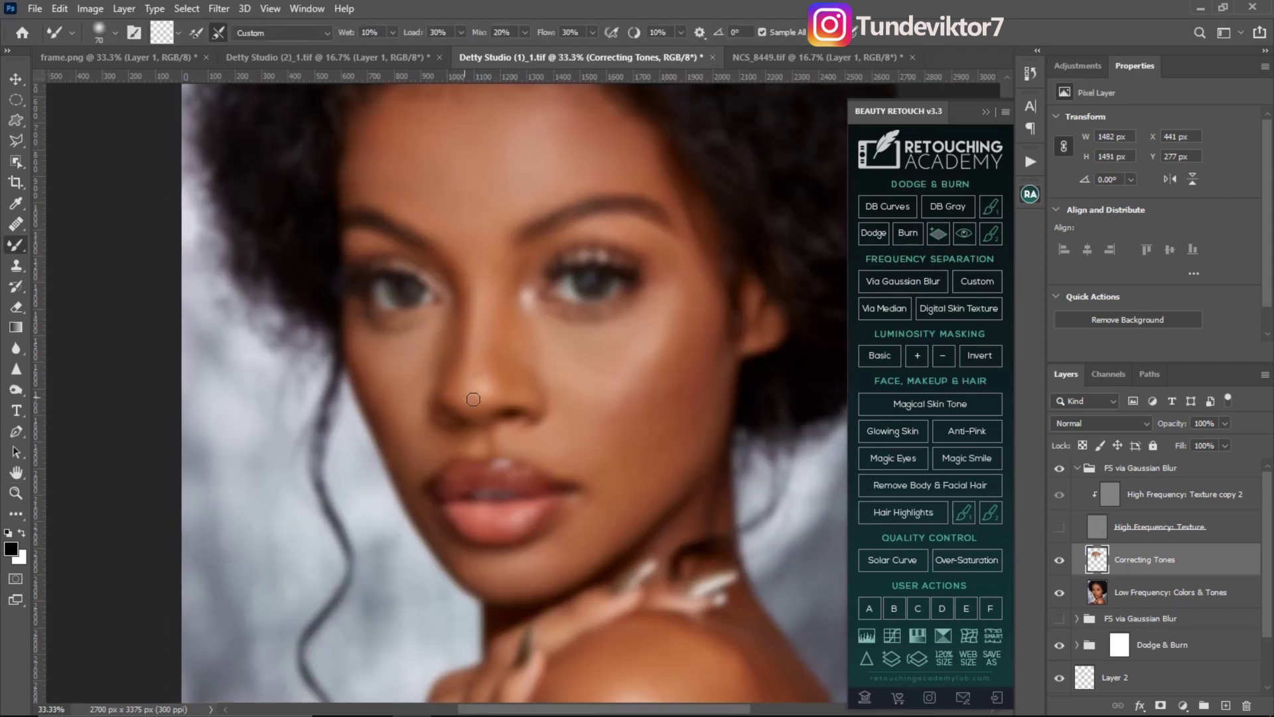
key("bracketright")
key("bracketright")
key("bracketright")
left_click_drag(454, 376, 464, 407)
key("bracketright")
key("bracketright")
key("bracketleft")
key("bracketleft")
key("bracketleft")
key("bracketright")
key("bracketright")
key("bracketright")
Step: Blend tones across the right and left cheeks, adjusting the brush size
key("bracketright")
key("bracketright")
mouse_move(675, 352)
left_mouse_down()
mouse_move(619, 424)
mouse_move(688, 351)
mouse_move(692, 319)
mouse_move(613, 427)
mouse_move(691, 378)
mouse_move(635, 422)
mouse_move(693, 302)
mouse_move(677, 363)
mouse_move(697, 322)
mouse_move(626, 421)
left_mouse_up()
key("bracketleft")
key("bracketleft")
key("bracketleft")
key("bracketleft")
key("bracketleft")
key("bracketright")
key("bracketright")
key("bracketright")
key("bracketright")
mouse_move(392, 353)
left_mouse_down()
mouse_move(421, 353)
mouse_move(430, 334)
mouse_move(407, 387)
left_mouse_up()
key("bracketleft")
key("bracketleft")
key("bracketleft")
key("bracketleft")
key("bracketright")
key("bracketright")
key("bracketright")
key("bracketleft")
key("bracketleft")
key("bracketright")
key("bracketright")
key("bracketright")
key("bracketright")
key("bracketright")
key("bracketright")
key("bracketright")
key("bracketright")
key("bracketleft")
key("bracketleft")
key("bracketleft")
key("bracketleft")
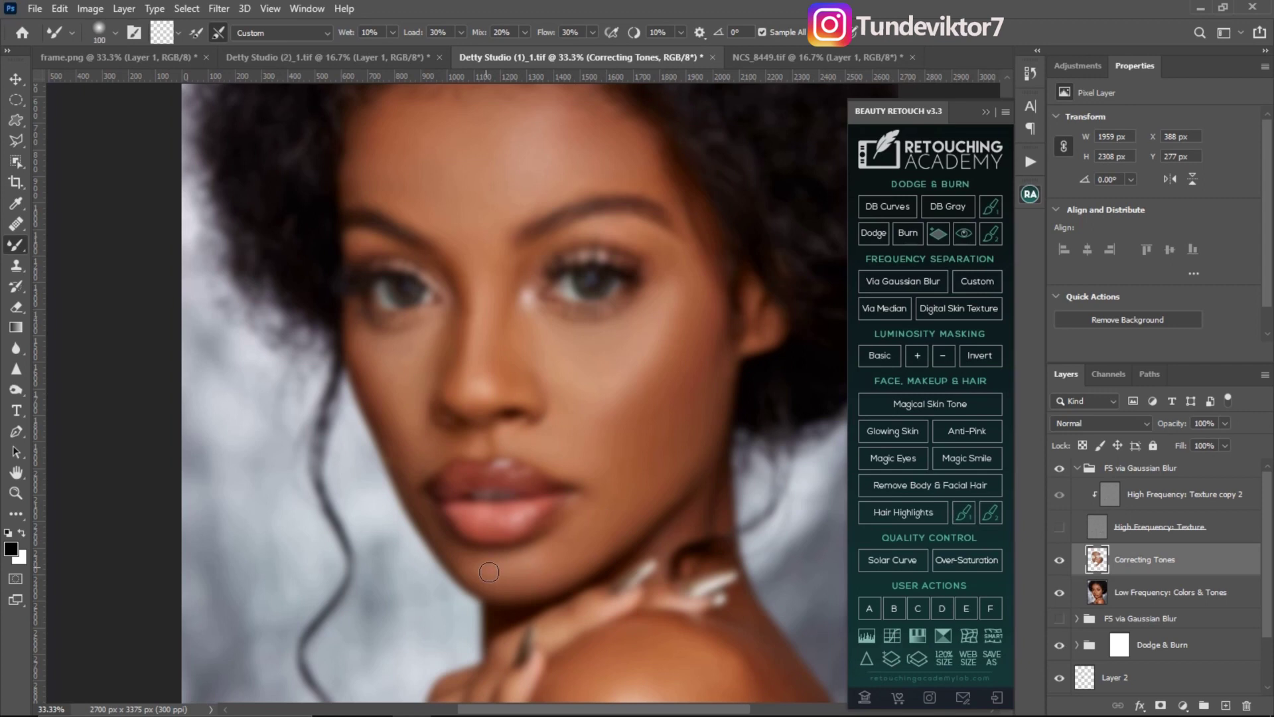
key("bracketleft")
key("bracketleft")
Step: Resize the Mixer Brush to 300, 250, 150 and 100 for blending forehead and between the eyes
left_click(1059, 494)
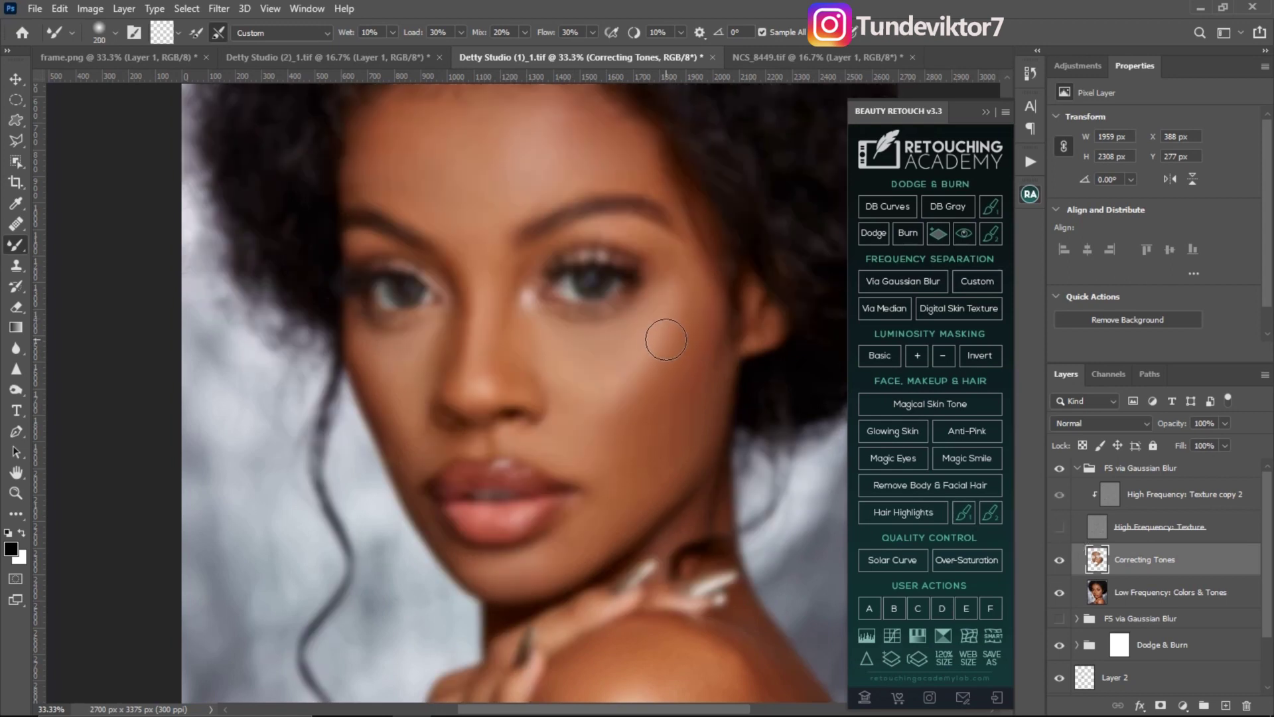
key("bracketleft")
key("bracketleft")
key("bracketleft")
key("bracketright")
key("bracketright")
key("bracketright")
key("bracketright")
key("bracketleft")
key("bracketleft")
key("bracketleft")
key("bracketleft")
key("bracketleft")
key("bracketleft")
key("bracketright")
key("bracketleft")
key("bracketleft")
Step: Show the High Frequency: Texture layer and the FS via Gaussian Blur group again
left_click(1060, 527)
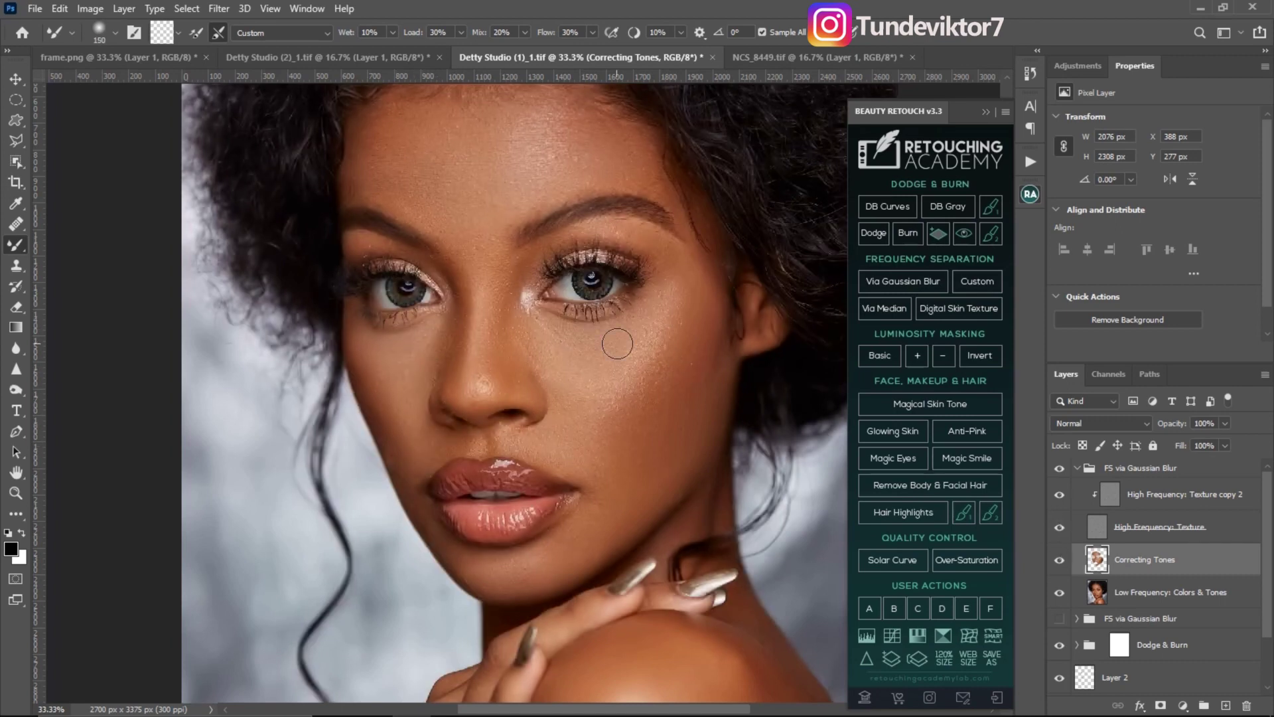
left_click_drag(615, 336, 592, 321)
left_click_drag(608, 394, 614, 456)
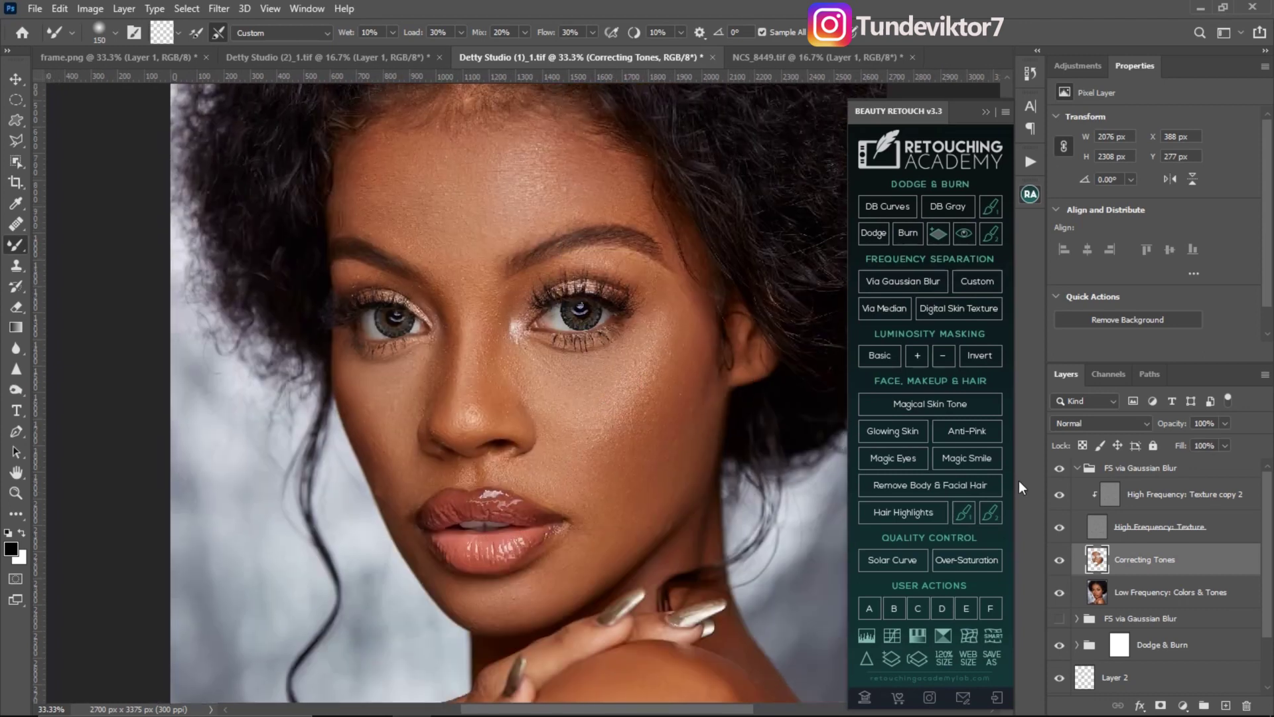
left_click(1060, 469)
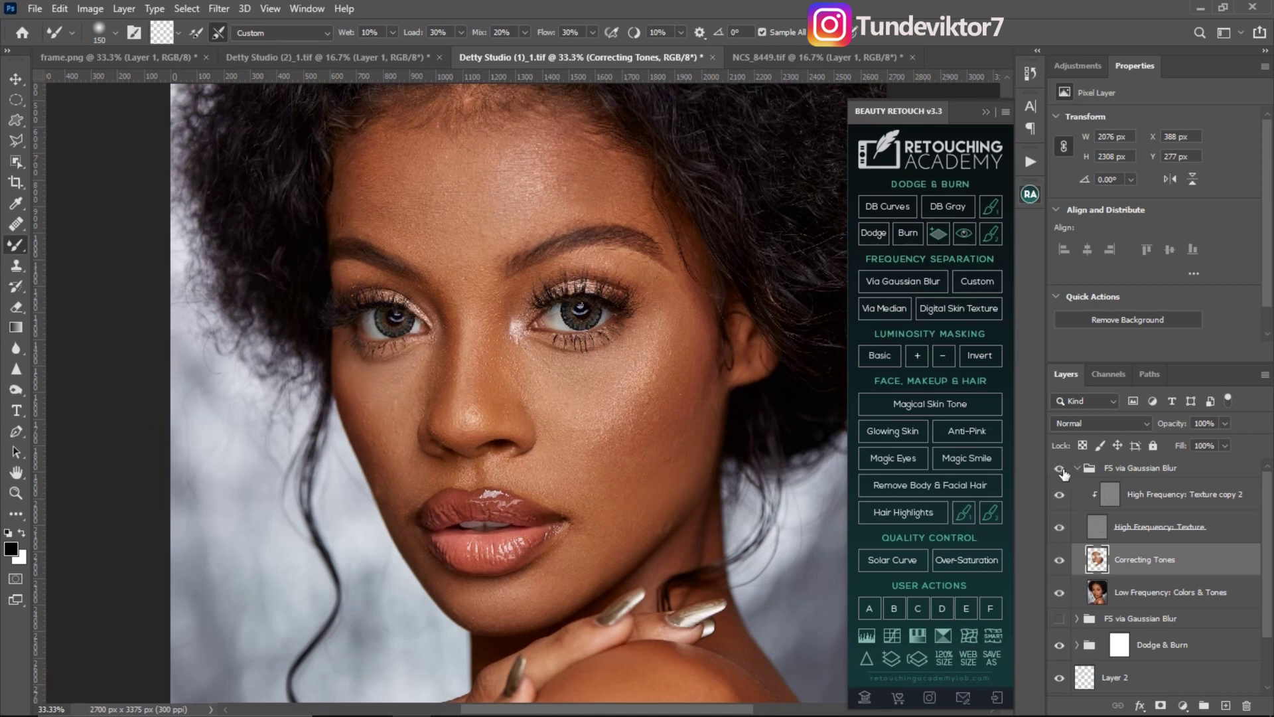
Step: Collapse the top FS via Gaussian Blur group and toggle both FS groups on and off to compare
left_click(1079, 471)
left_click(1077, 471)
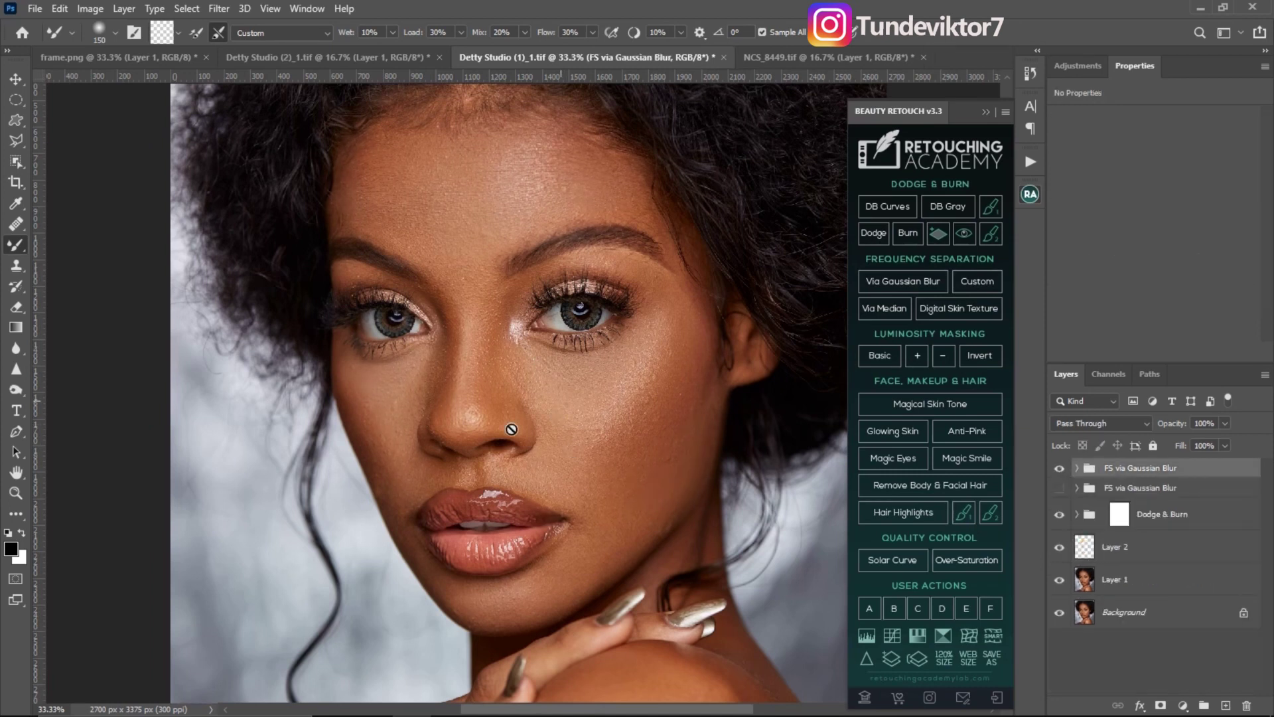
mouse_move(522, 384)
left_mouse_down()
mouse_move(531, 442)
mouse_move(537, 399)
left_mouse_up()
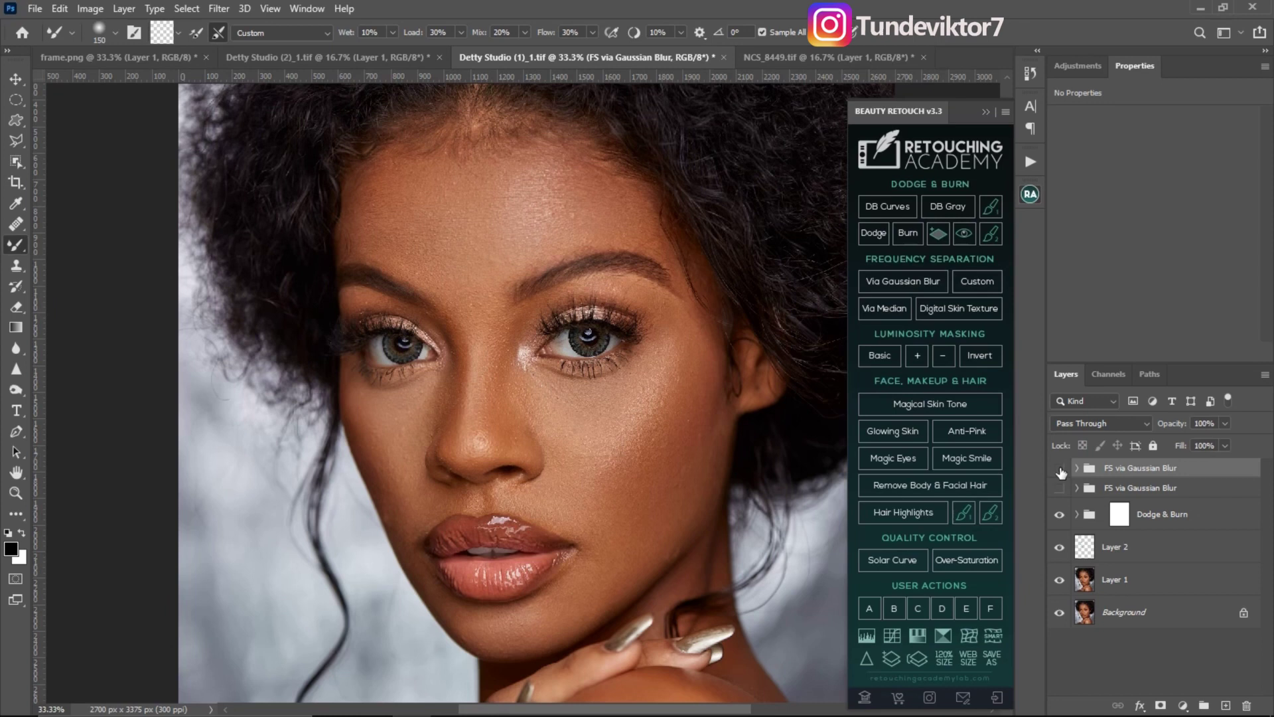
left_click(1060, 468)
left_click(1060, 470)
left_click(1059, 490)
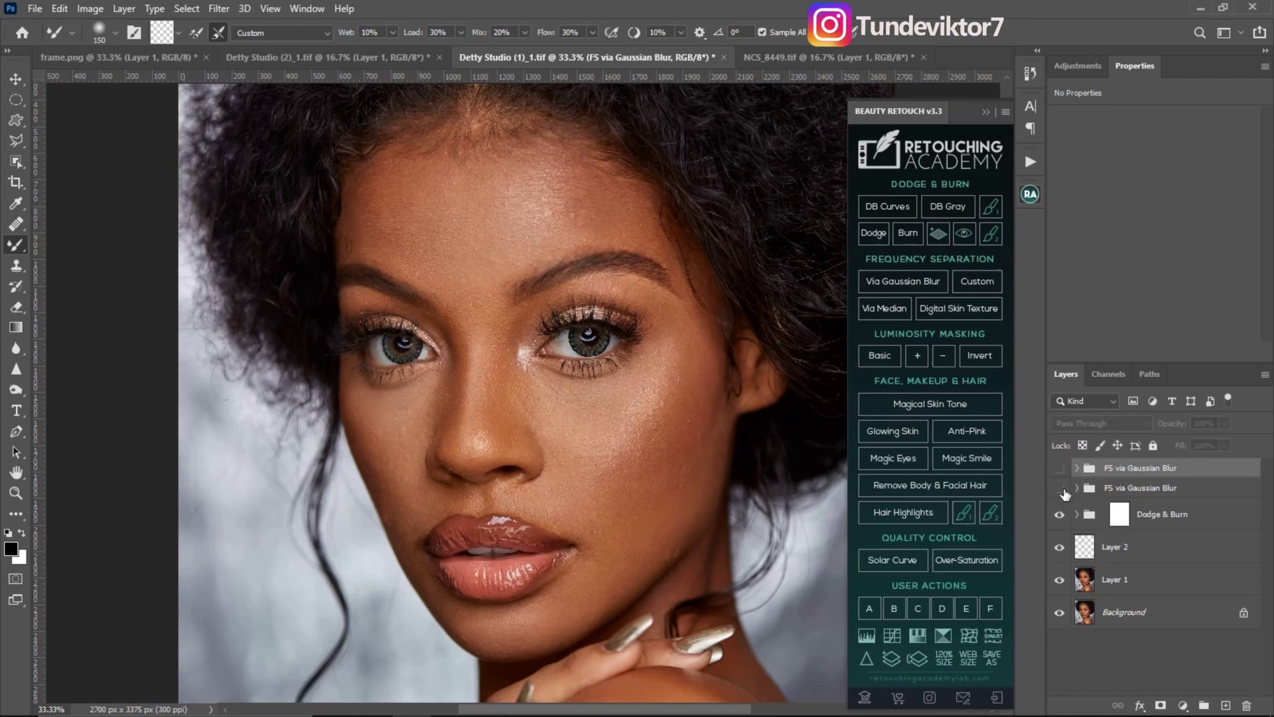
left_click(1060, 489)
left_click(1060, 489)
left_click(1060, 468)
Step: Zoom in and out on the cheek, expand the top FS group and select Correcting Tones
key("z")
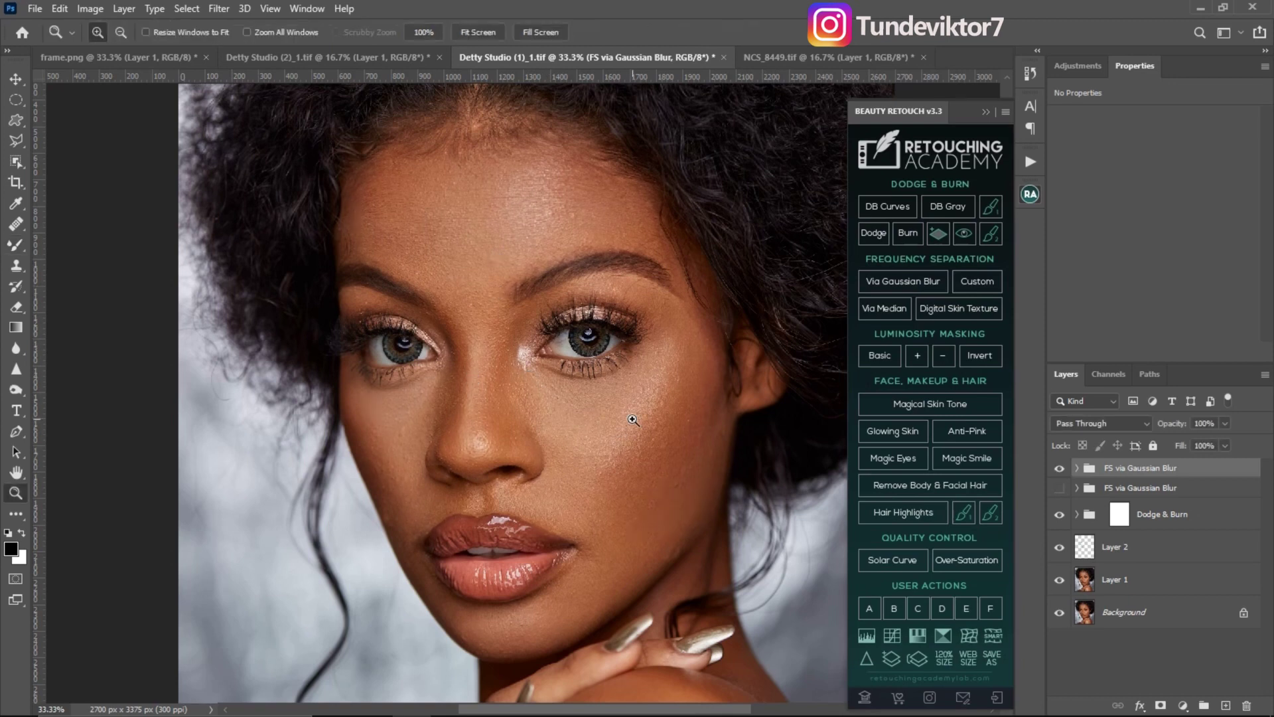
left_click(639, 436)
left_click(639, 436, "alt")
key("b")
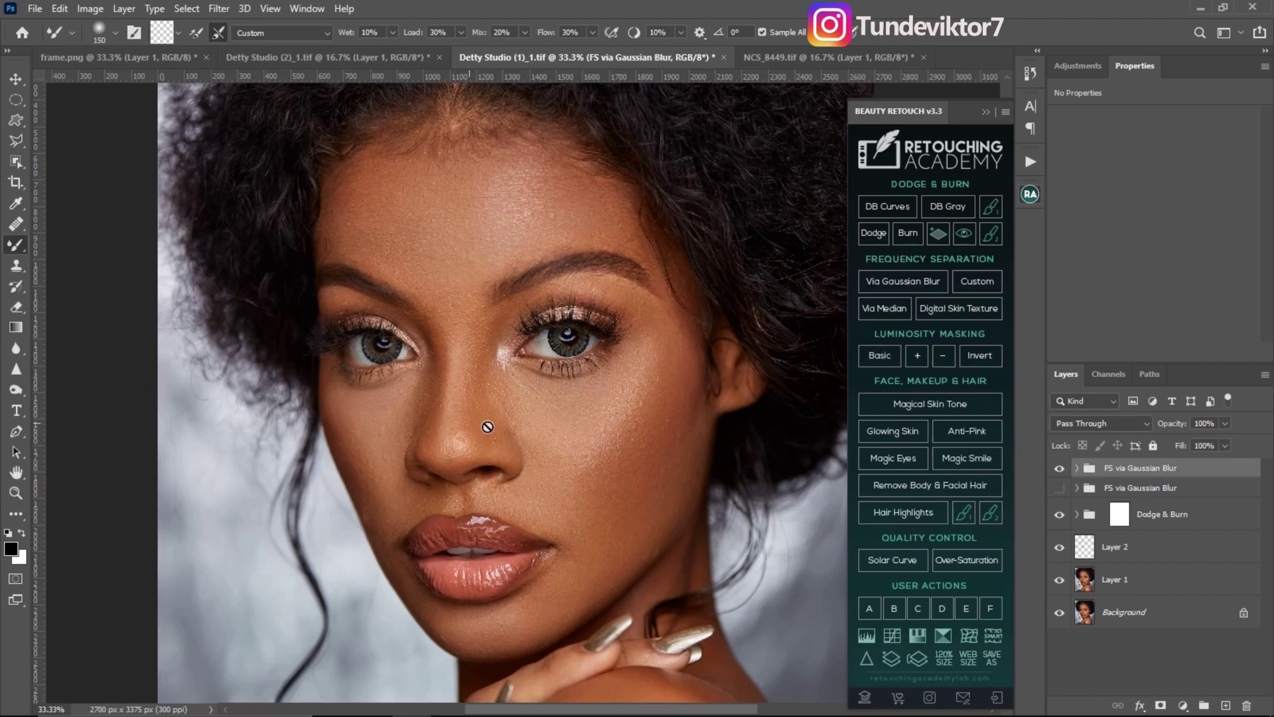
left_click(1077, 468)
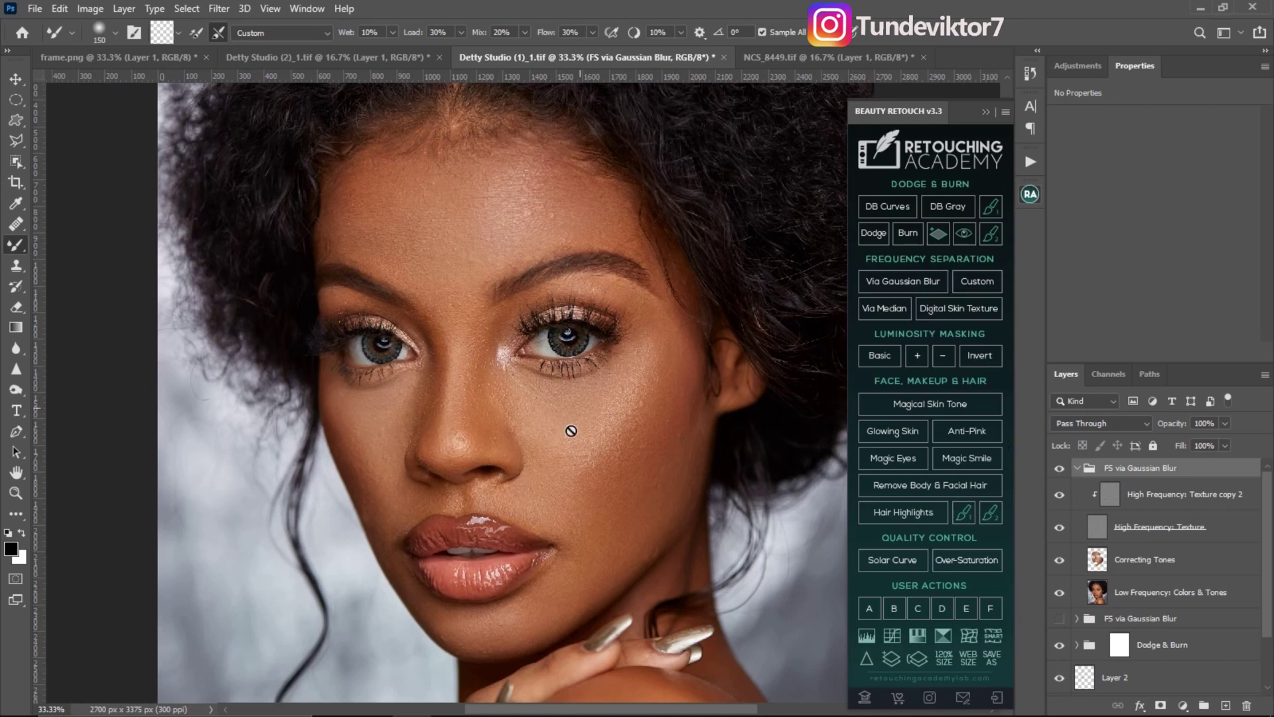
left_click(1115, 562)
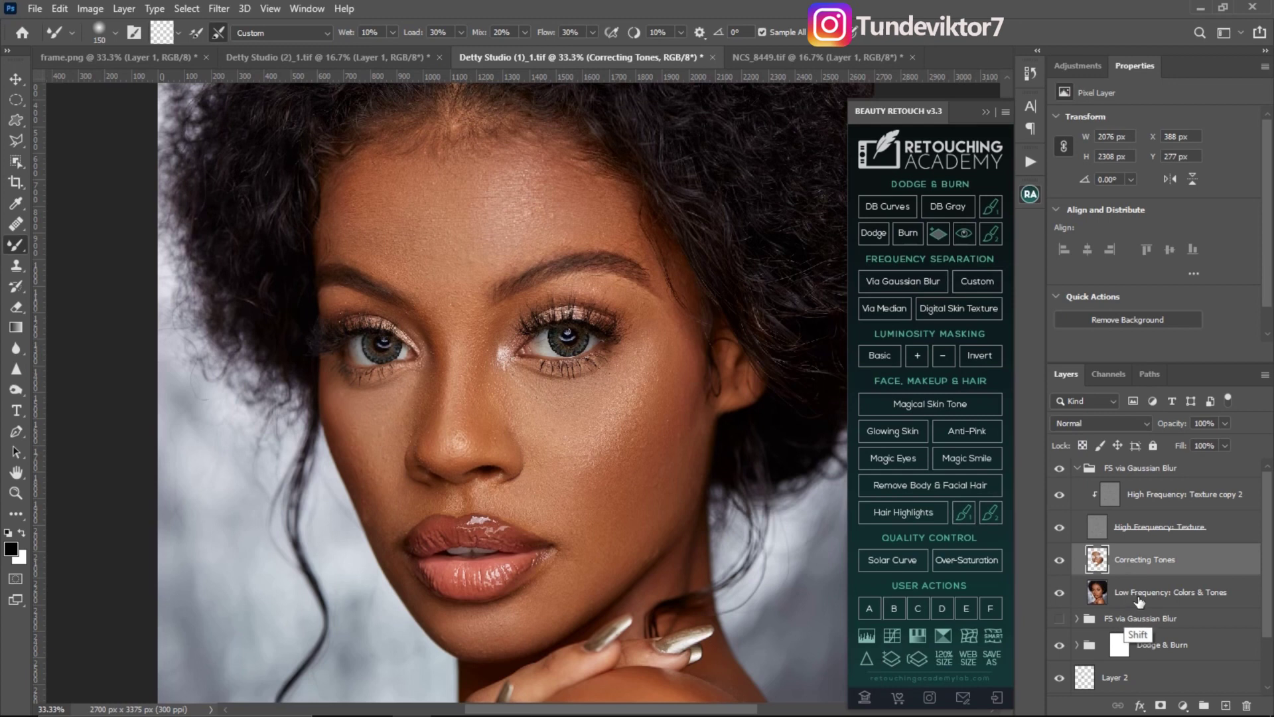
Step: Merge Low Frequency: Colors & Tones into Correcting Tones, then add Portraiture smoothing from forehead skin samples as a new layer
left_click(1137, 598, "ctrl")
key("ctrl+e")
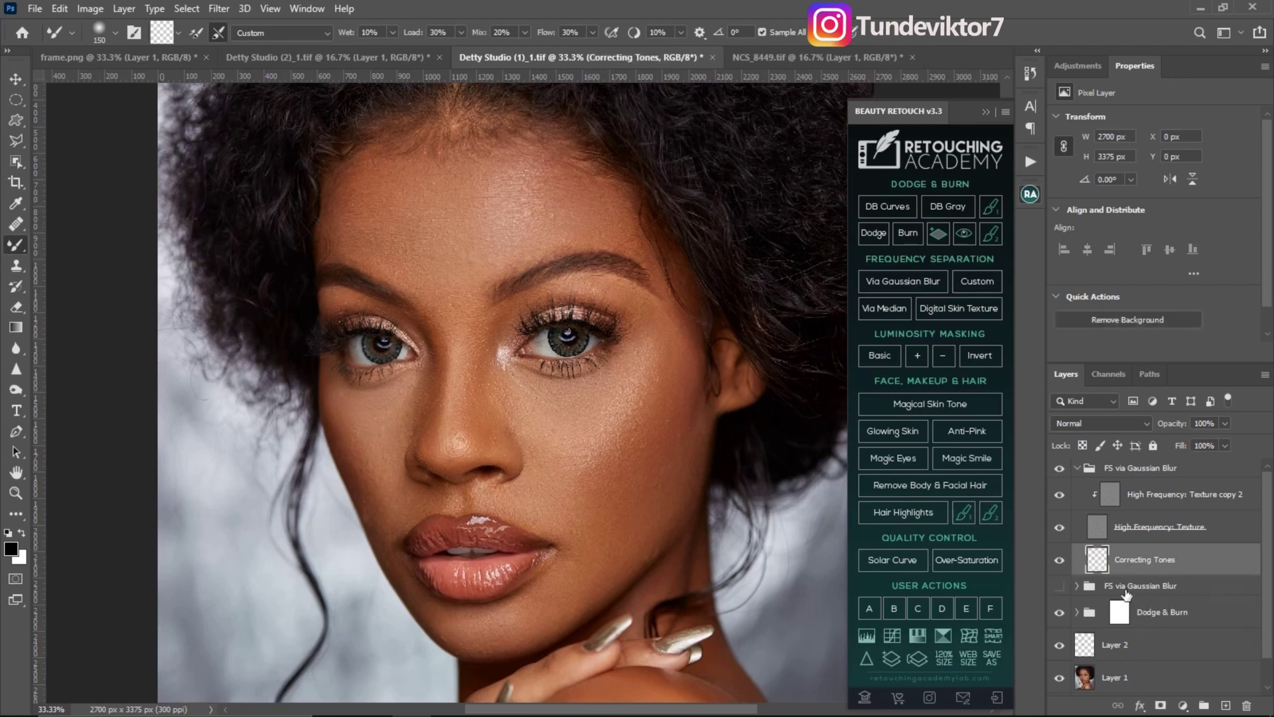
left_click(219, 8)
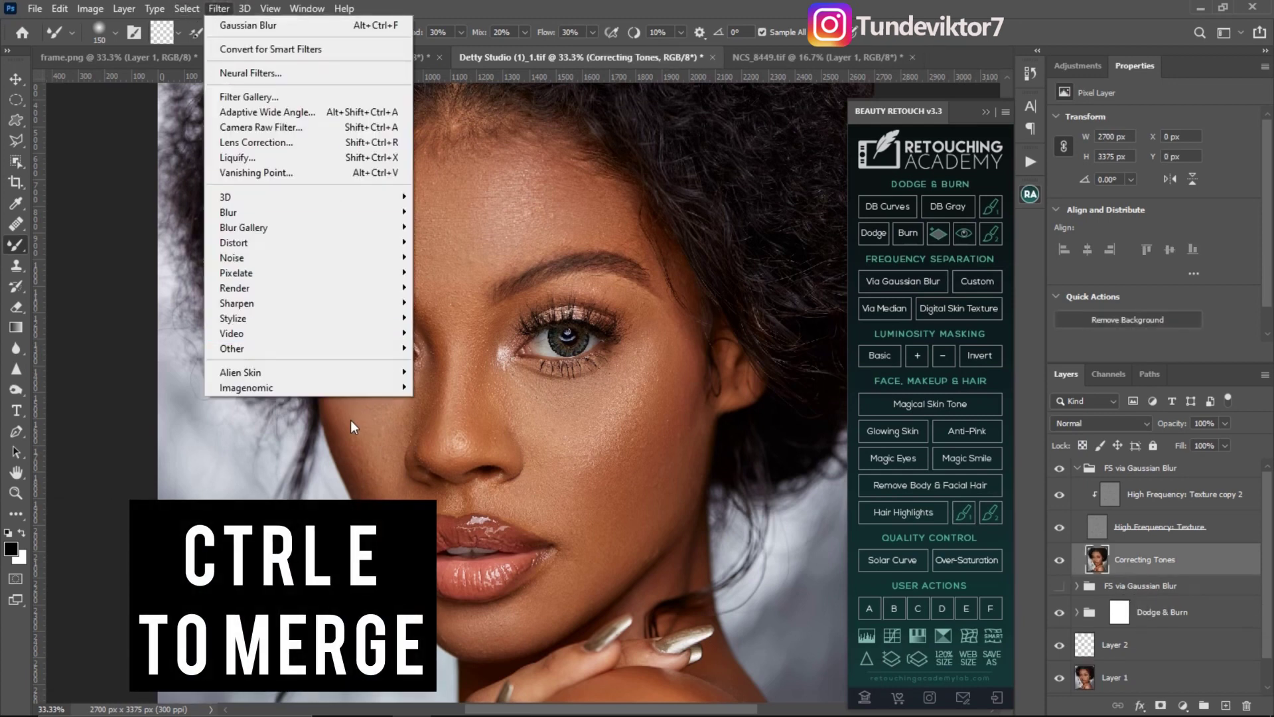
mouse_move(397, 388)
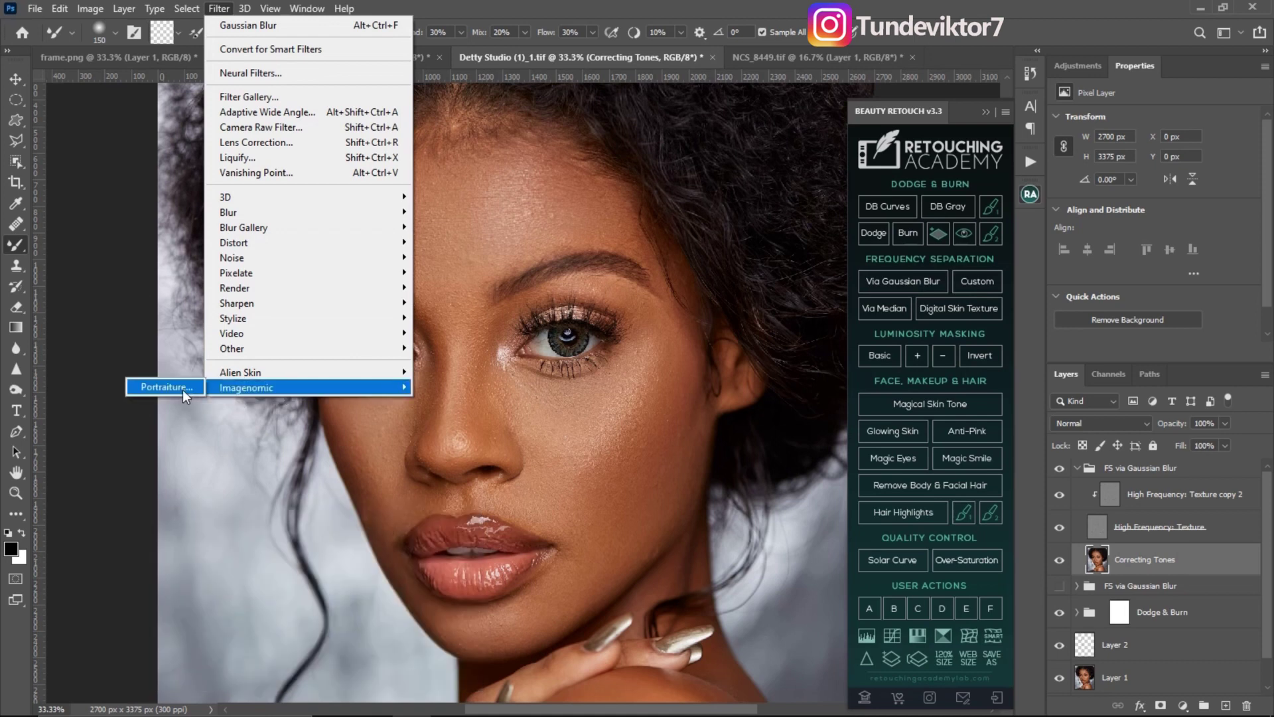
left_click(182, 388)
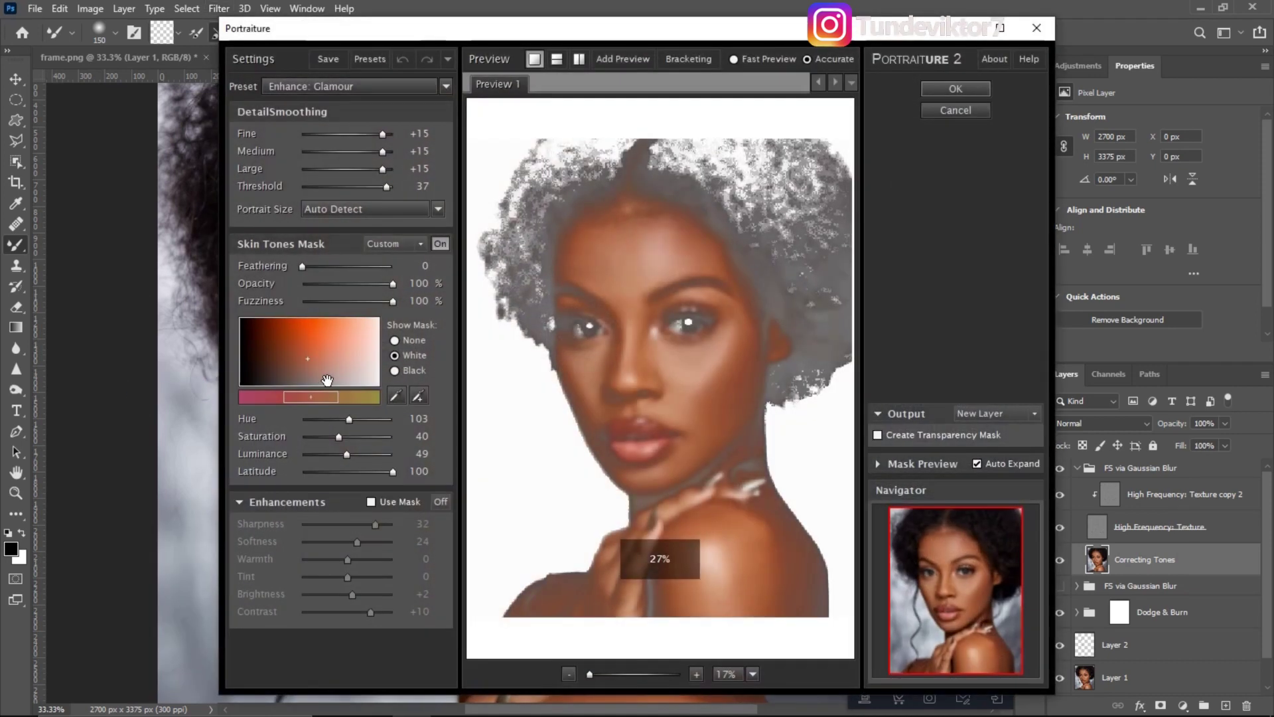
left_click(418, 395)
left_click(641, 244)
left_click(630, 247)
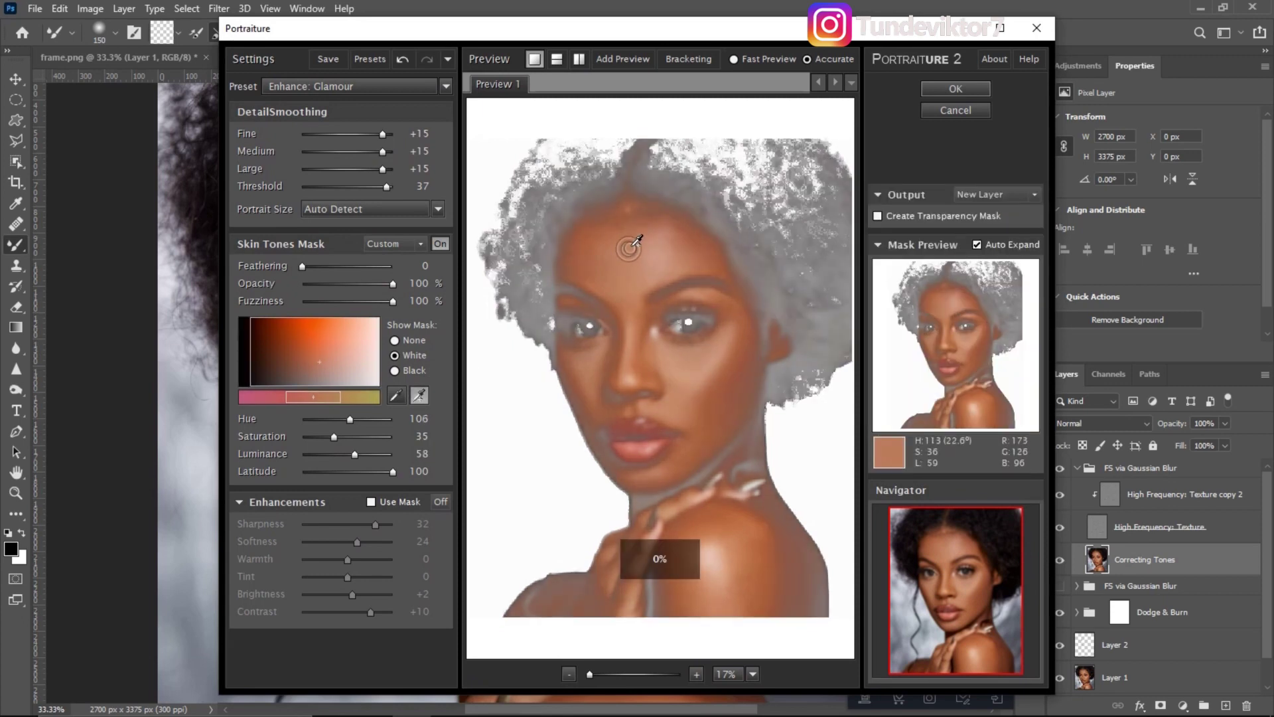
left_click(955, 89)
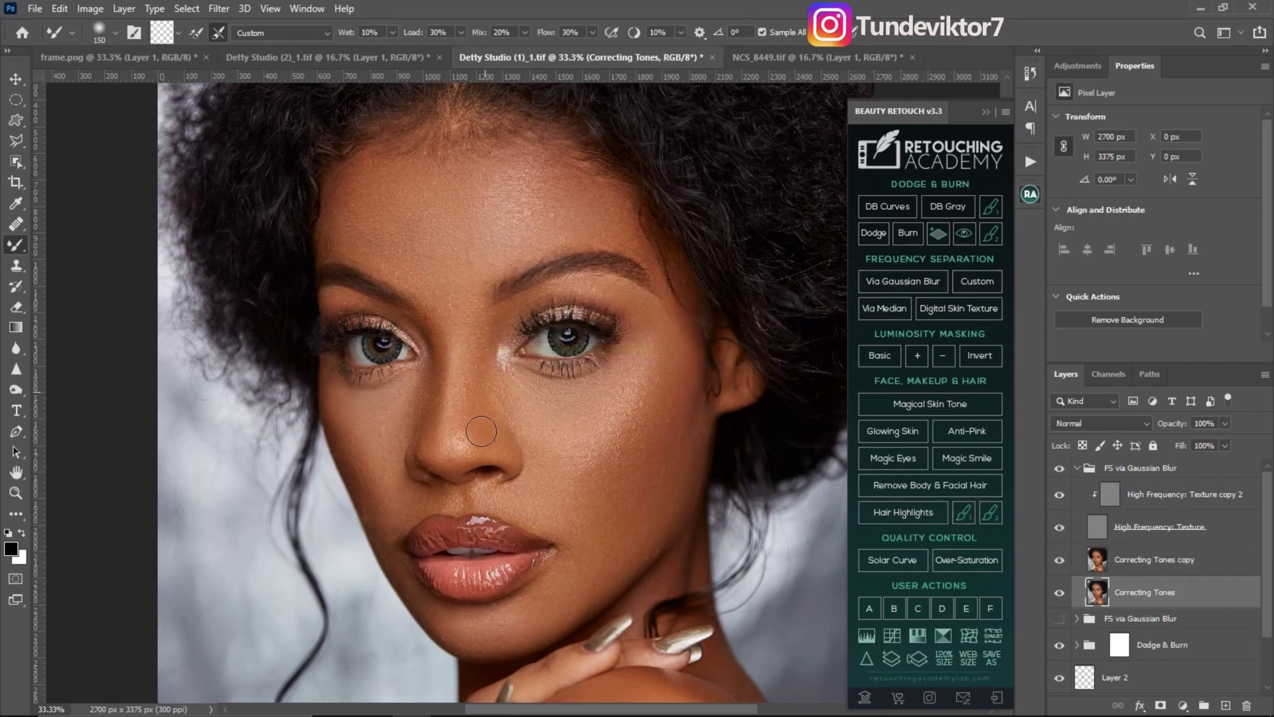
Step: Toggle the Correcting Tones copy off and on to compare, then collapse the FS via Gaussian Blur group
left_click(1170, 548)
left_click(1060, 561)
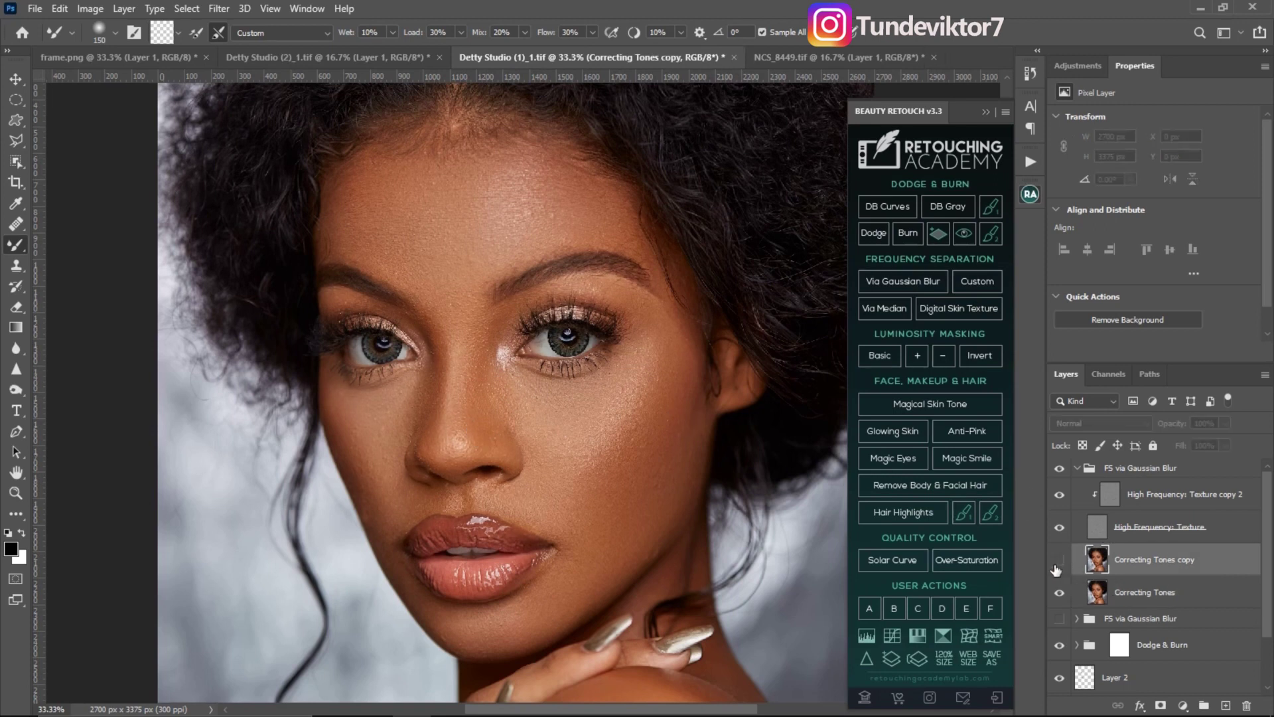
left_click(1060, 560)
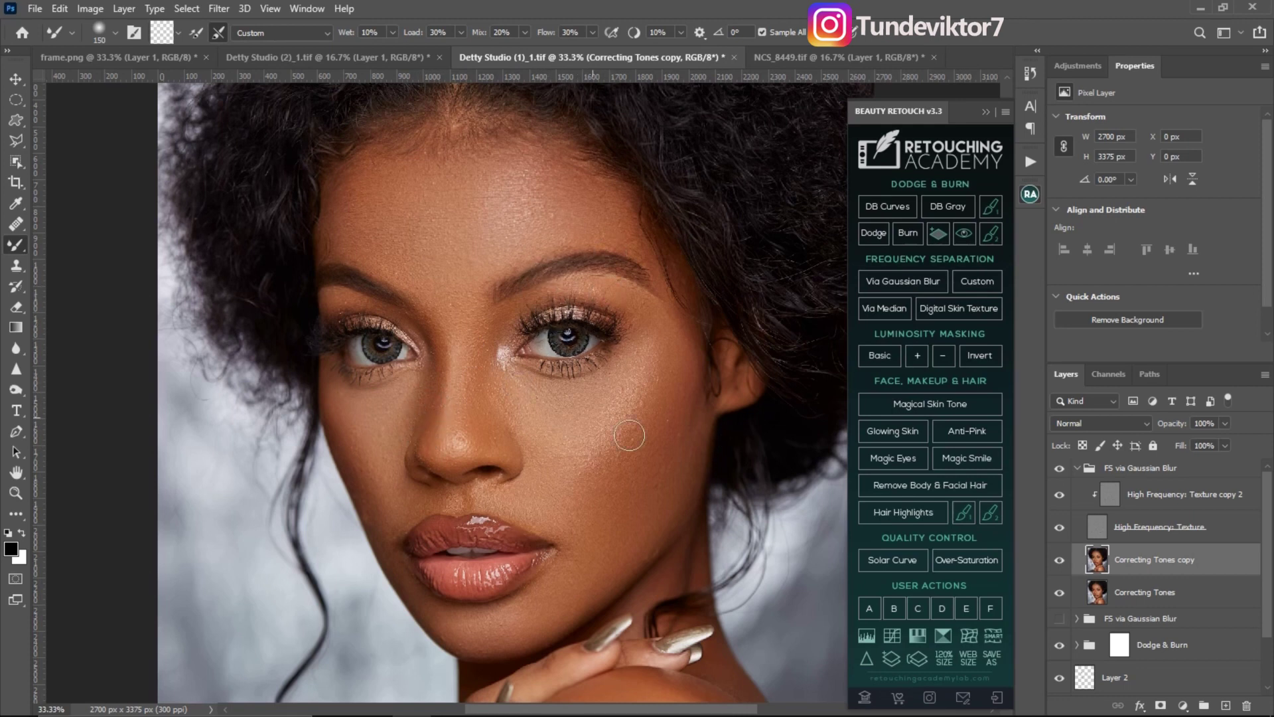
left_click(1077, 468)
Step: Alternate between the original Background alone and all retouched layers twice, ending with everything visible
left_click(1059, 614, "alt")
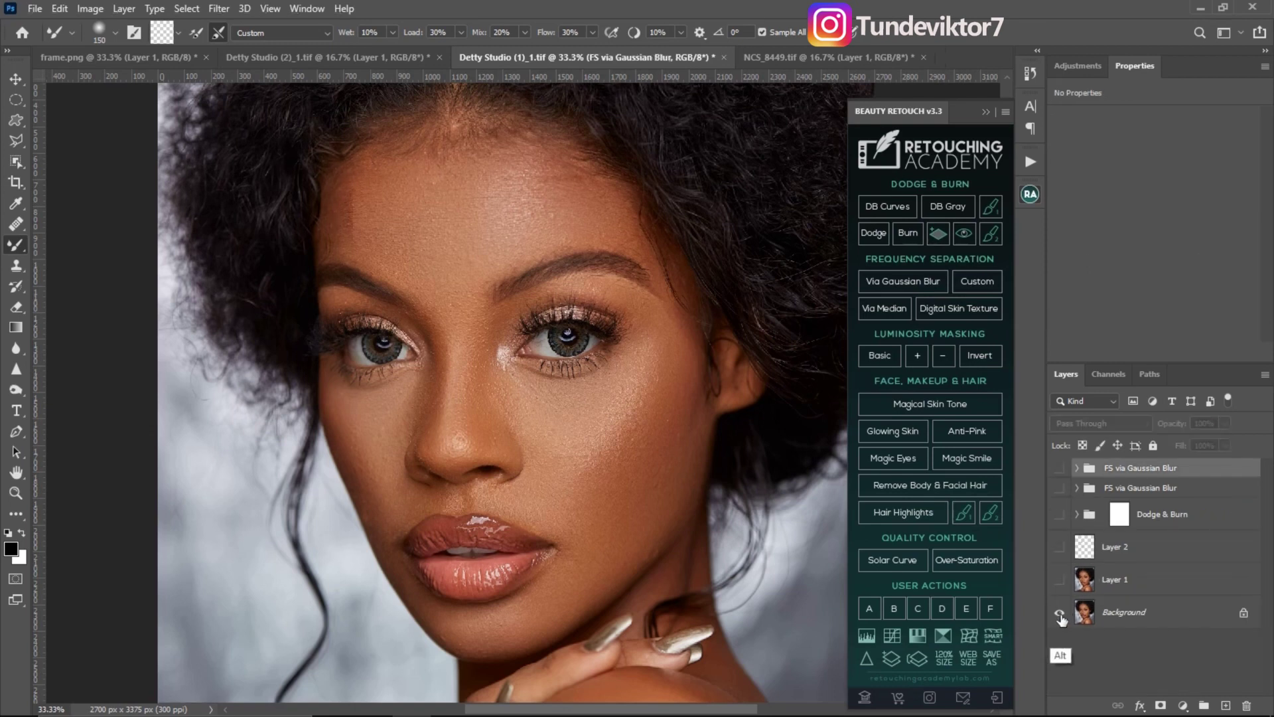
left_click(1060, 615, "alt")
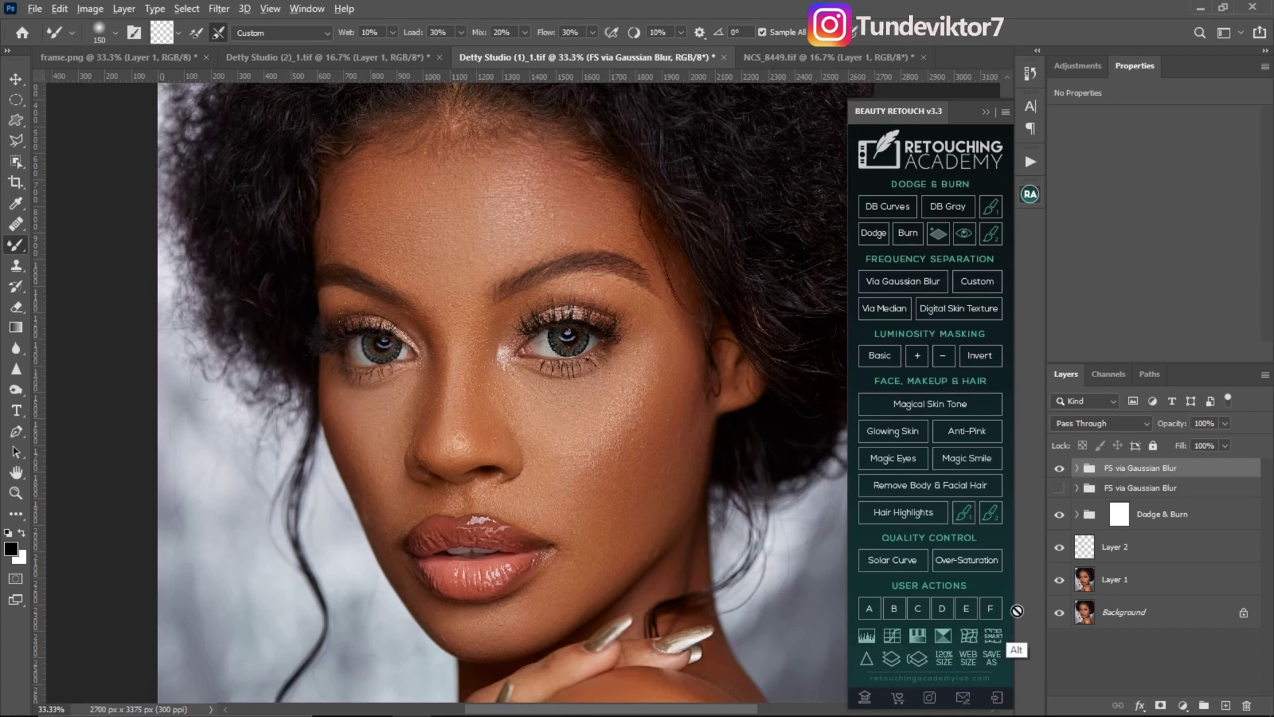
left_click(1059, 615, "alt")
left_click(1059, 614, "alt")
Step: On Detty Studio (2), run the Via Gaussian Blur frequency separation with a 6.4 px radius
left_click(365, 57)
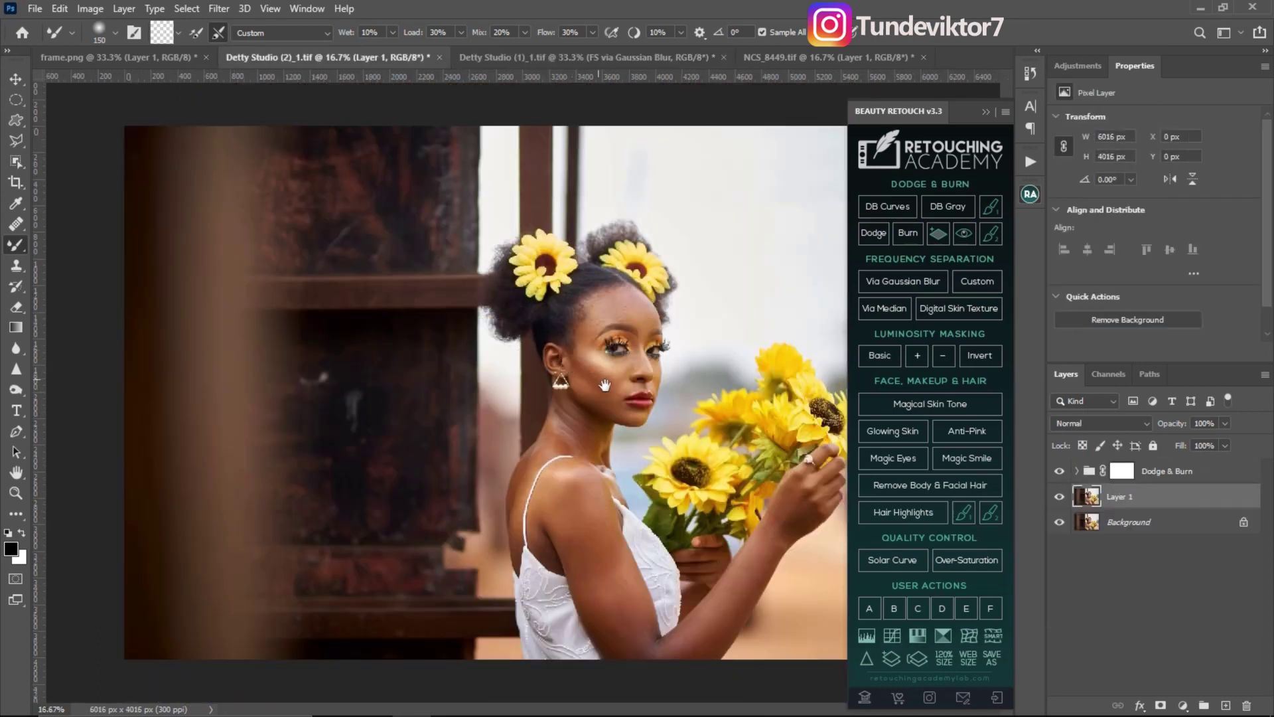
left_click(866, 283)
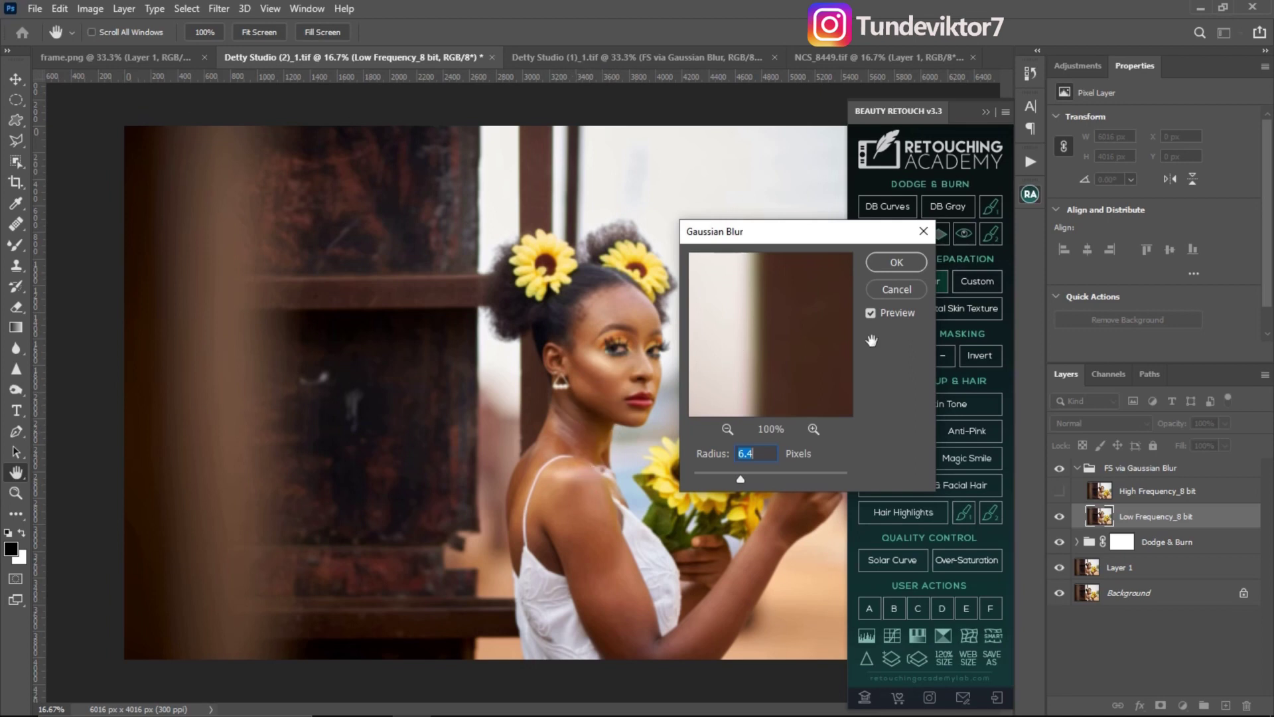
key("Return")
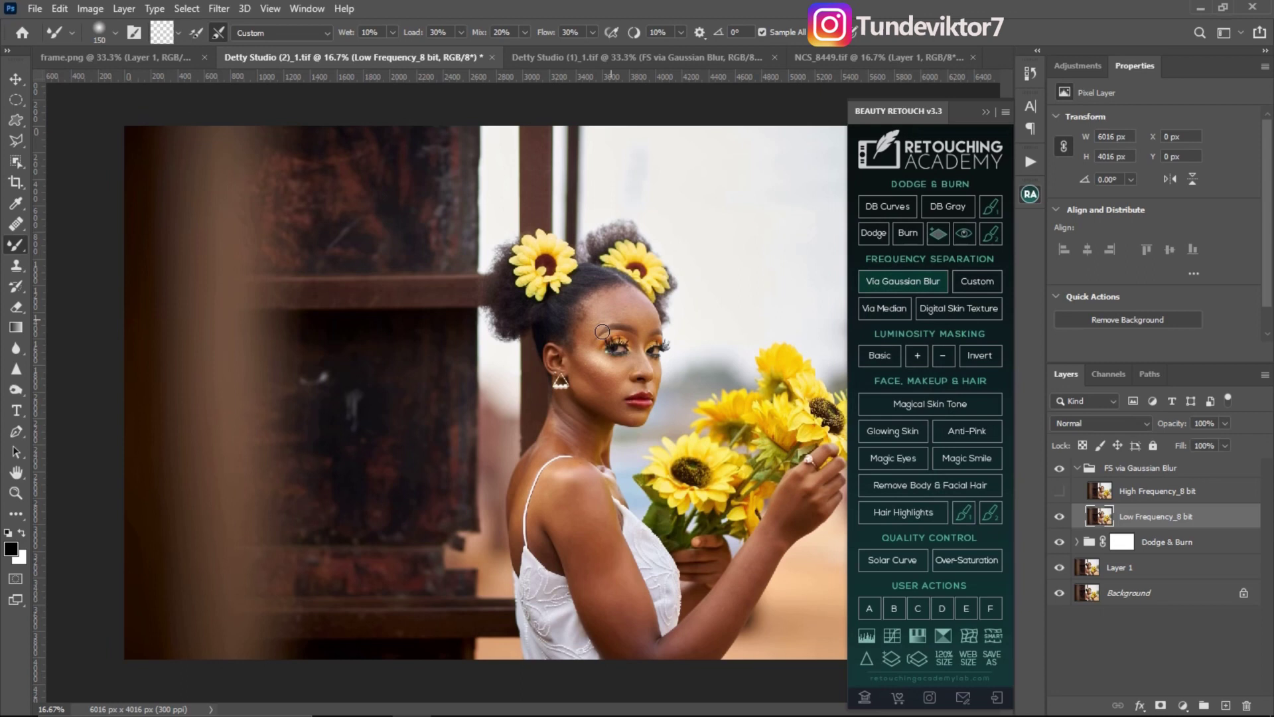
Step: View NCS_8449.tif zoomed to 25%, then go back to Detty Studio (1)_1.tif
left_click(839, 55)
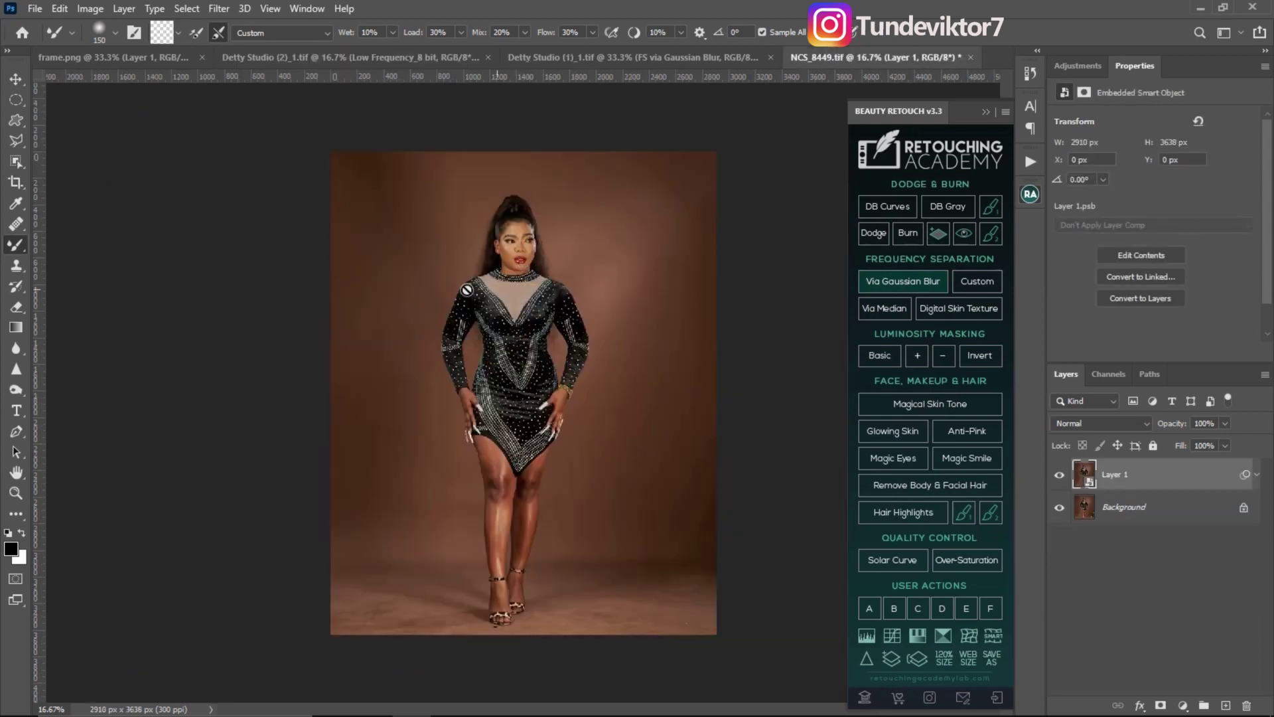
scroll(507, 282, "up", 1)
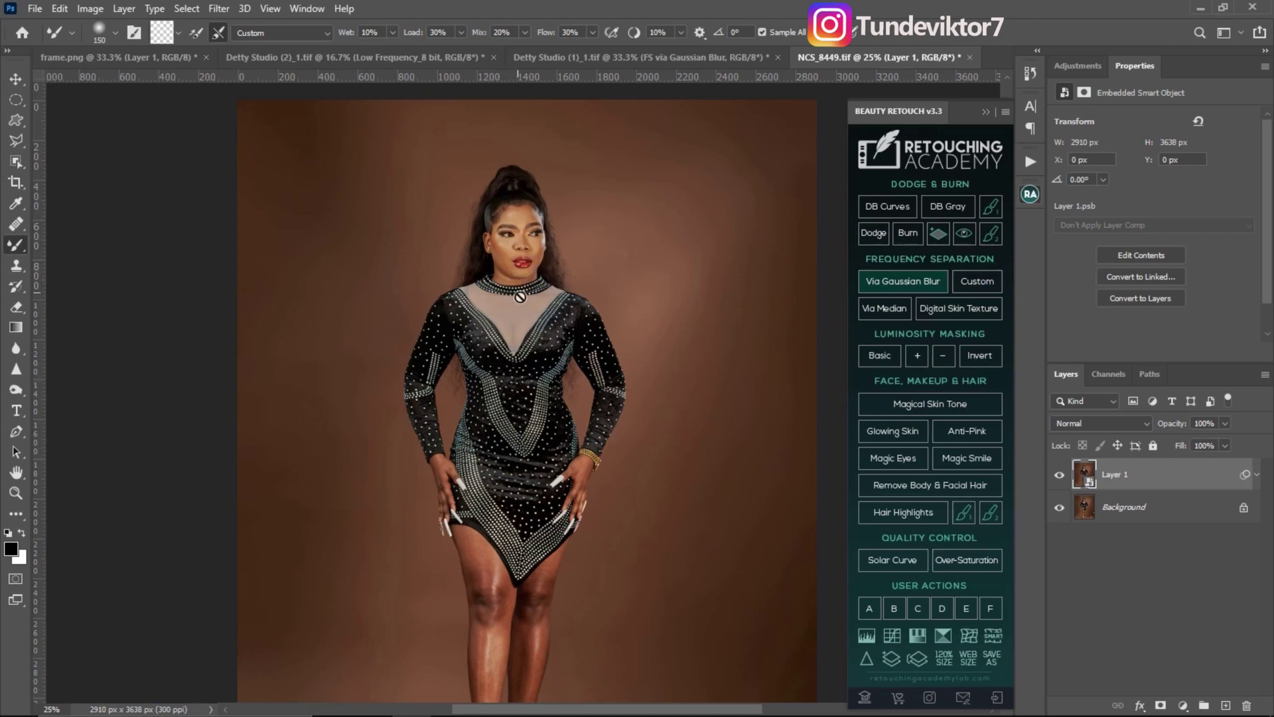
key("ctrl+shift+Tab")
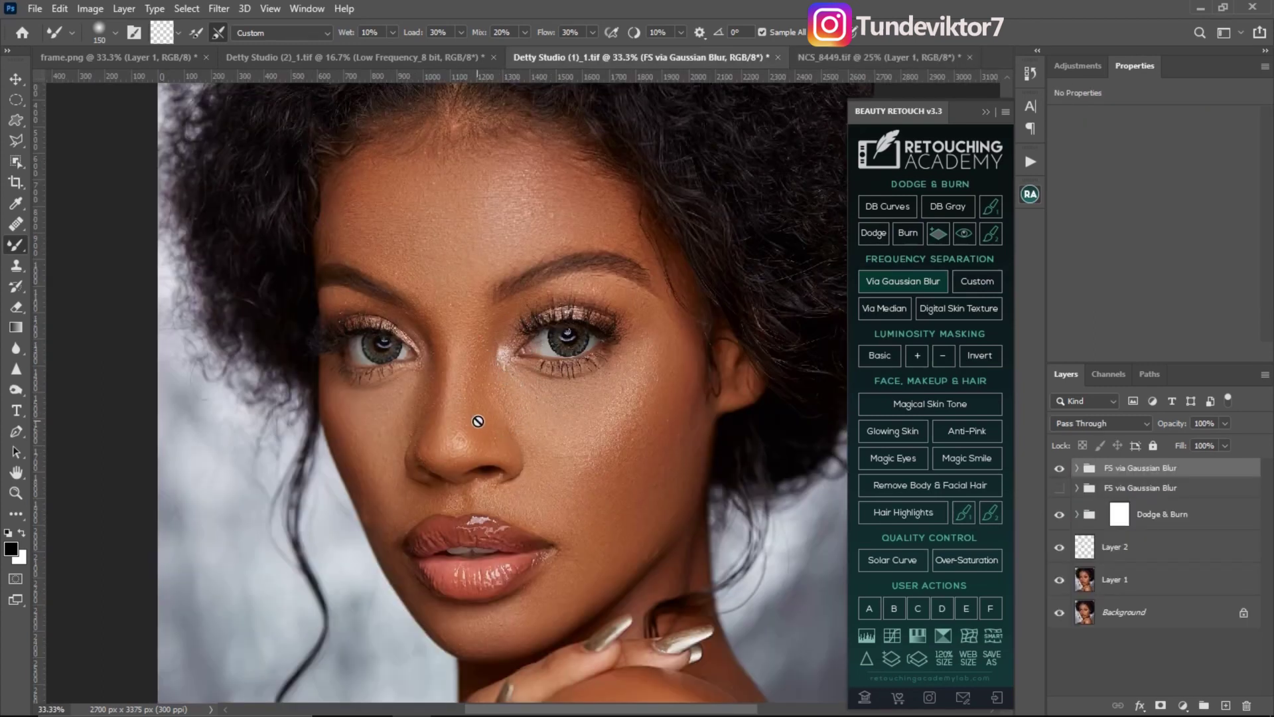
Step: Show each FS via Gaussian Blur group alone in turn, then switch to NCS_8449.tif
left_click(1059, 488)
left_click(1060, 468)
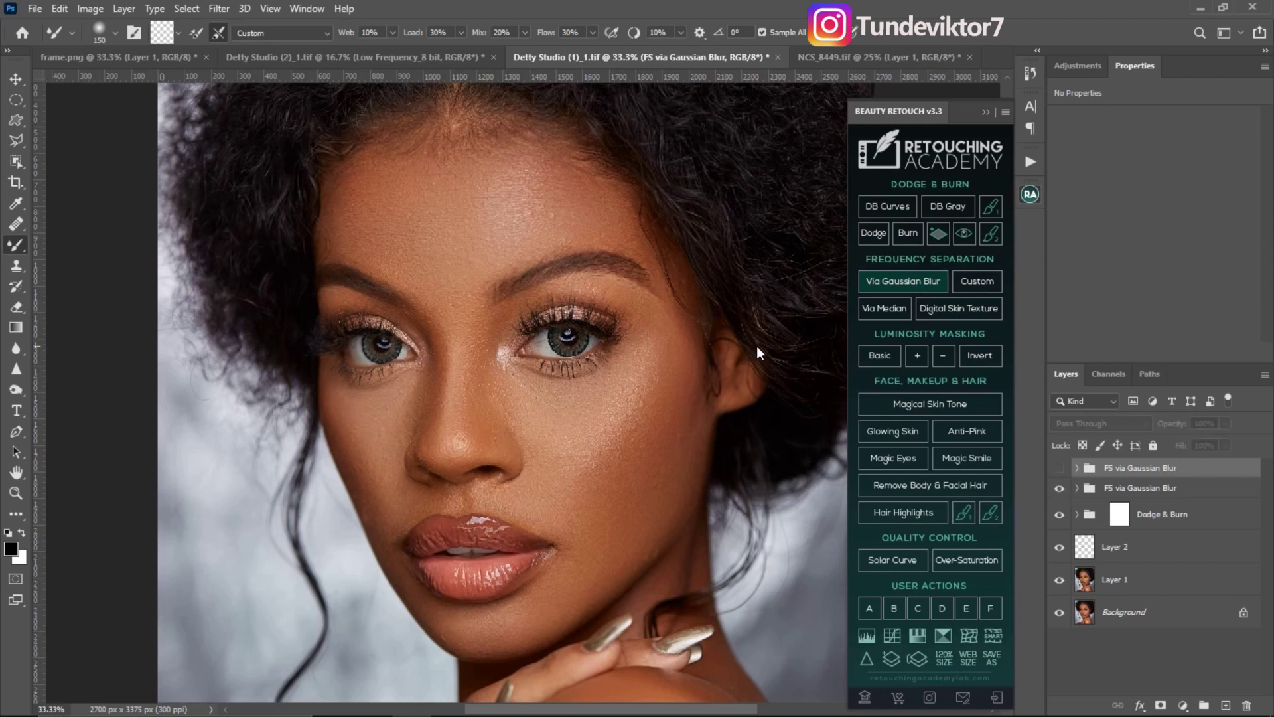
left_click(1060, 468)
left_click(1059, 487)
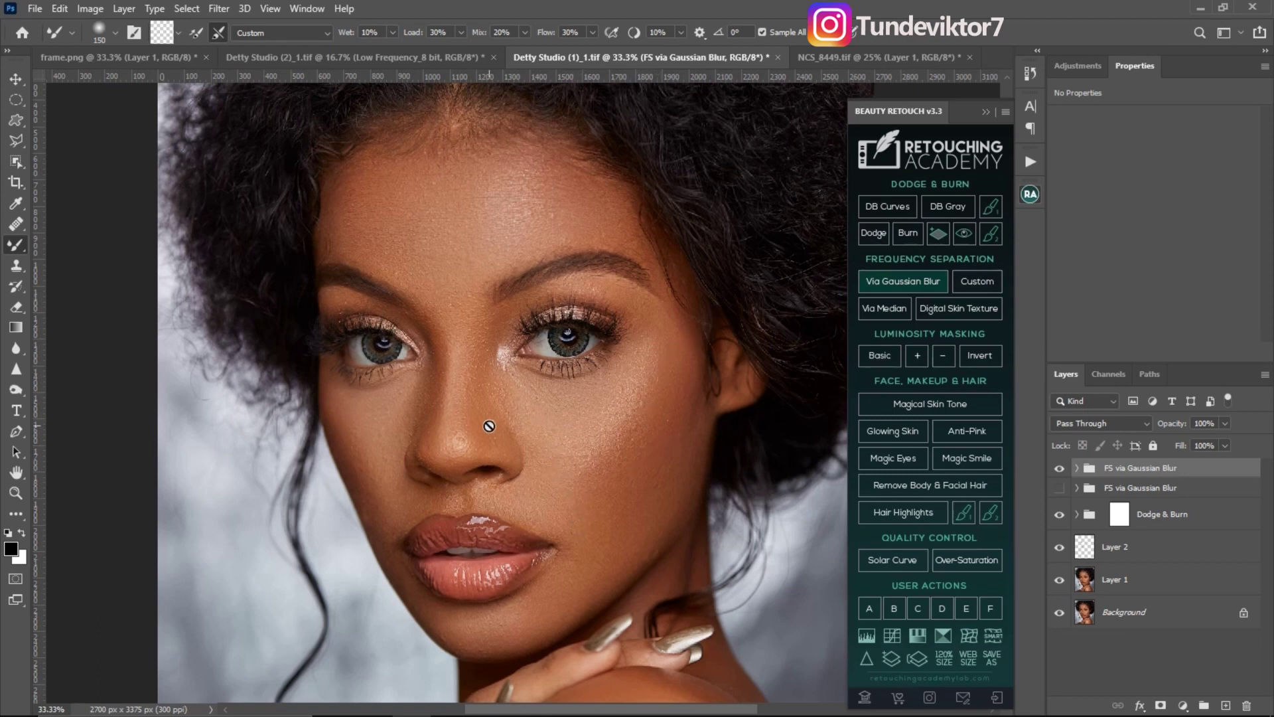
left_click(825, 57)
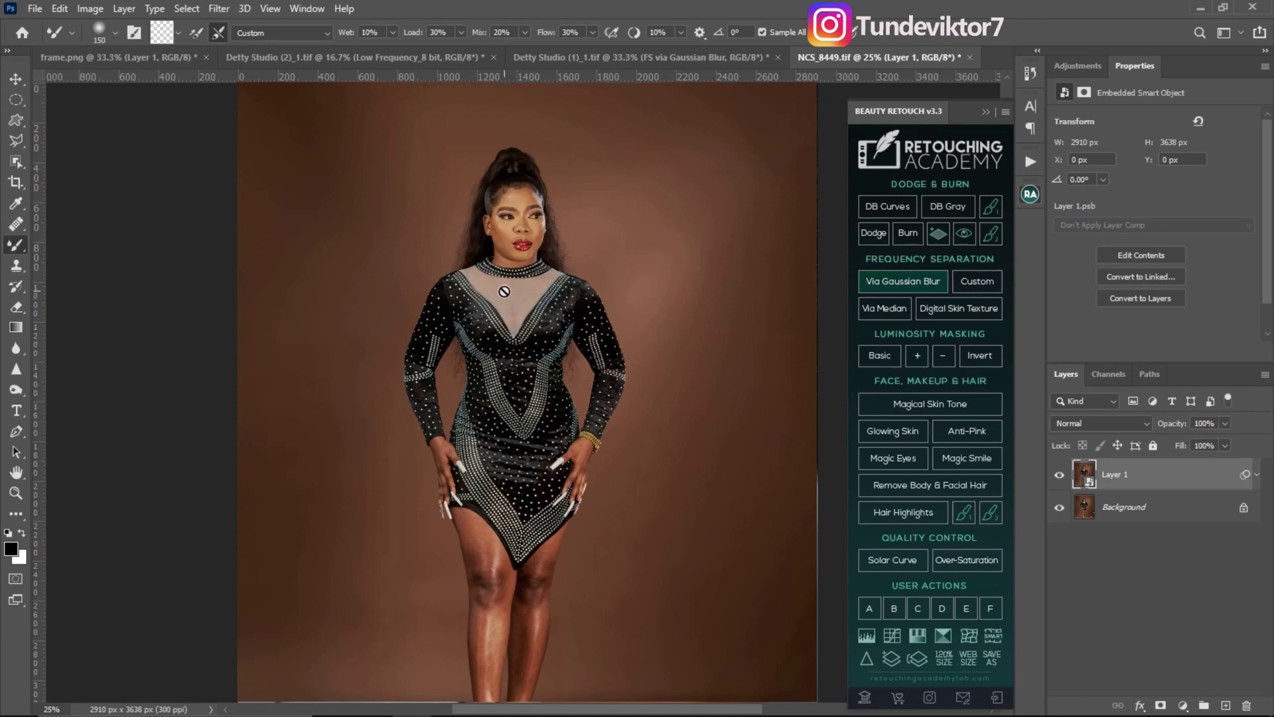
Step: Switch back to the Detty Studio (2)_1.tif sunflower portrait
left_click(384, 58)
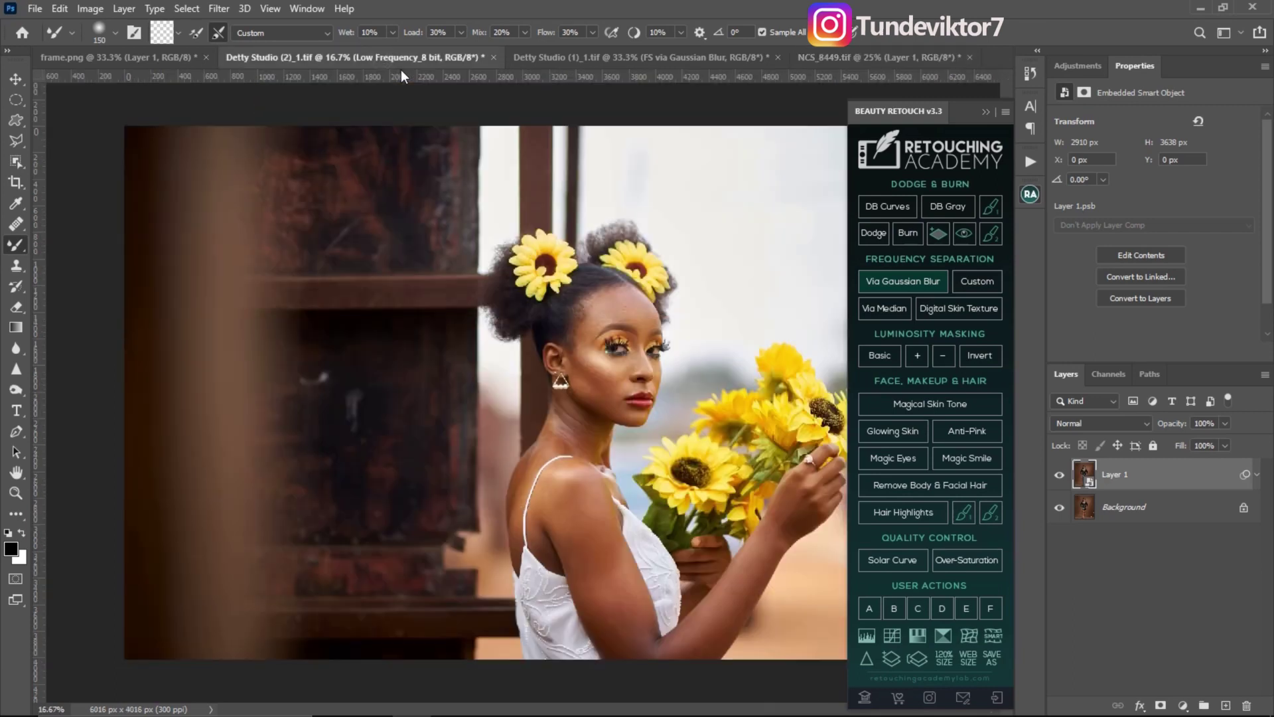